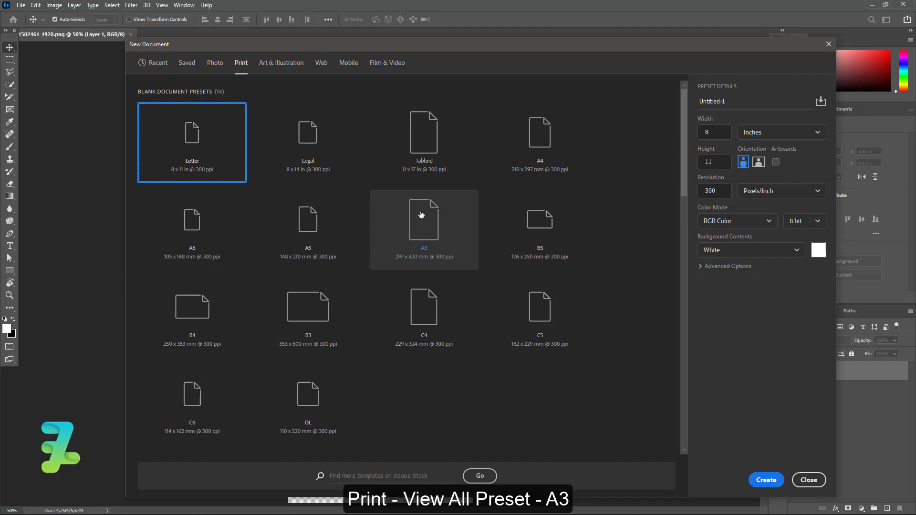
Step: Create a new document from the A3 print preset with RGB Color mode and white background contents
left_click(420, 215)
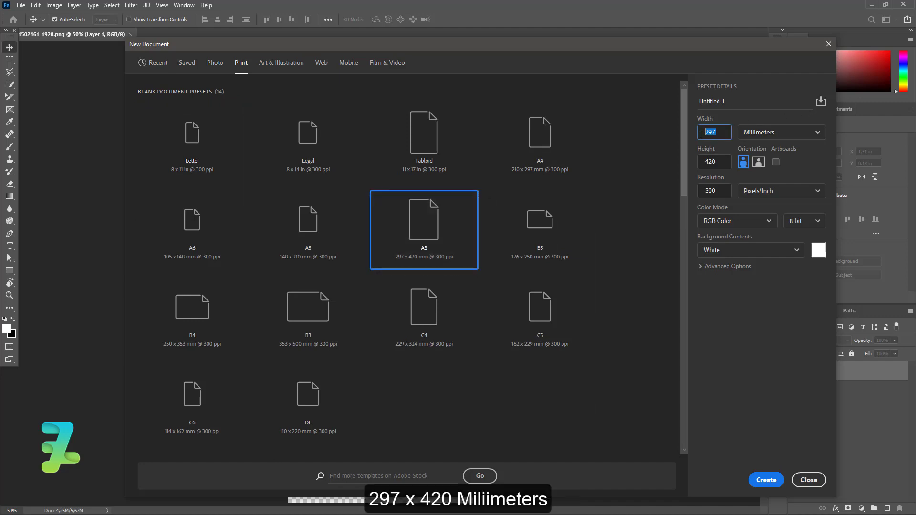
left_click(722, 165)
left_click(747, 220)
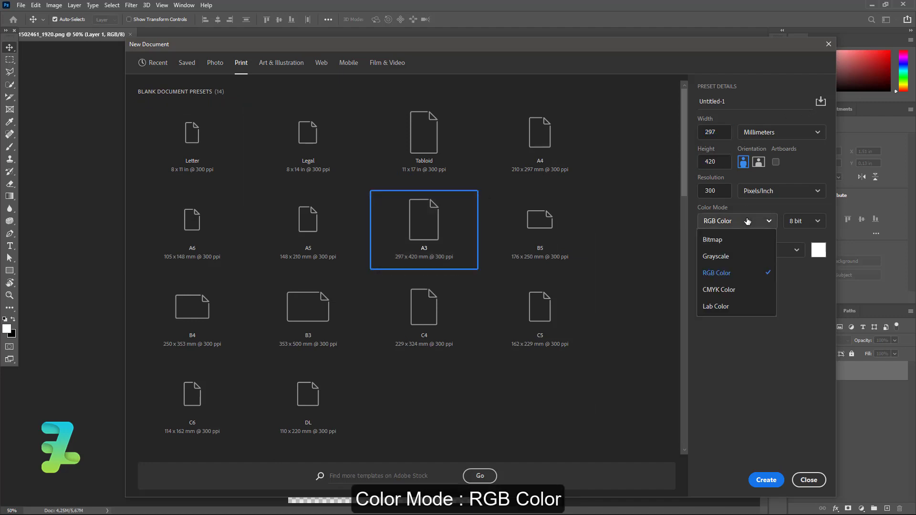
left_click(735, 273)
left_click(746, 253)
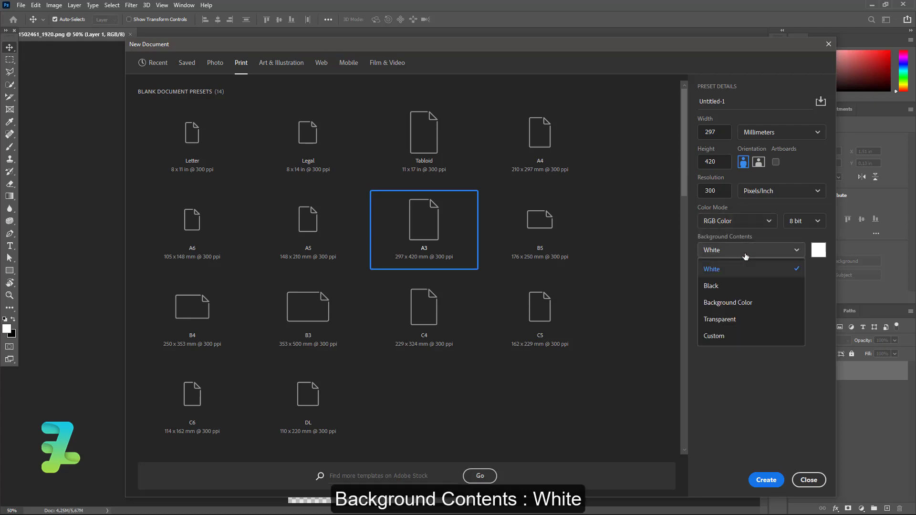
left_click(735, 270)
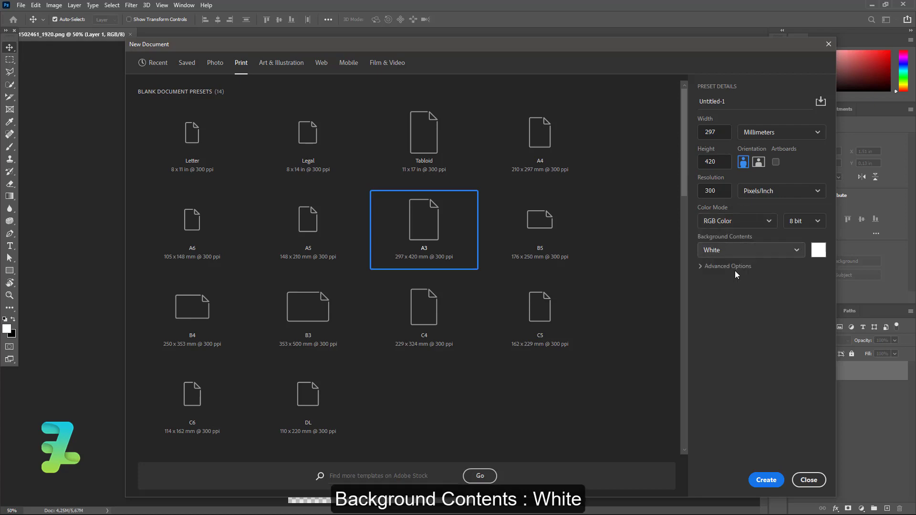
left_click(766, 479)
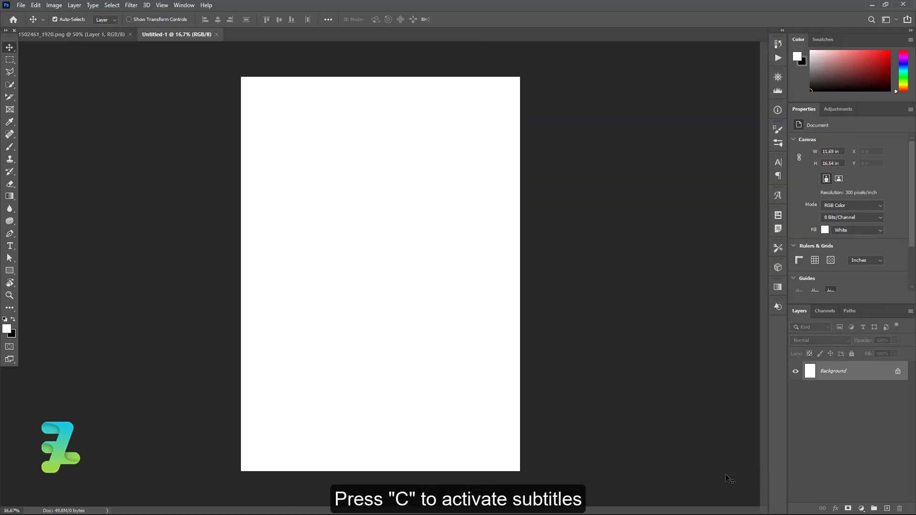
Step: For the Gradient tool, load the two-stop cyan-to-navy preset and set its starting color stop to #080808
left_click(10, 196)
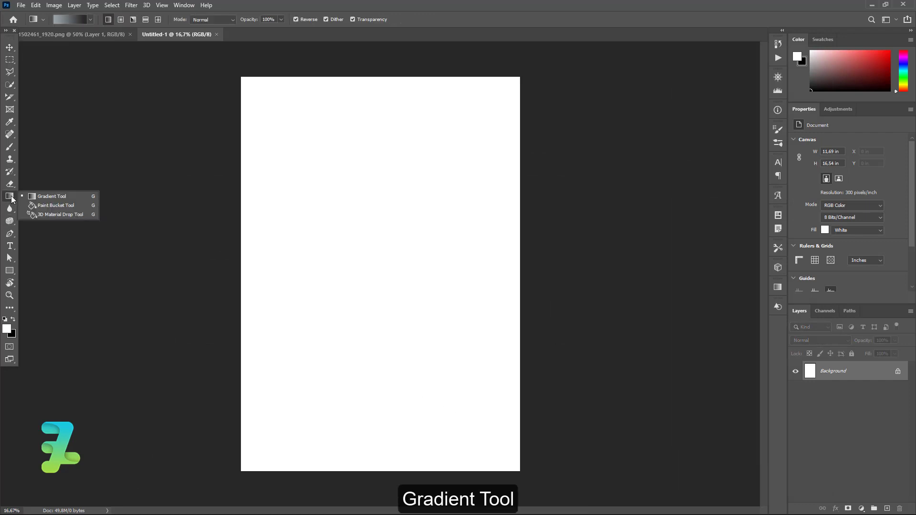
left_click(36, 192)
left_click(69, 19)
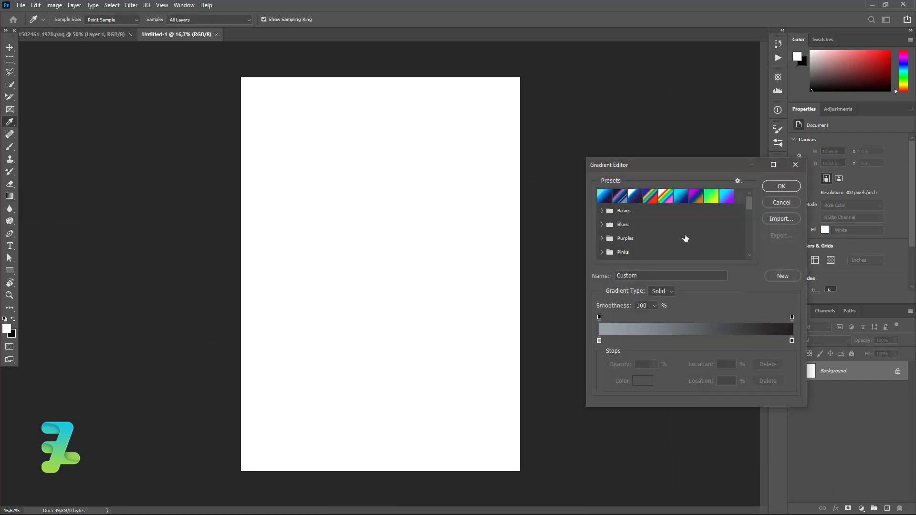
left_click(604, 196)
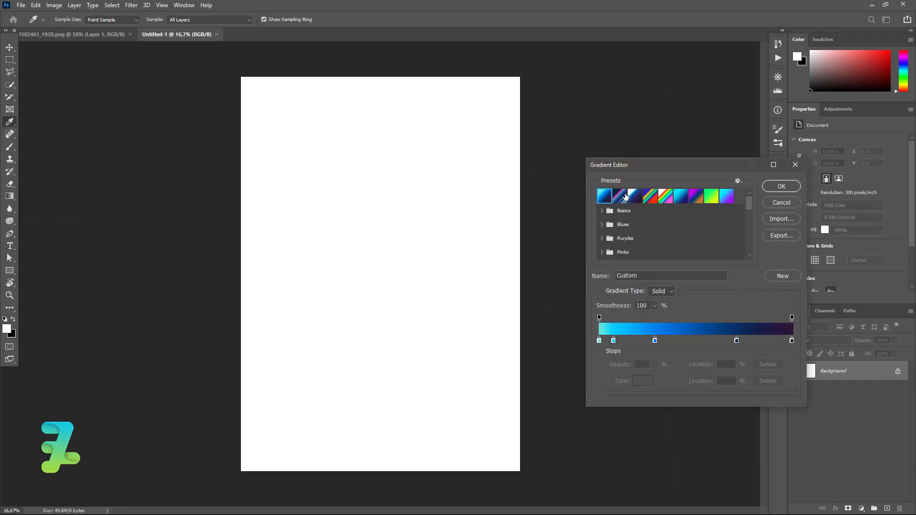
left_click(679, 197)
double_click(598, 341)
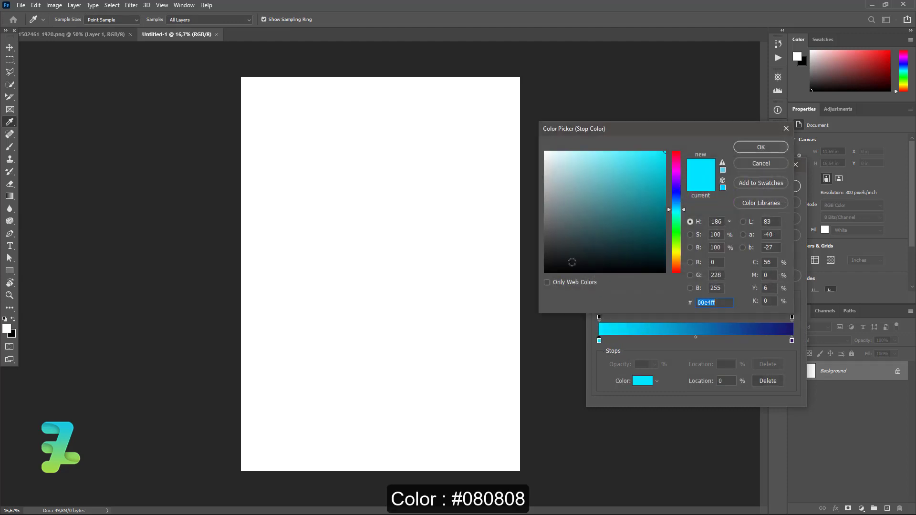
left_click_drag(554, 260, 548, 269)
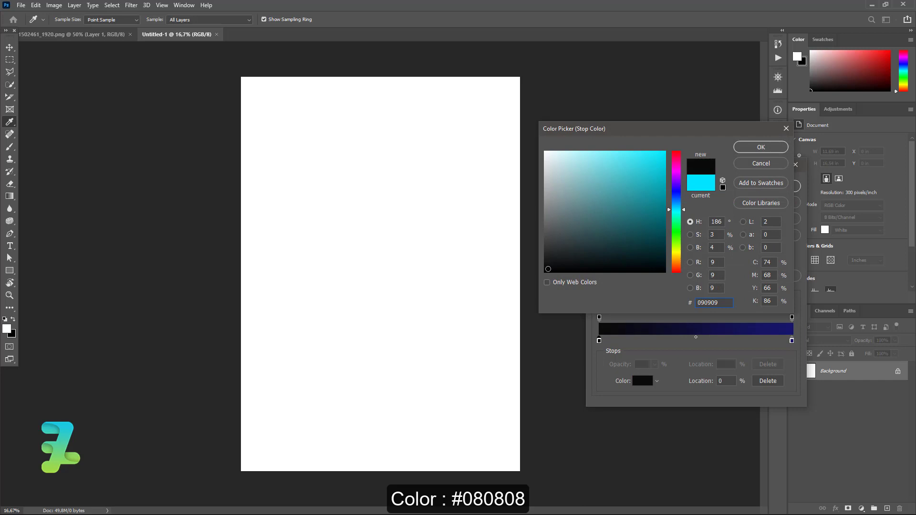
left_click(760, 147)
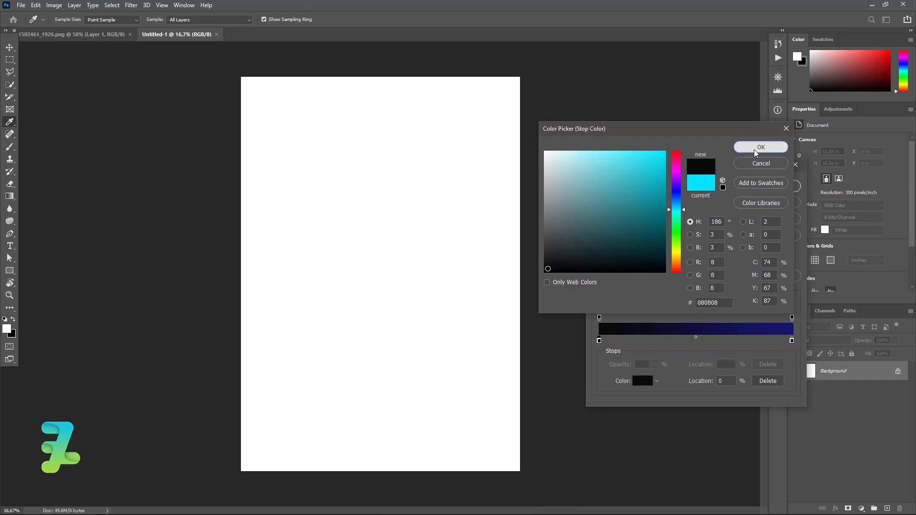
Step: Set the gradient's ending color stop to #202020 and fill the background with the gradient from top to bottom
double_click(792, 341)
left_click_drag(553, 256, 555, 255)
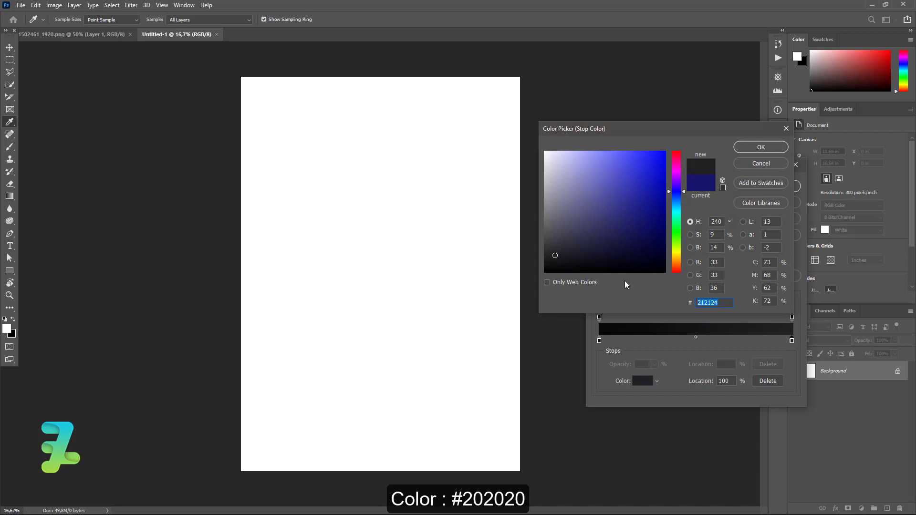
type("202020")
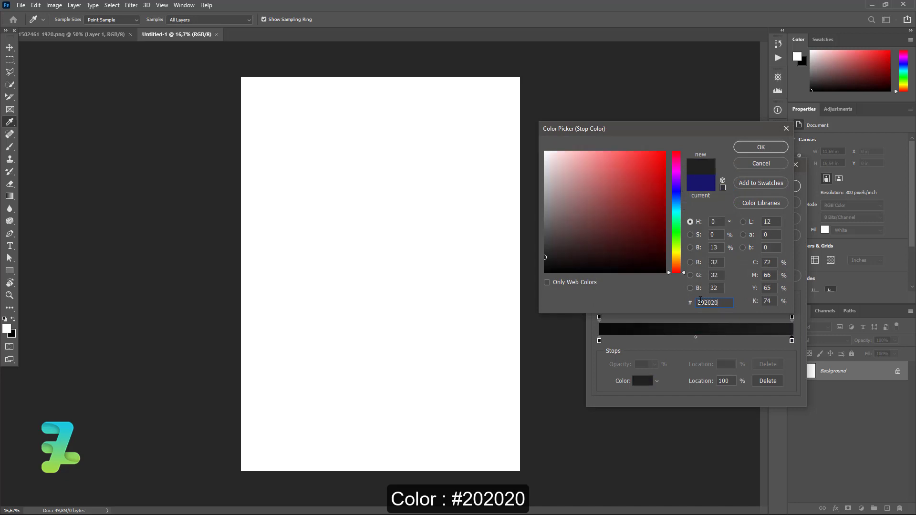
left_click(776, 147)
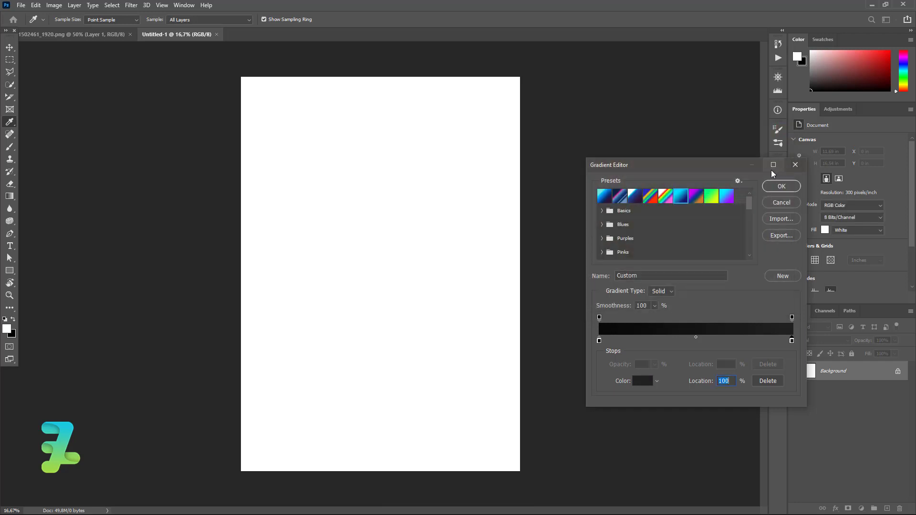
left_click(777, 191)
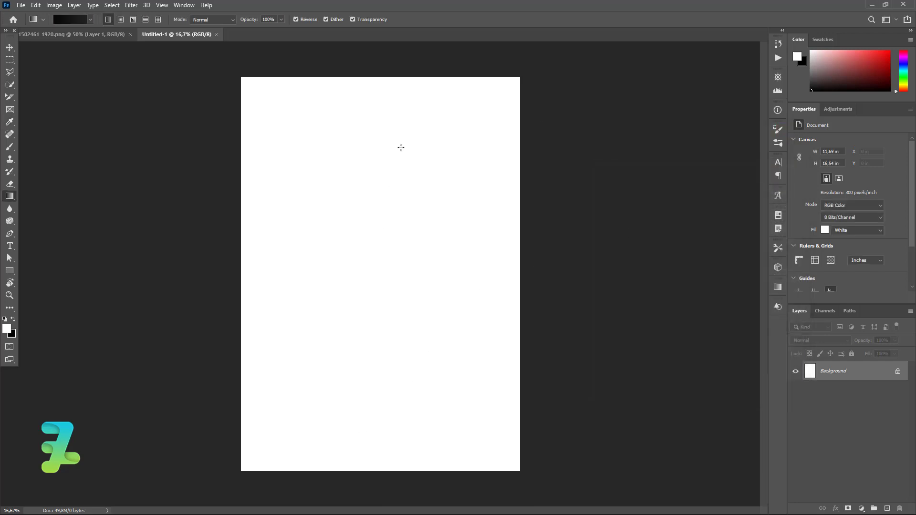
left_click_drag(408, 138, 392, 458)
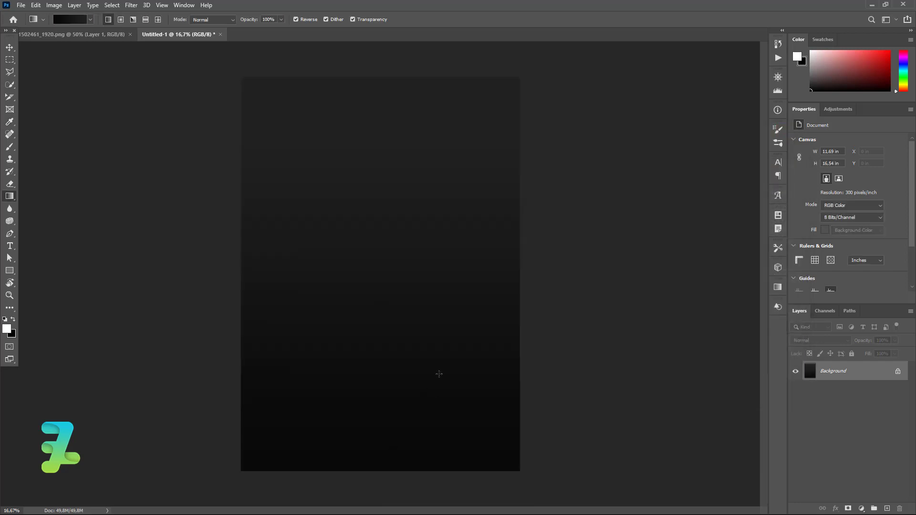
Step: Add a new layer and create a white 2000 x 2000 px rectangle with the Rectangle tool
left_click(885, 507)
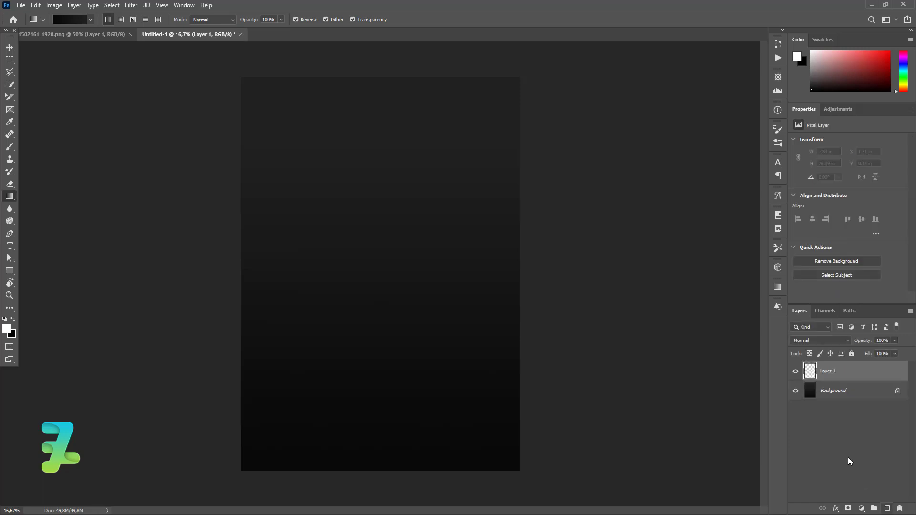
left_click(9, 270)
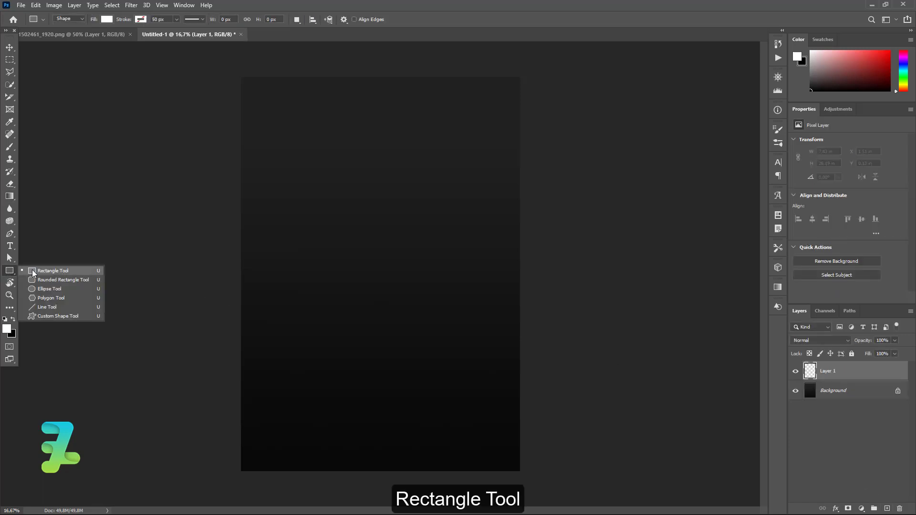
left_click(34, 272)
left_click(105, 19)
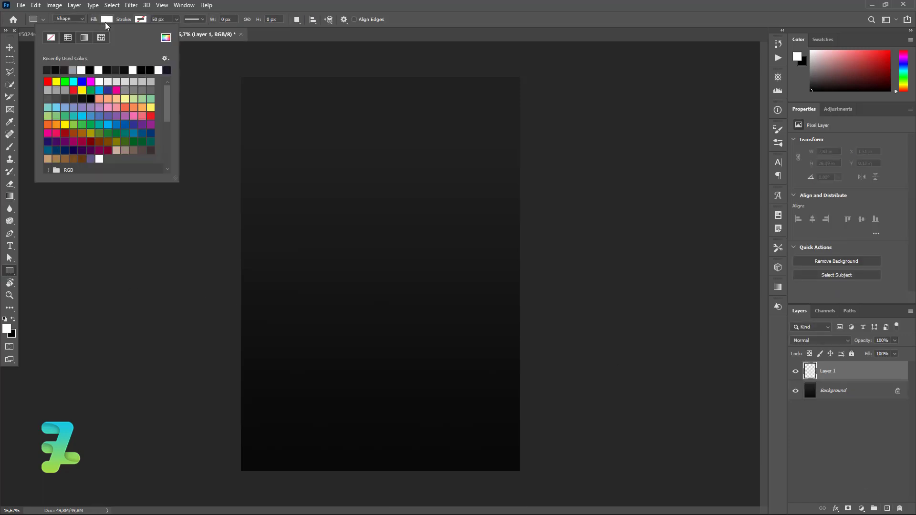
left_click(166, 37)
left_click(761, 146)
left_click(329, 182)
left_click(338, 222)
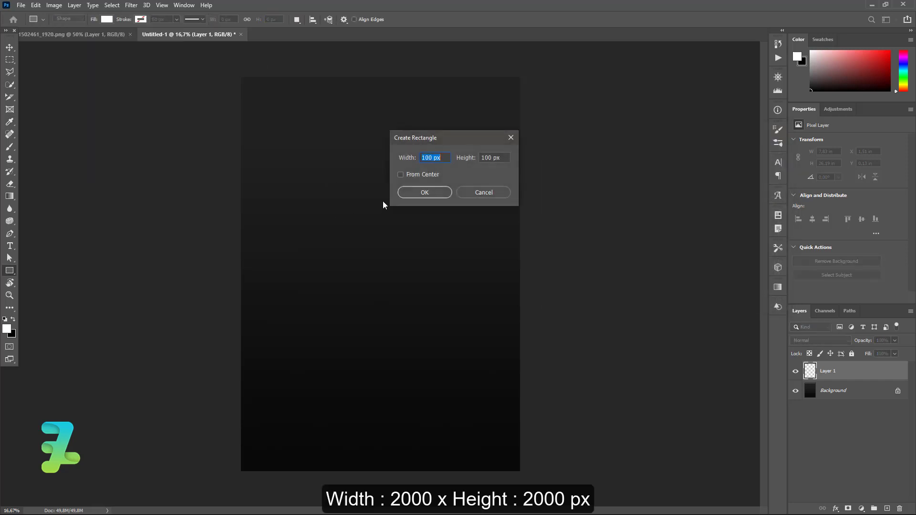
type("2000")
key("Tab")
type("2000")
key("Return")
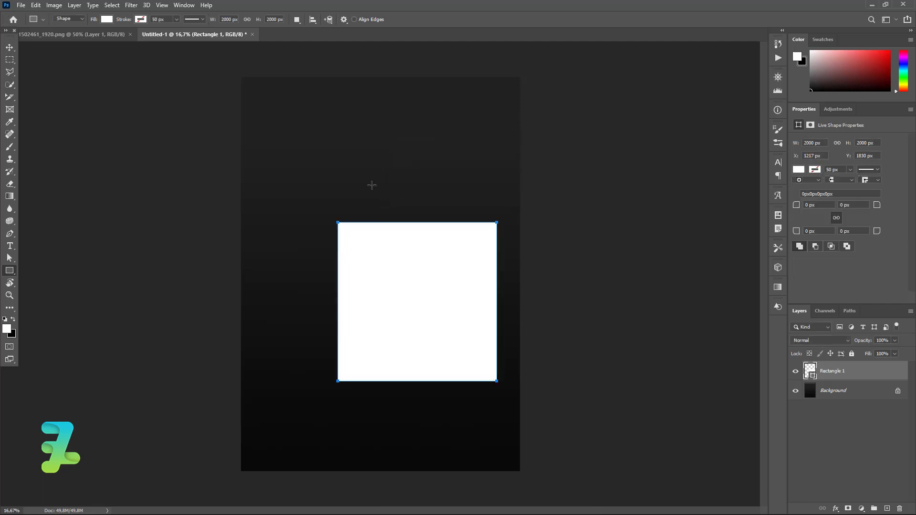
Step: Center the white square horizontally and vertically on the canvas, and clear the selection
left_click(7, 48)
key("ctrl+a")
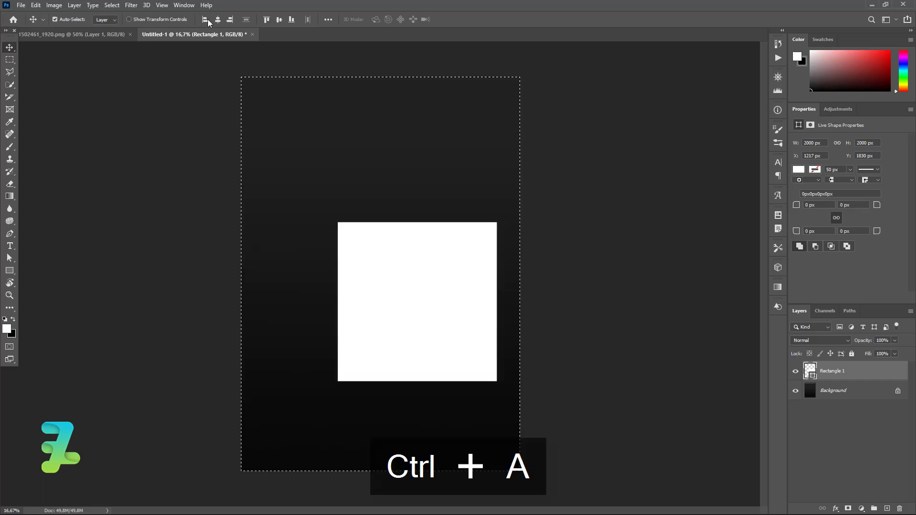
left_click(218, 19)
left_click(279, 19)
key("ctrl+d")
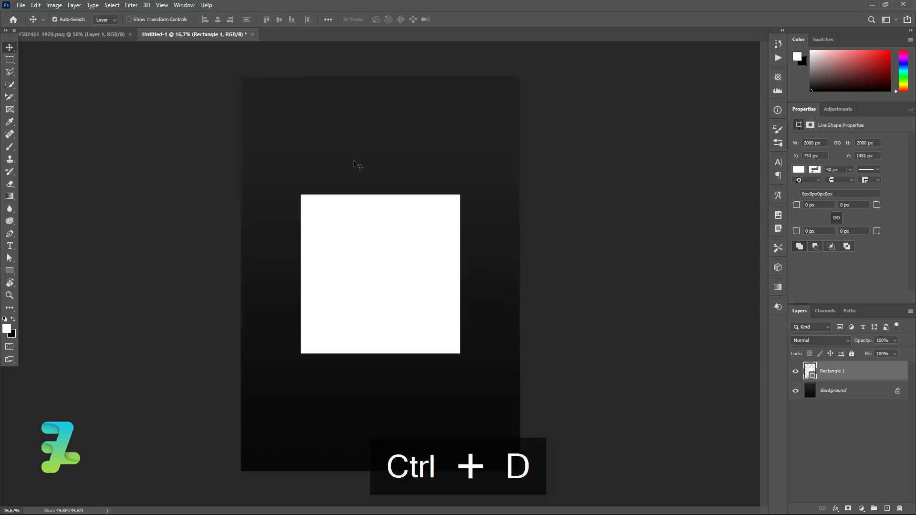
Step: Rotate the white square by -45° with Free Transform to form a diamond
key("ctrl+t")
left_click_drag(478, 301, 484, 194)
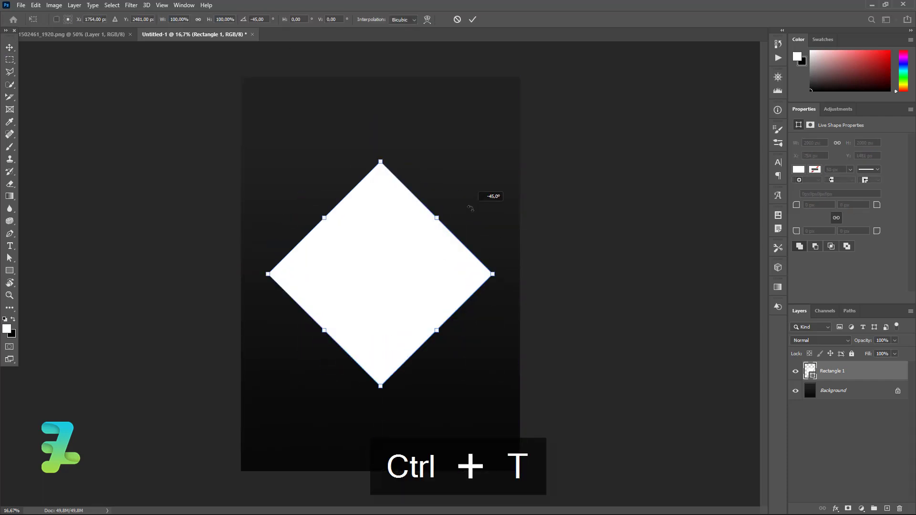
key("Return")
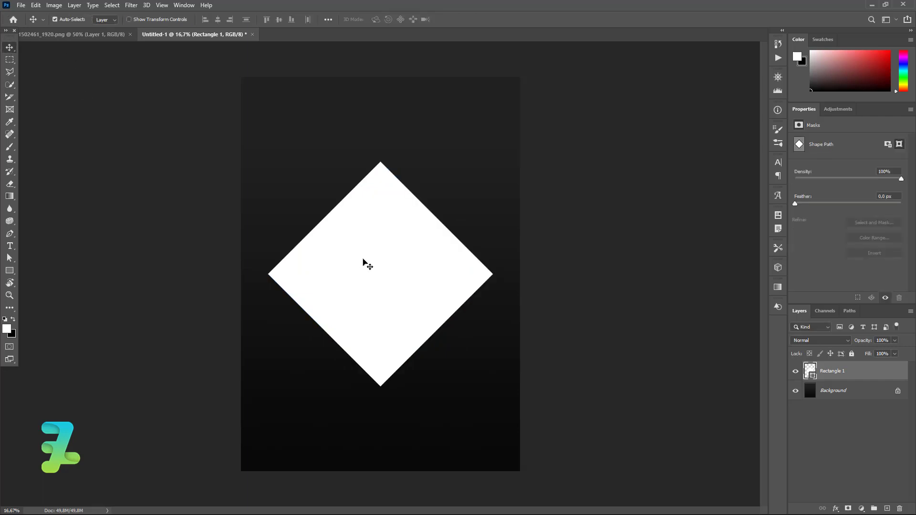
Step: Squash the diamond from its bottom edge upward to about 37% of its height, keeping the full width
key("ctrl+t")
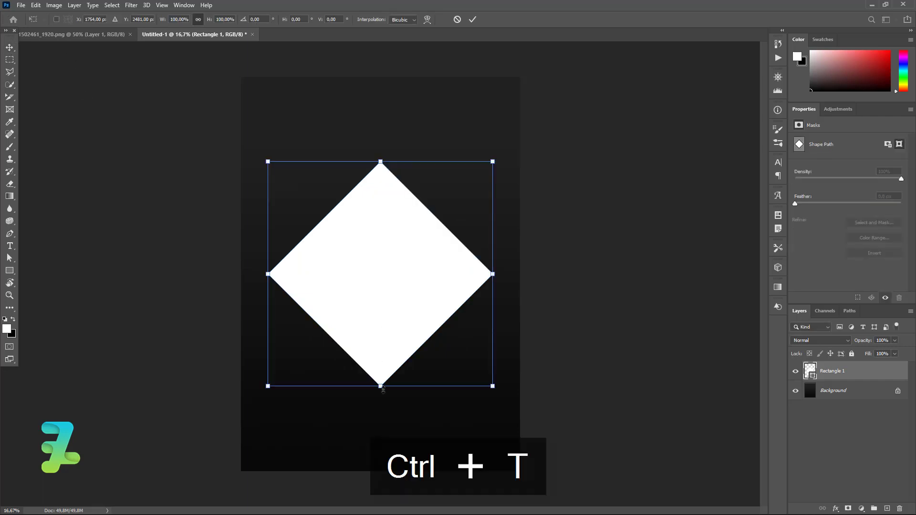
left_click_drag(383, 390, 399, 246)
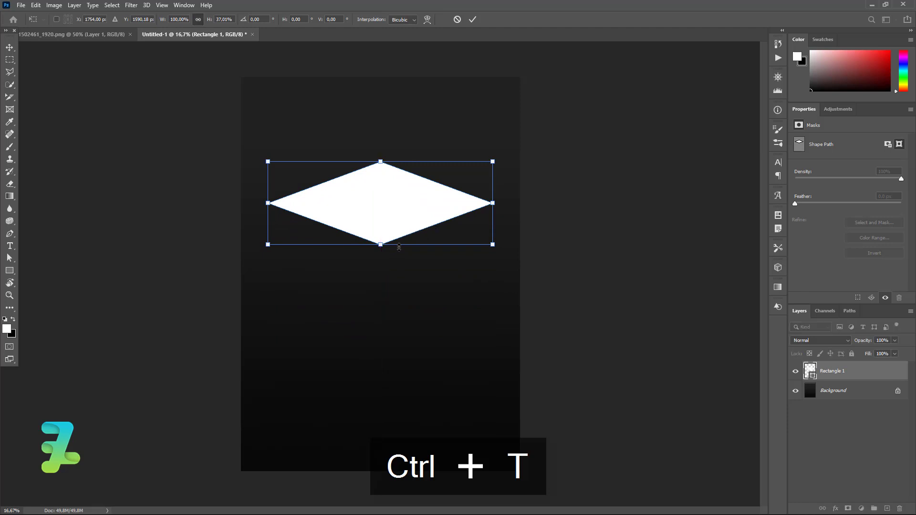
left_click(472, 19)
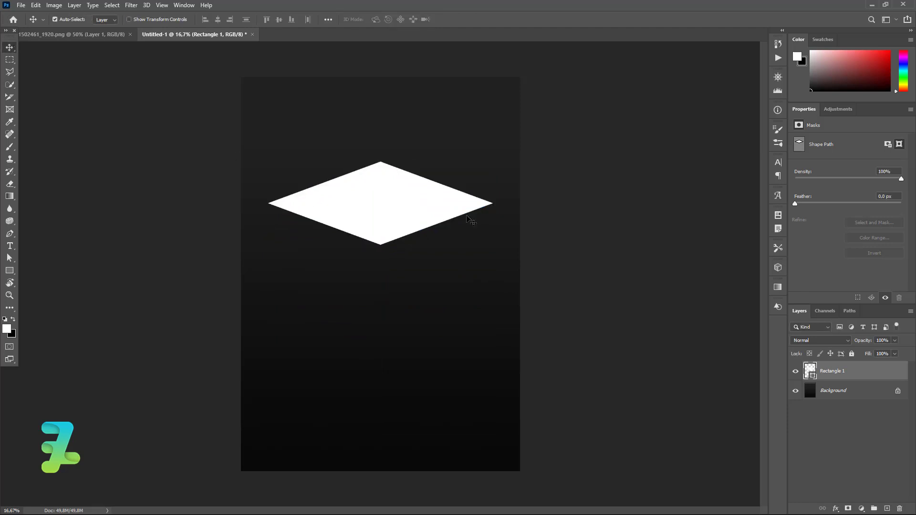
Step: Duplicate the flattened diamond layer and shift the original Rectangle 1 slightly straight down beneath the copy
key("ctrl+j")
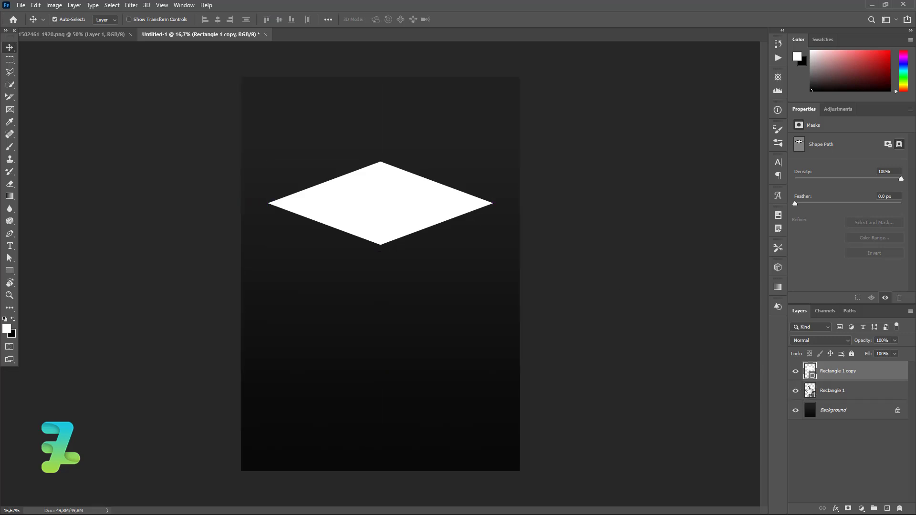
left_click(810, 390)
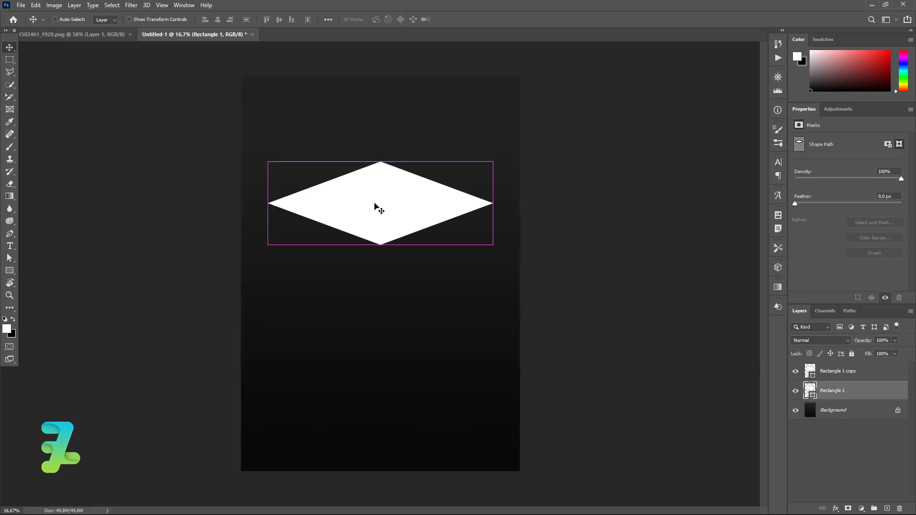
left_click_drag(377, 204, 379, 222)
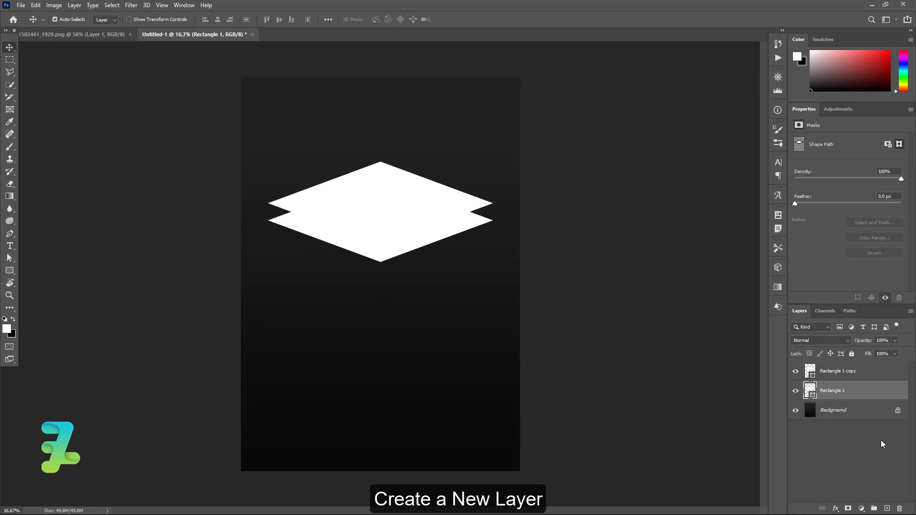
Step: Add a new layer above Rectangle 1 and start a Pen path from the upper diamond's left corner down to the lower diamond's left corner
left_click(886, 509)
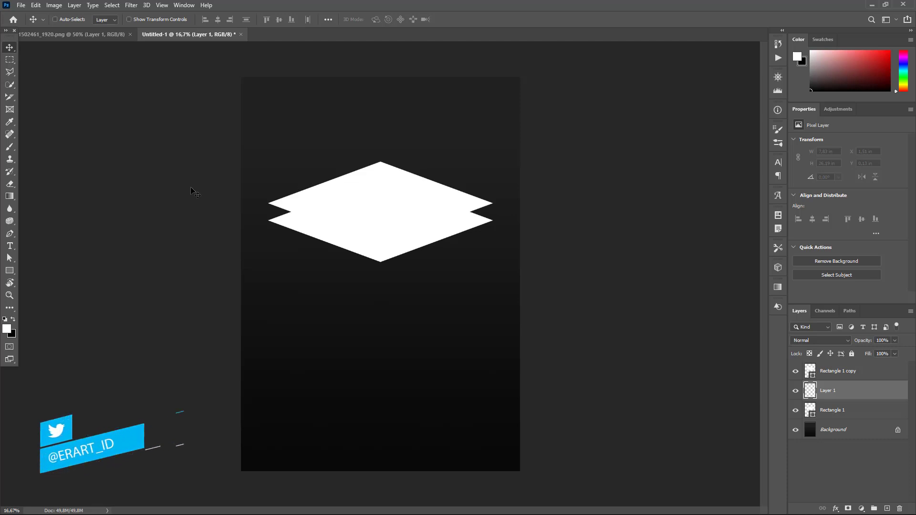
key("ctrl+equal")
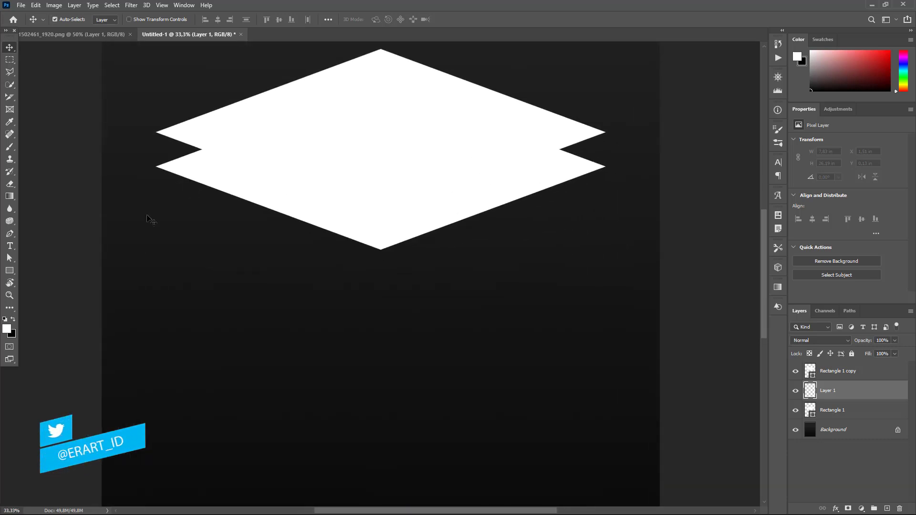
scroll(147, 223, "up", 3)
key("ctrl+equal")
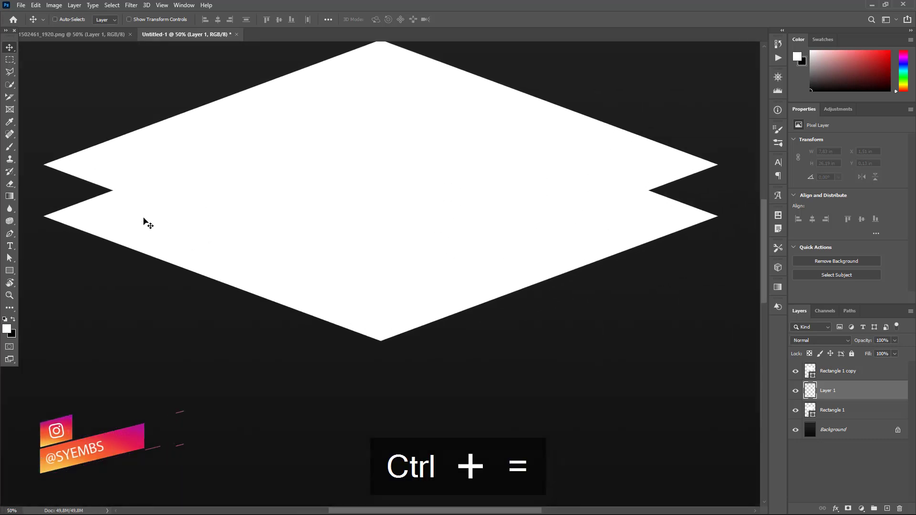
left_click(11, 234)
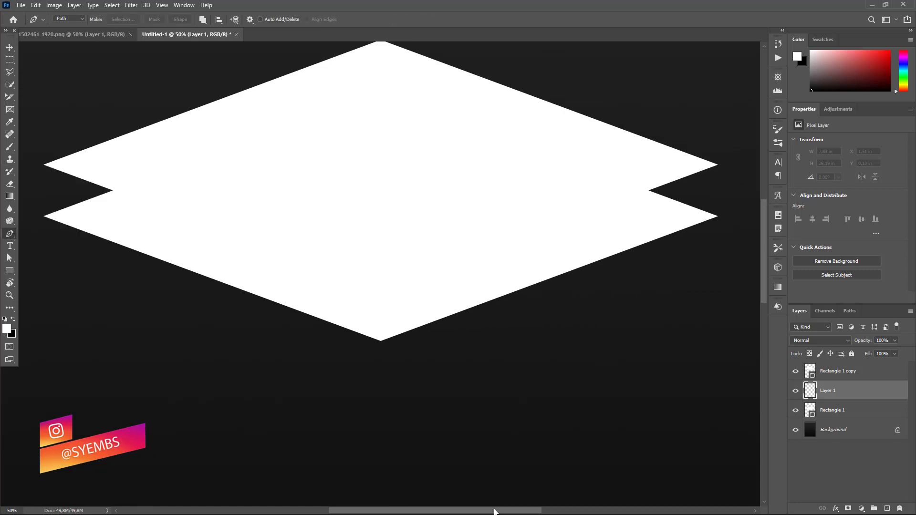
left_click_drag(494, 511, 417, 512)
key("ctrl+equal")
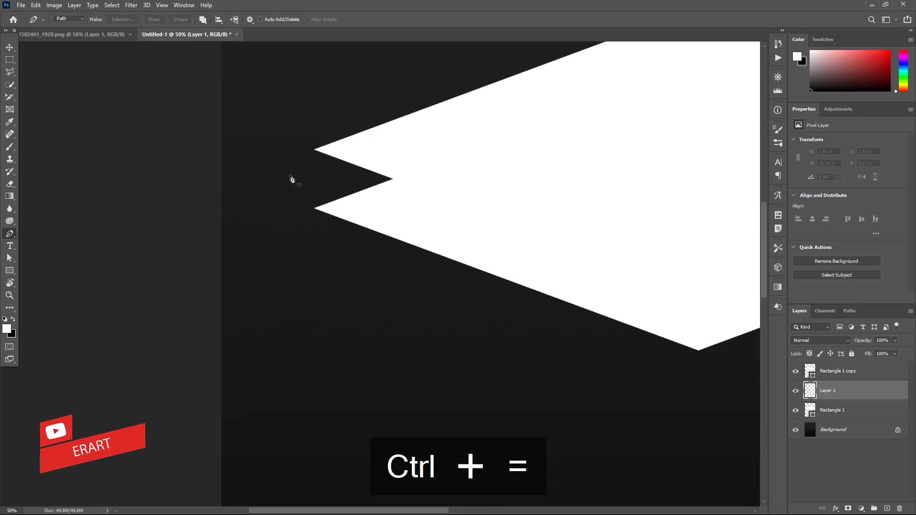
key("ctrl+equal")
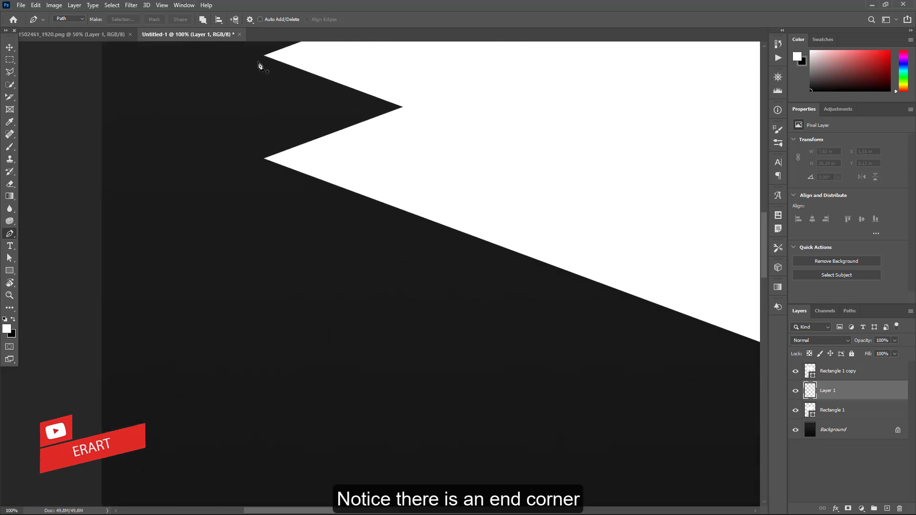
left_click(265, 56)
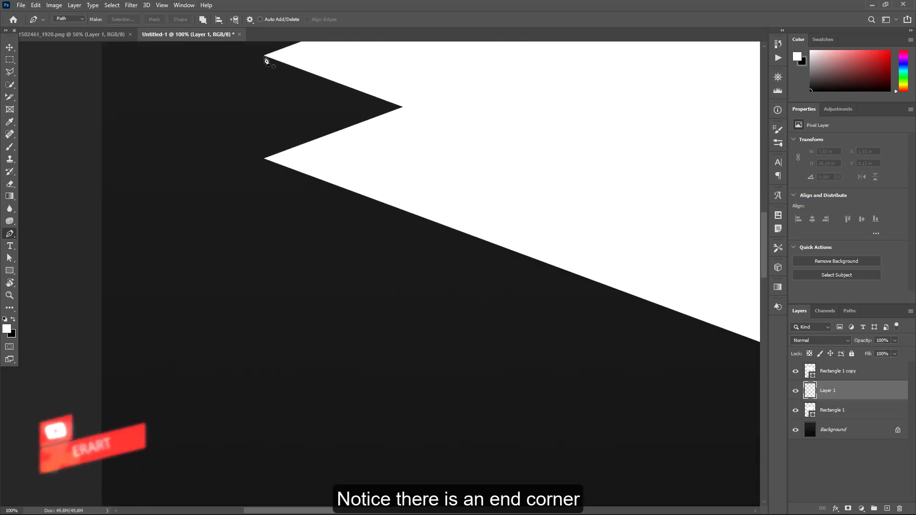
left_click(265, 159)
Step: Continue the path along the lower diamond's edge to its bottom corner and up to its right corner
scroll(448, 219, "down", 1)
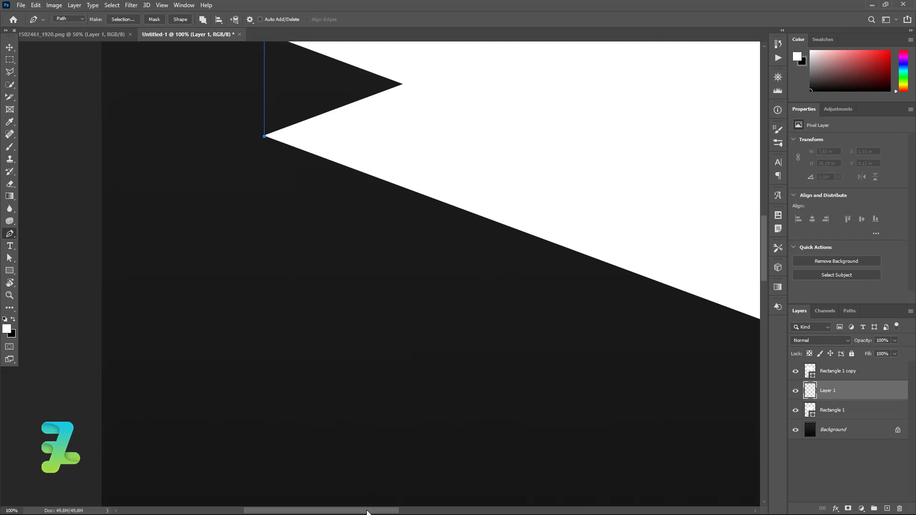
left_click_drag(367, 511, 483, 511)
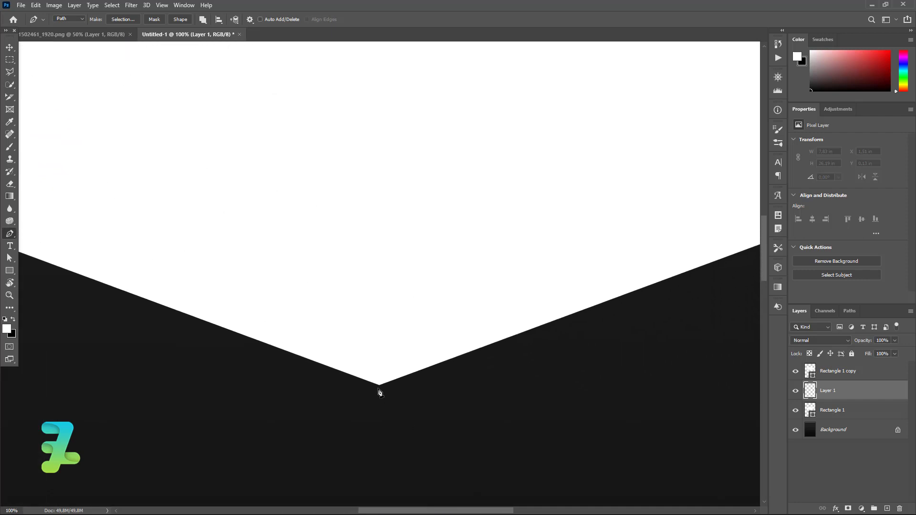
left_click(379, 386)
key("ctrl+z")
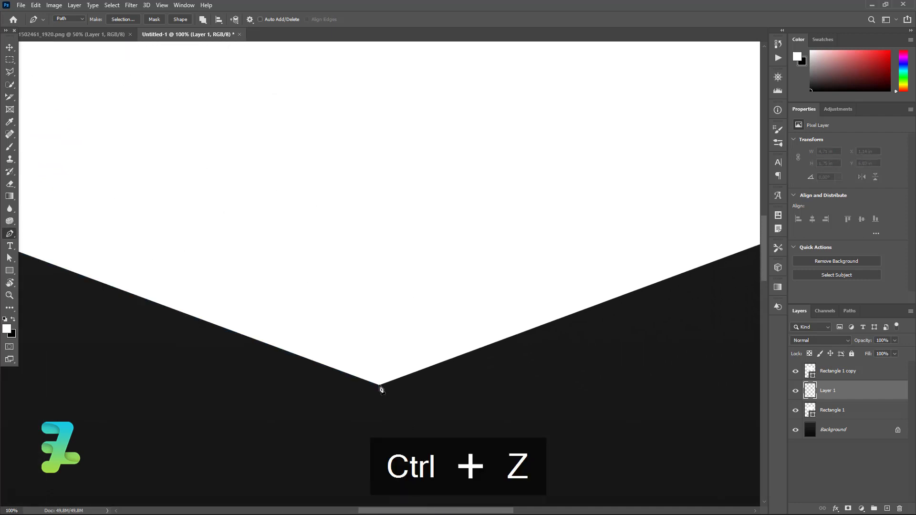
left_click(379, 385)
left_click_drag(449, 510, 568, 511)
scroll(479, 181, "up", 3)
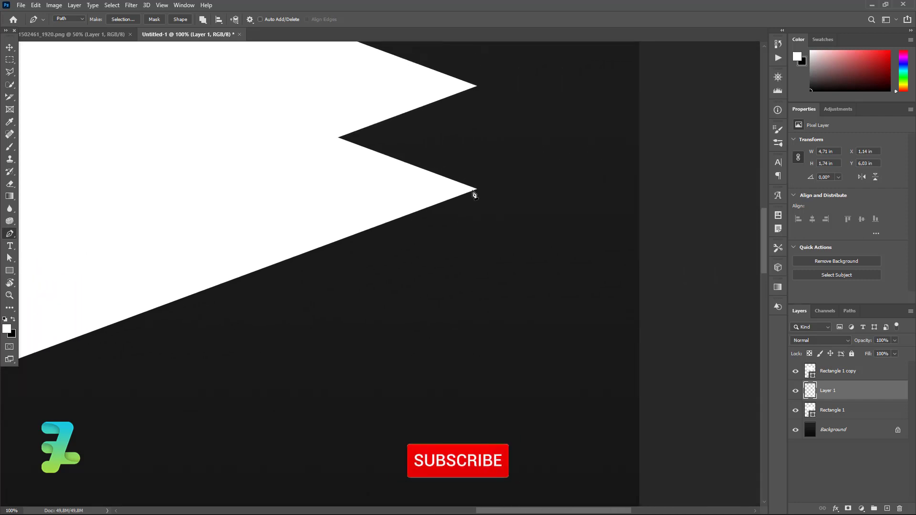
left_click(477, 190)
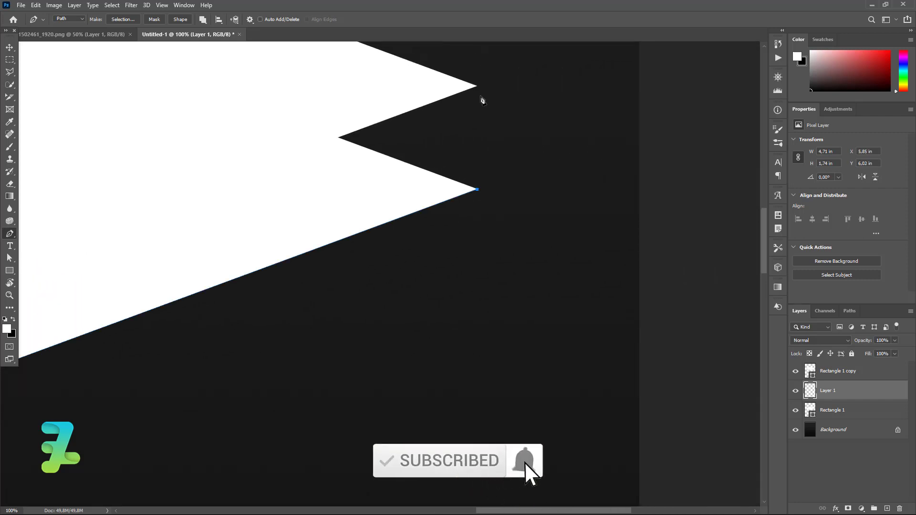
Step: Extend the path to the upper diamond's right corner, add a point just inside that diamond, and close the path at its left corner
left_click(477, 87)
left_click(395, 108)
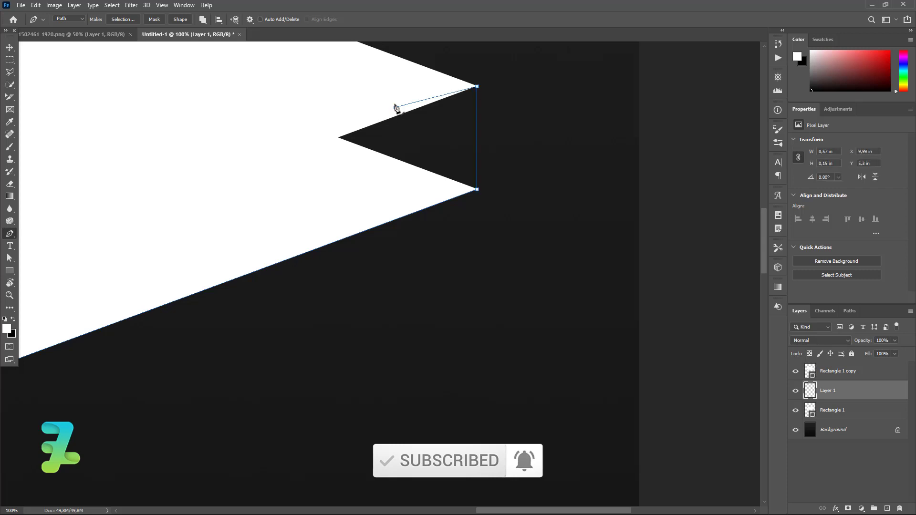
key("ctrl+z")
key("ctrl+minus")
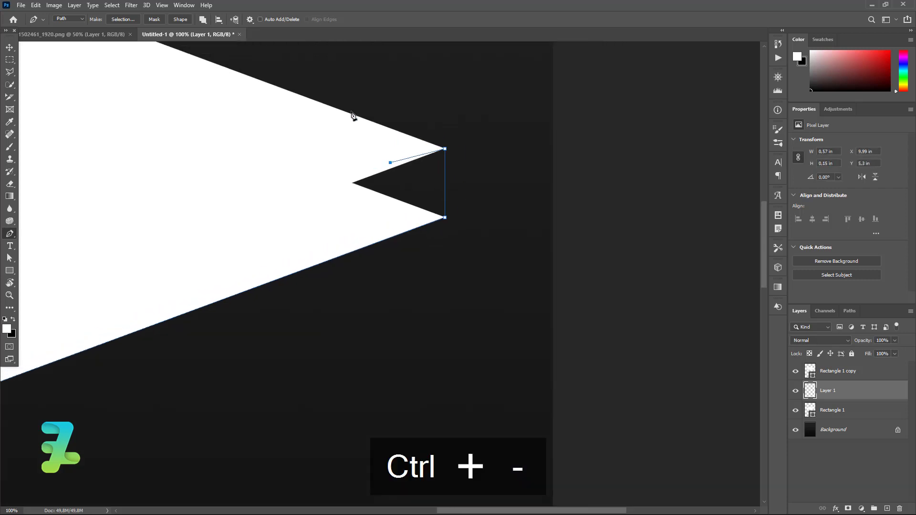
key("ctrl+minus")
key("ctrl+minus")
key("ctrl+minus")
key("ctrl+minus")
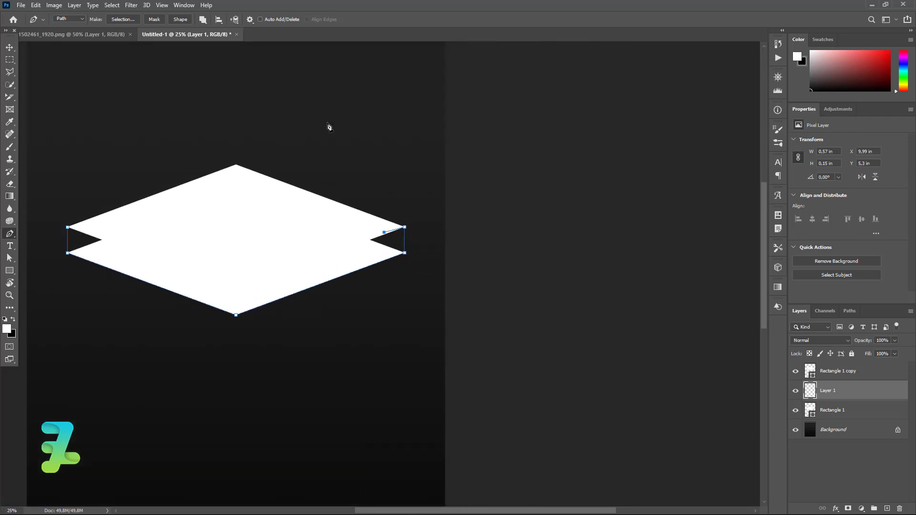
left_click(68, 227)
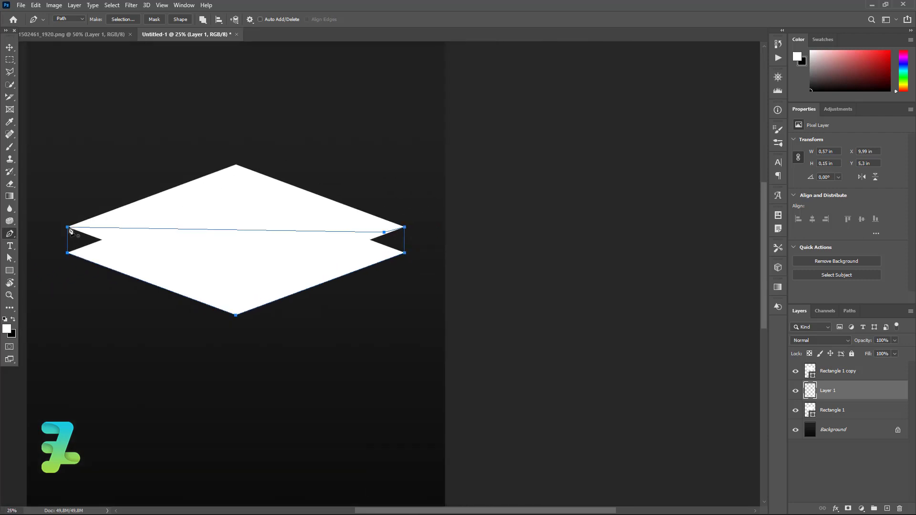
Step: Convert the closed path into a selection with a feather radius of 0
right_click(165, 245)
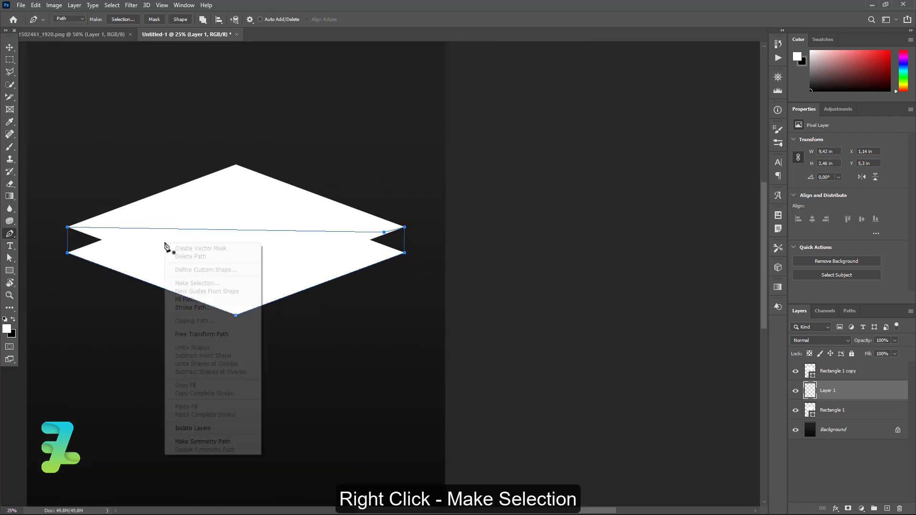
left_click(182, 284)
type("0")
left_click(500, 140)
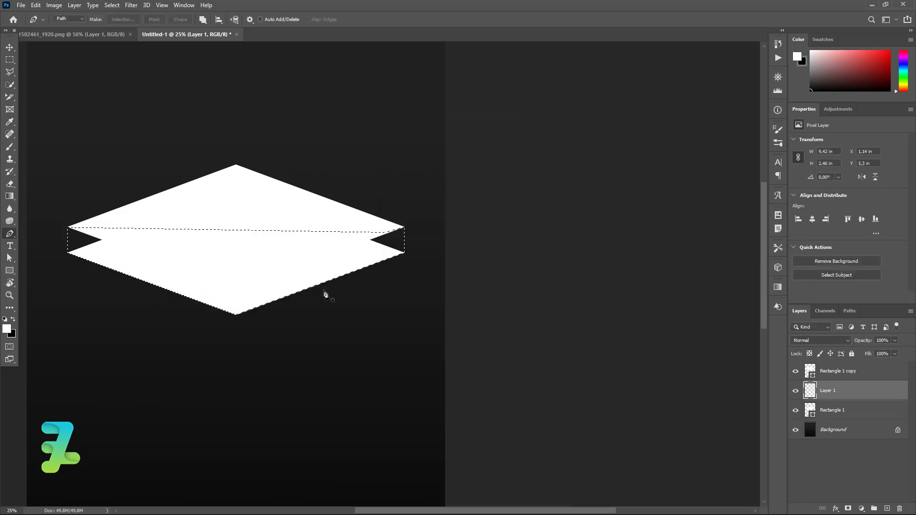
Step: Fill the selection with white using the Paint Bucket tool, and deselect
left_click(10, 197)
left_click(42, 205)
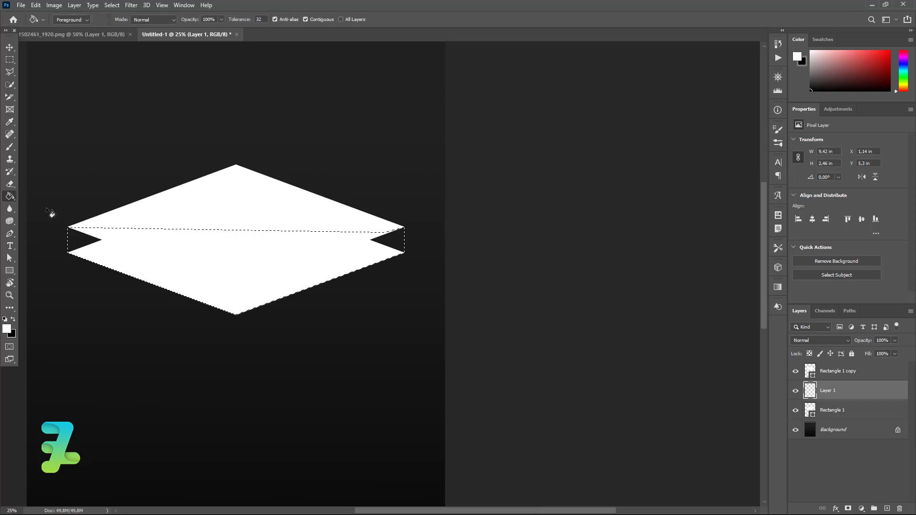
left_click(136, 259)
key("ctrl+d")
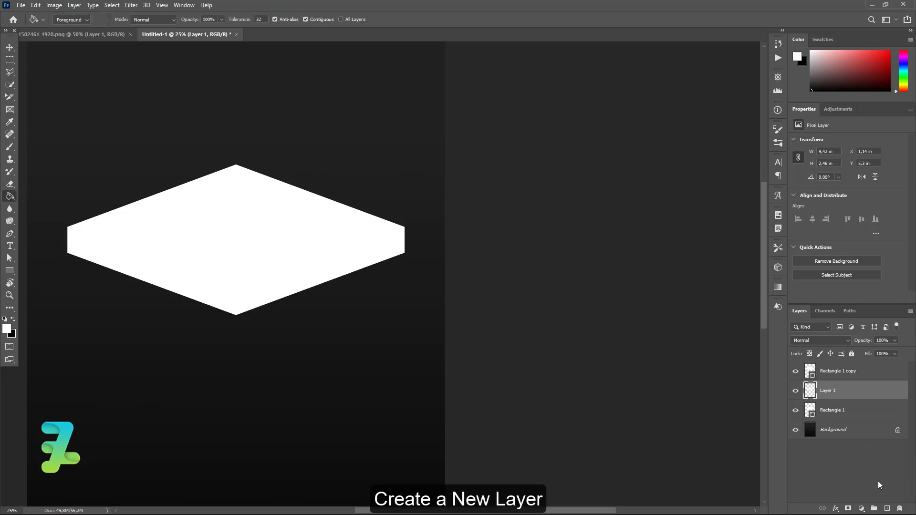
Step: Add a new layer above the white side fill and clip it to that fill
left_click(885, 507)
right_click(844, 390)
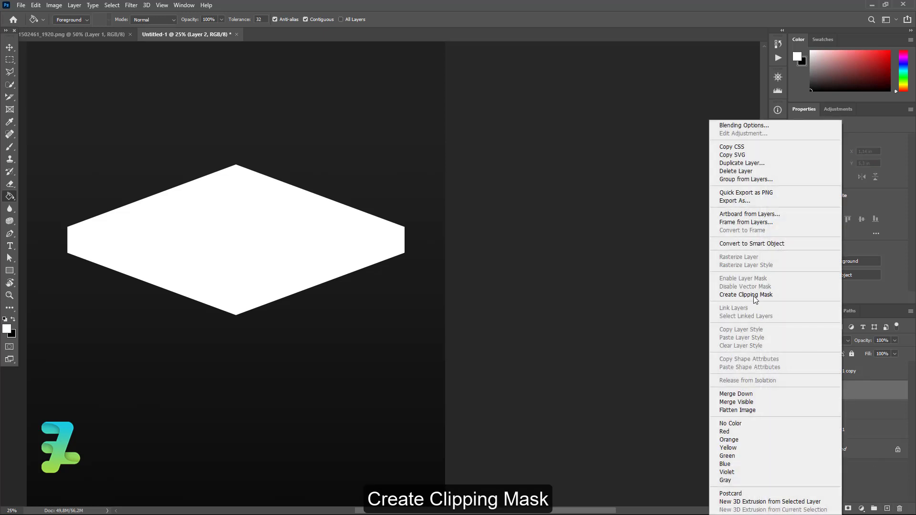
left_click(751, 294)
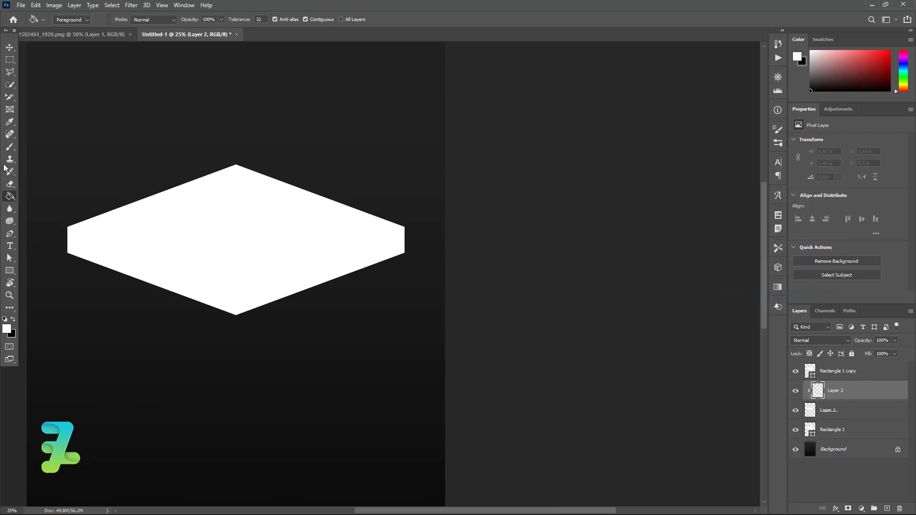
Step: Choose the Gradient tool and set the gradient's starting color stop to #212222
right_click(10, 196)
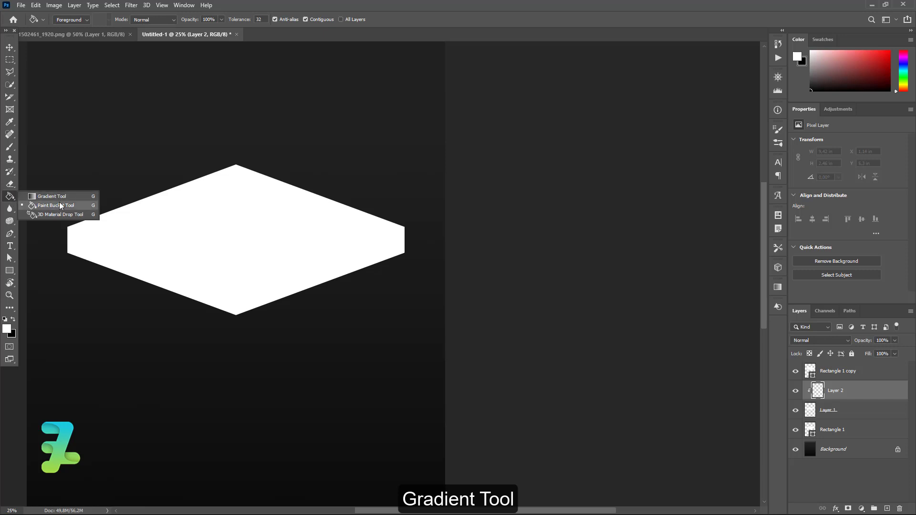
left_click(60, 199)
left_click(71, 20)
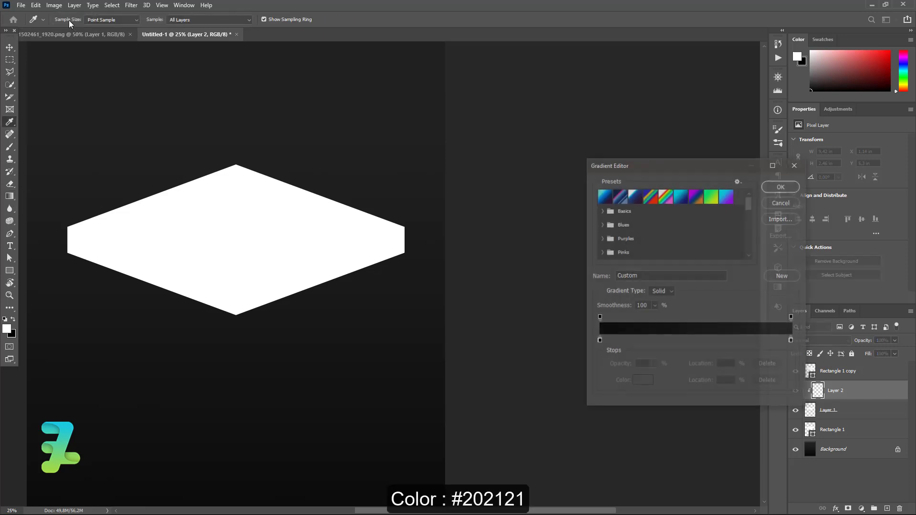
double_click(599, 340)
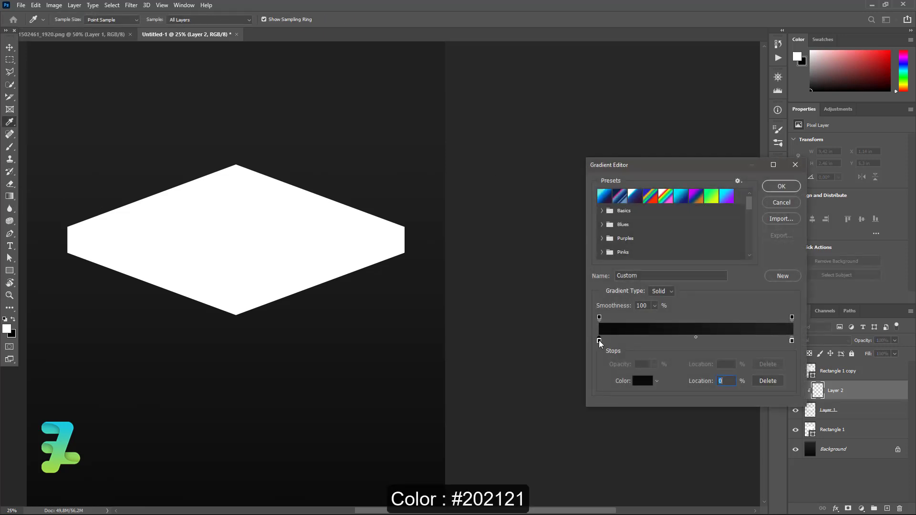
type("202222")
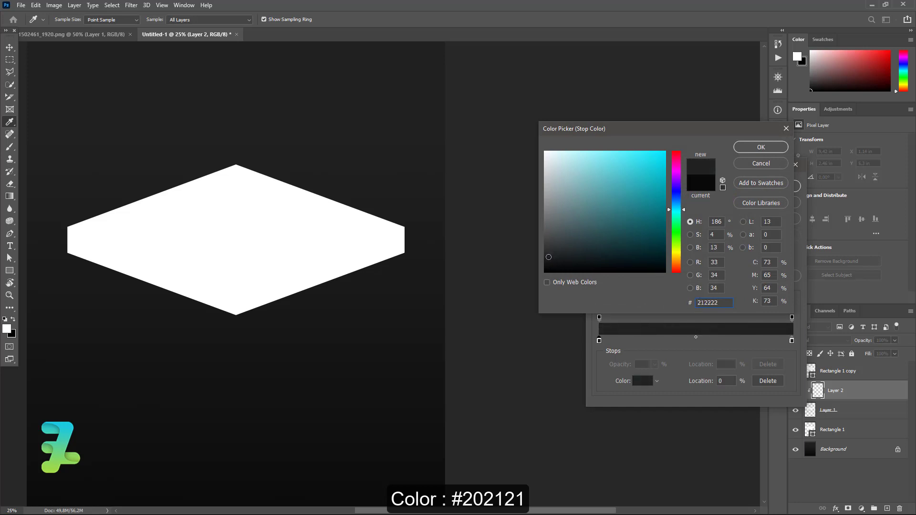
left_click(761, 147)
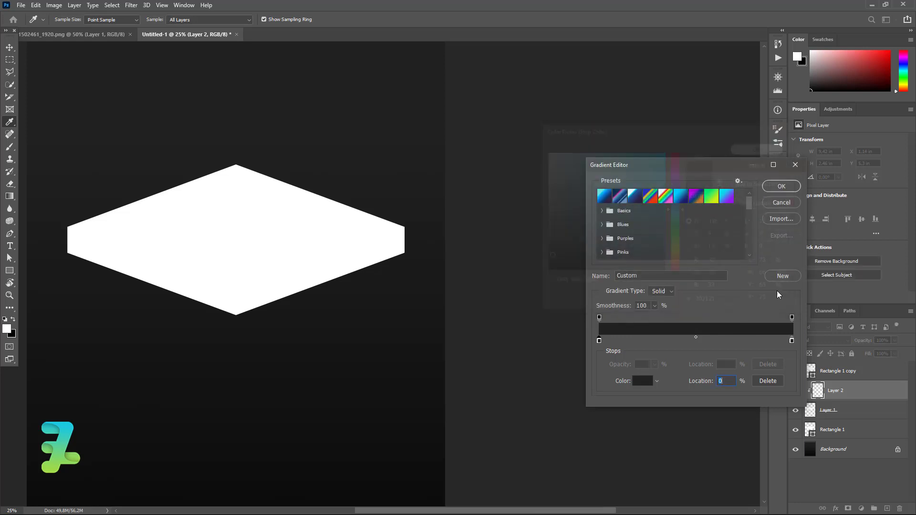
Step: Set the gradient's end color stop to #625e5e and apply the gradient across the block's sides, from the right edge to the left edge
double_click(791, 342)
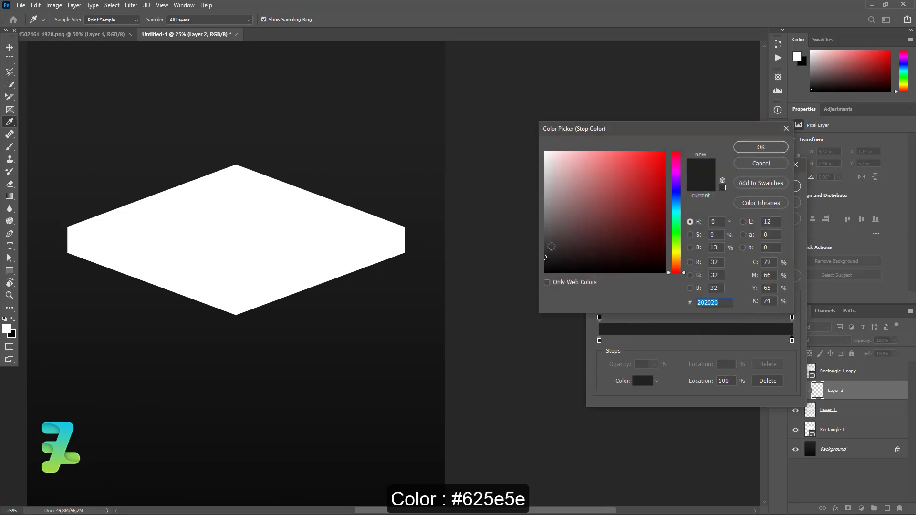
type("595454")
left_click_drag(551, 228, 549, 226)
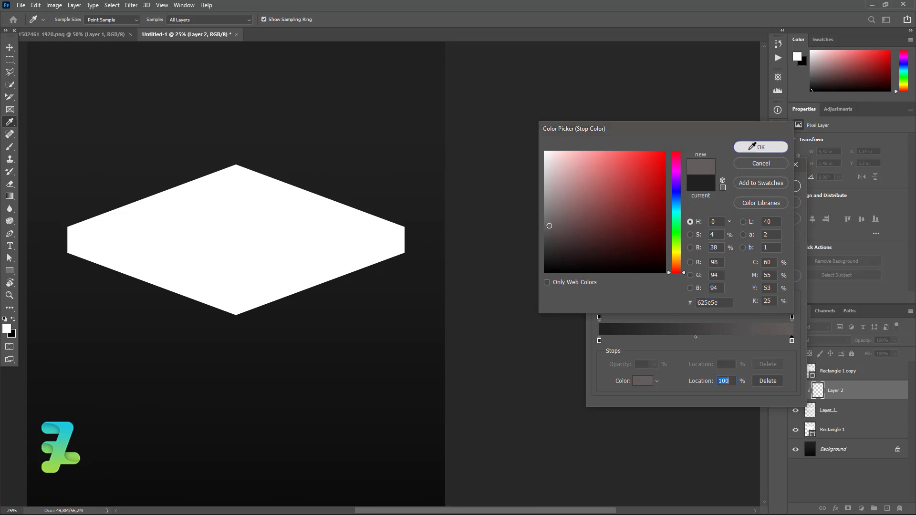
left_click(748, 149)
left_click(775, 187)
left_click_drag(393, 268, 73, 235)
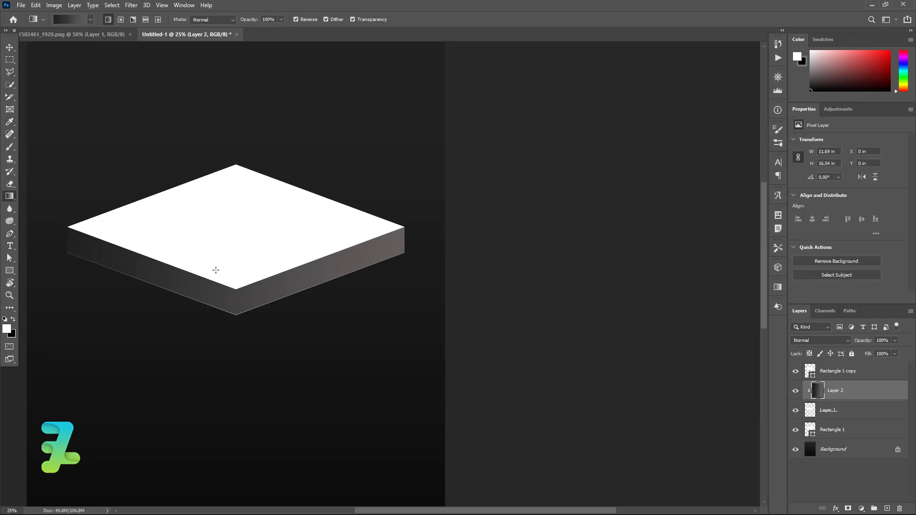
Step: Delete the Rectangle 1 layer beneath the block's side fill
left_click(9, 47)
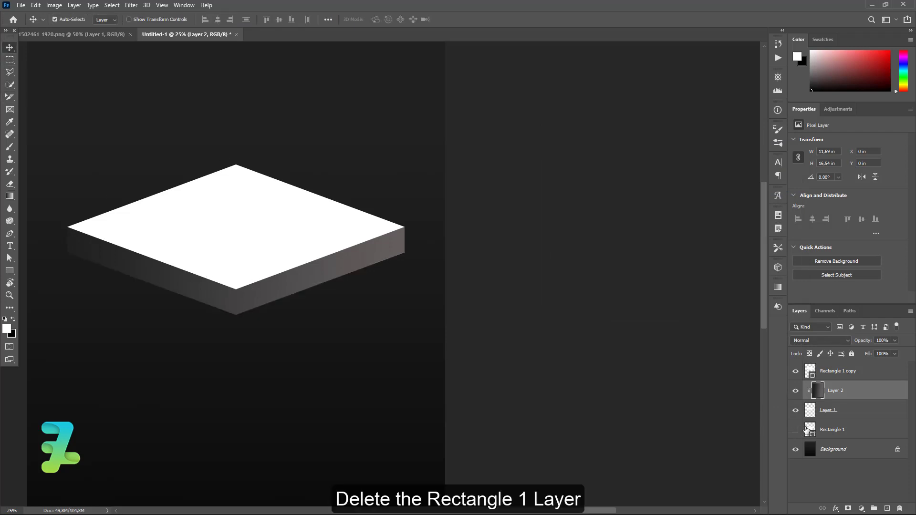
left_click(807, 430)
key("Delete")
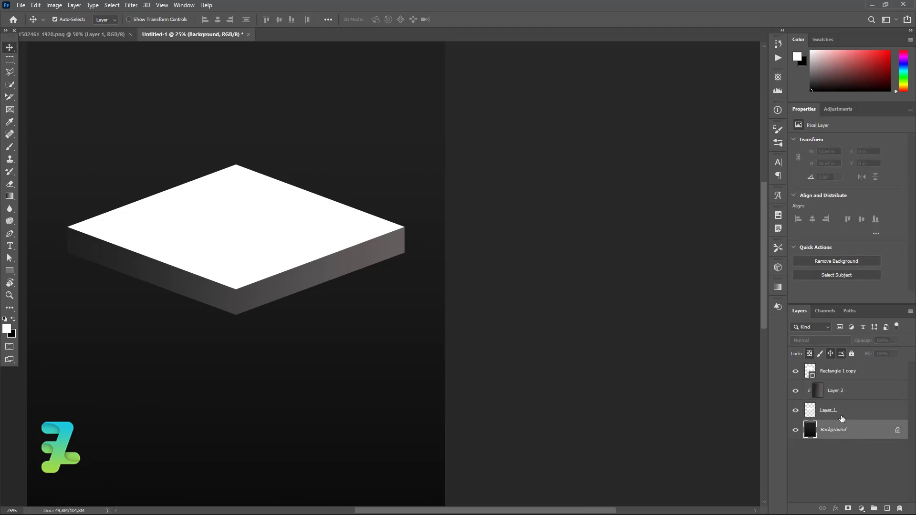
Step: Add a new layer above Rectangle 1 copy and clip it to that diamond
left_click(850, 377)
left_click(887, 508)
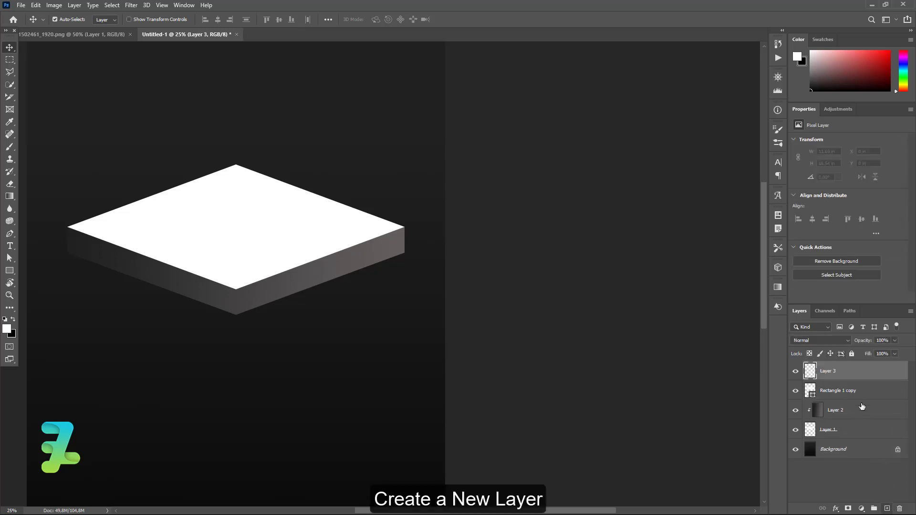
right_click(860, 375)
left_click(794, 296)
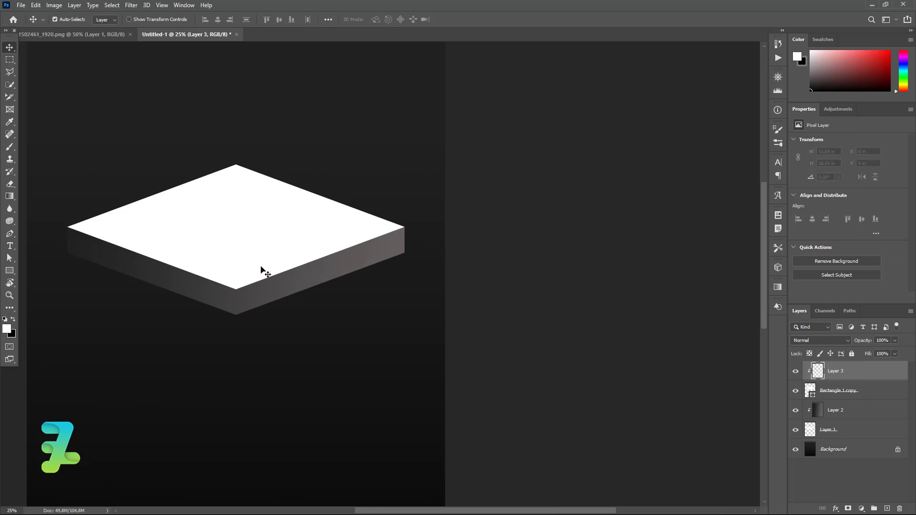
Step: Choose the Gradient tool and set the gradient's starting color stop to #5d6060
left_click(6, 196)
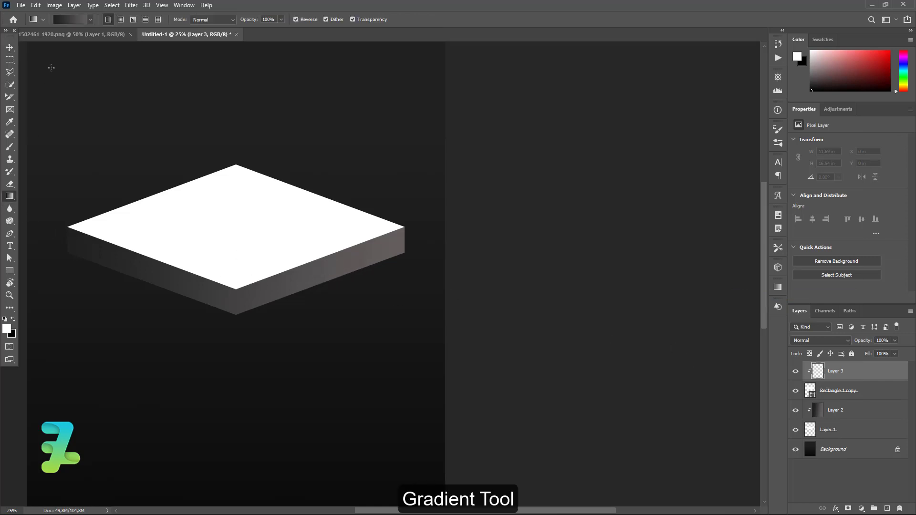
left_click(69, 19)
double_click(599, 341)
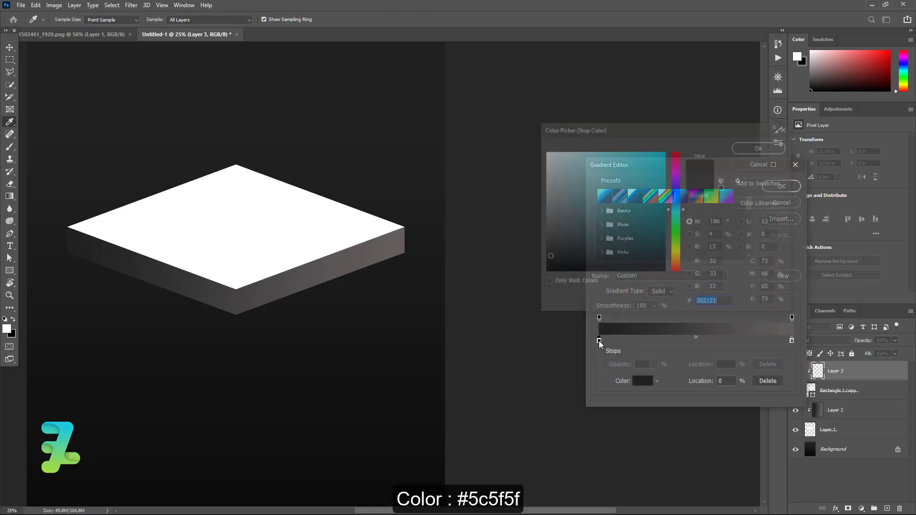
mouse_move(548, 256)
left_mouse_down()
mouse_move(548, 196)
mouse_move(548, 227)
left_mouse_up()
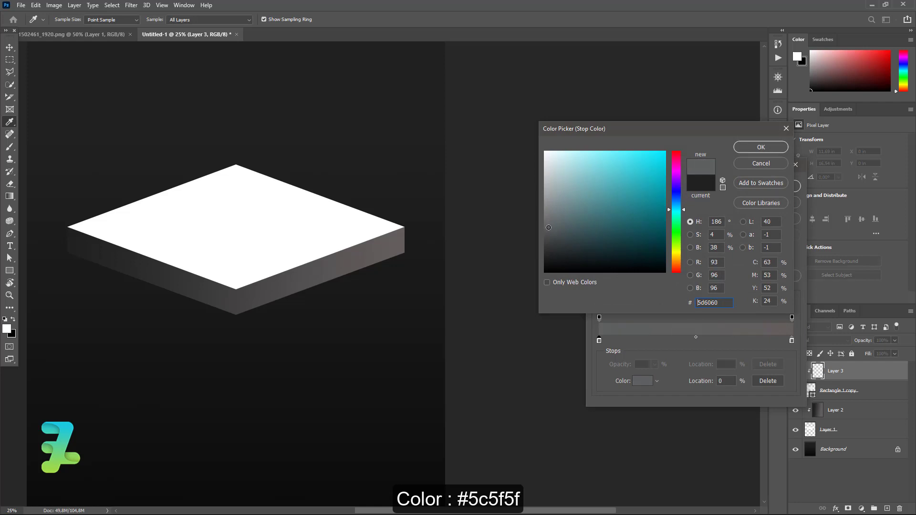
left_click(761, 148)
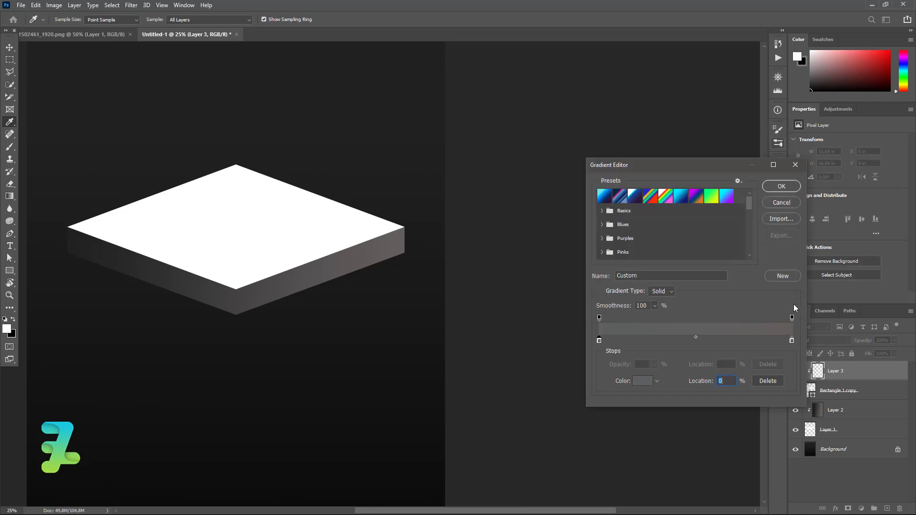
Step: Set the gradient's end color stop to #aca7a7 and apply the gradient across the block's top face, from its left side to its right
double_click(791, 341)
type("afaaaa")
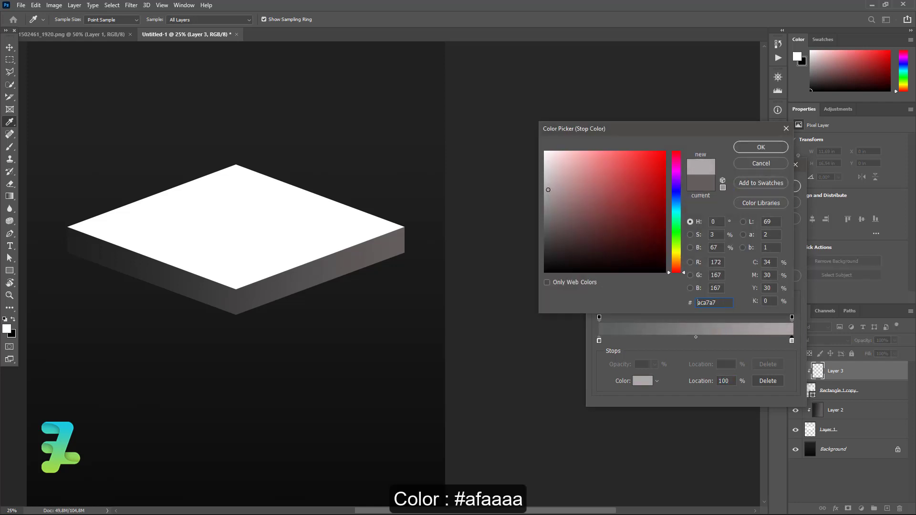
left_click(762, 151)
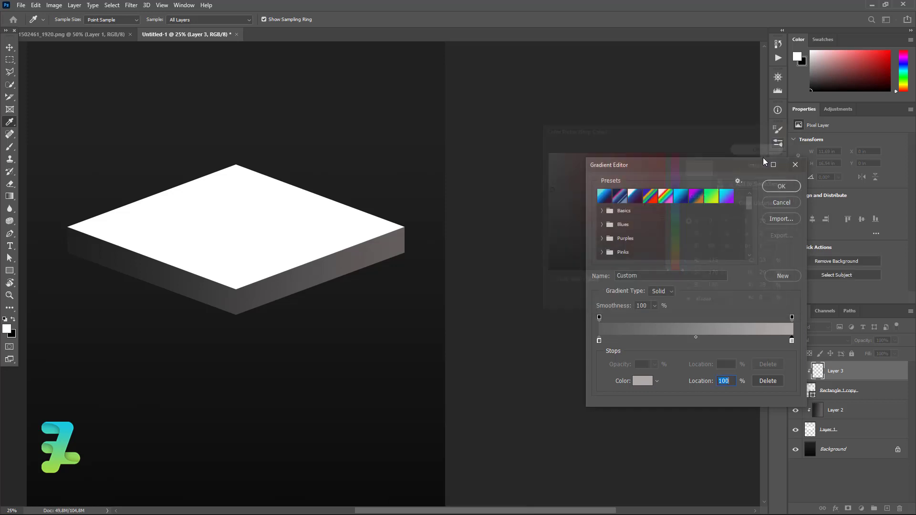
left_click(775, 187)
left_click_drag(121, 199, 373, 241)
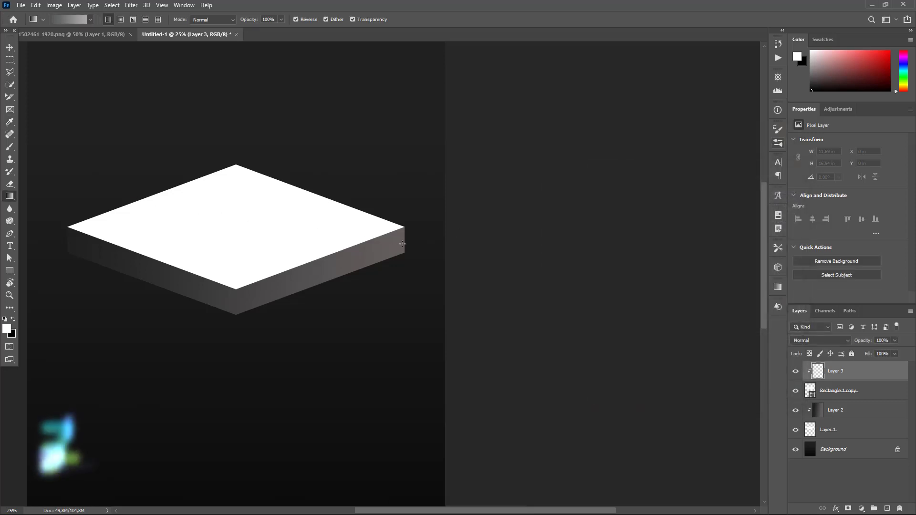
Step: Group the block's four layers, from Layer 3 down to Layer 1
left_click(10, 47)
left_click(853, 431, "shift")
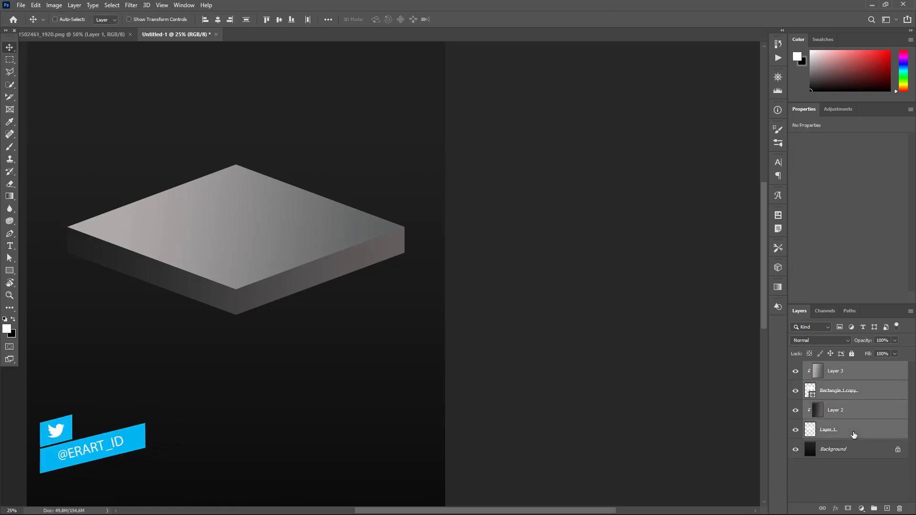
key("ctrl+g")
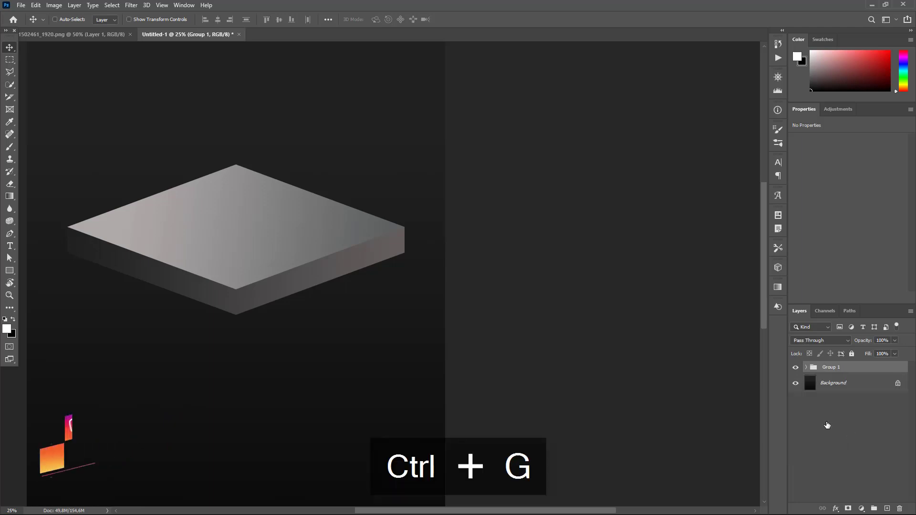
Step: Center the block's group vertically on the canvas, using the whole canvas as the alignment selection, and deselect
key("ctrl+minus")
key("ctrl+equal")
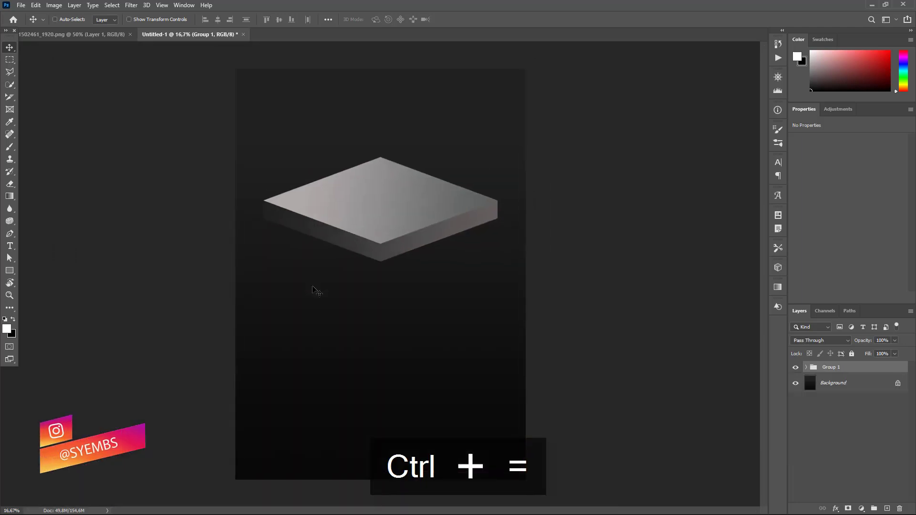
key("ctrl+minus")
key("ctrl+a")
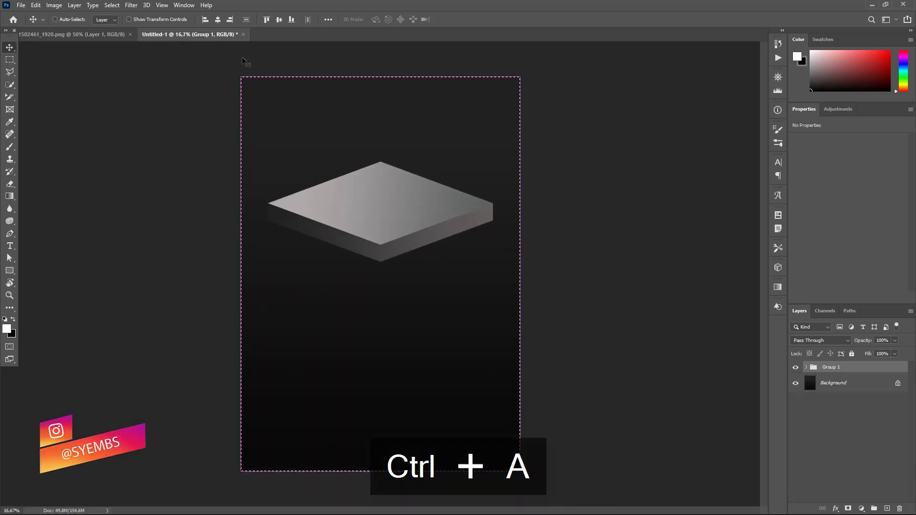
left_click(279, 20)
key("ctrl+d")
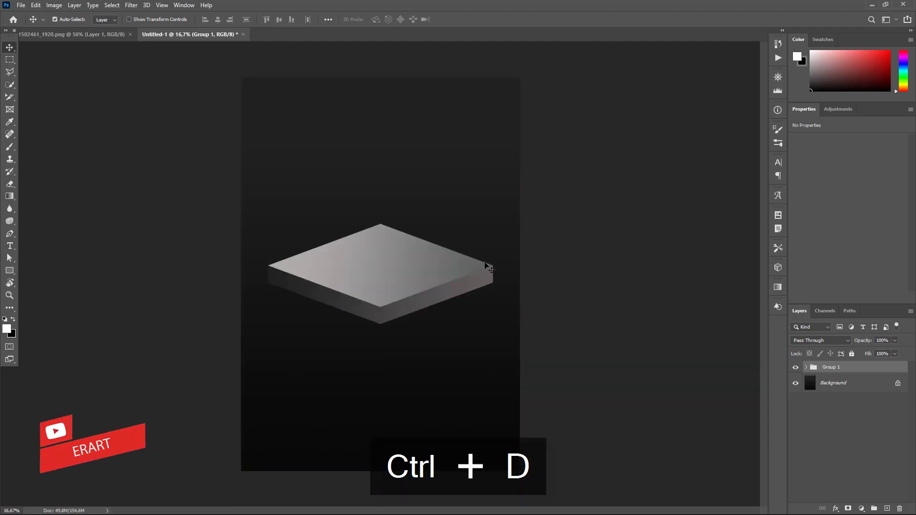
Step: Duplicate the block's group, scale the copy to about 54%, and place it above and to the right of the original block
key("ctrl+j")
left_click_drag(409, 280, 422, 214)
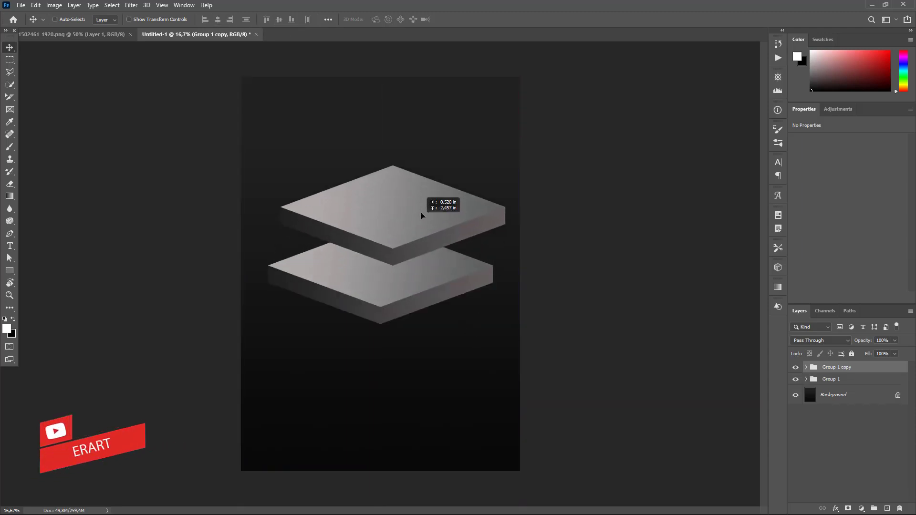
key("ctrl+t")
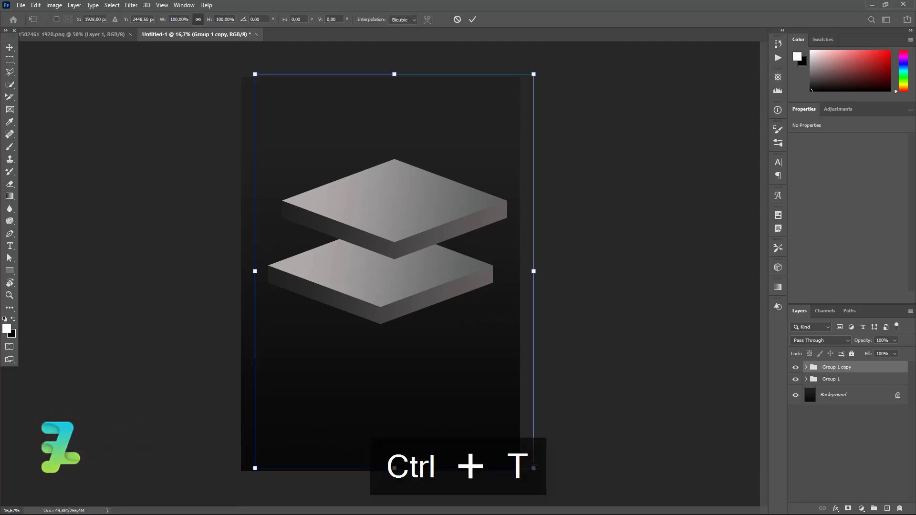
left_click_drag(534, 467, 469, 377)
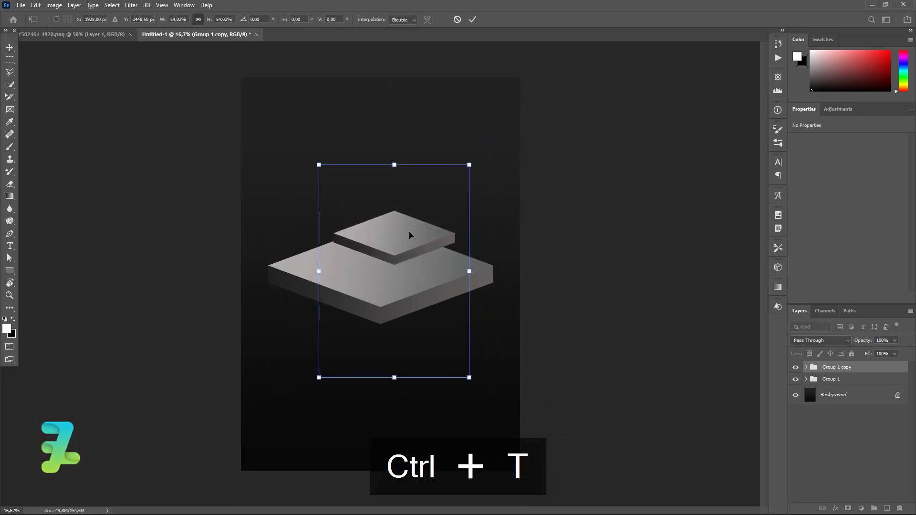
left_click_drag(410, 232, 468, 223)
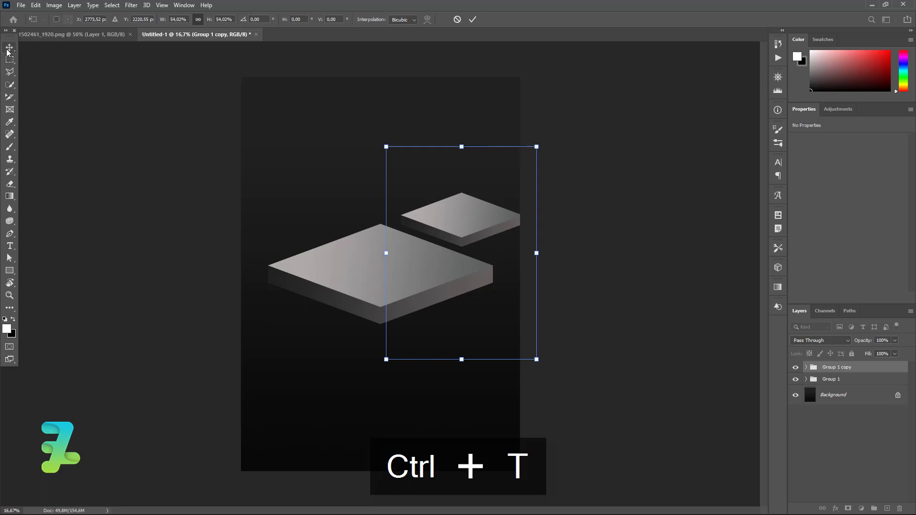
key("Return")
Step: Duplicate Group 1 and move the copy below and to the left of the central block, partly off the canvas
left_click(405, 285)
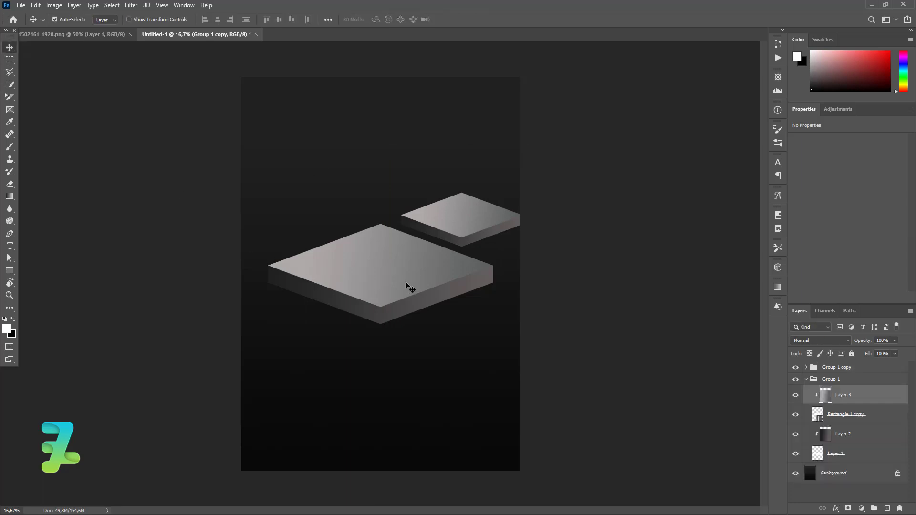
left_click(805, 379)
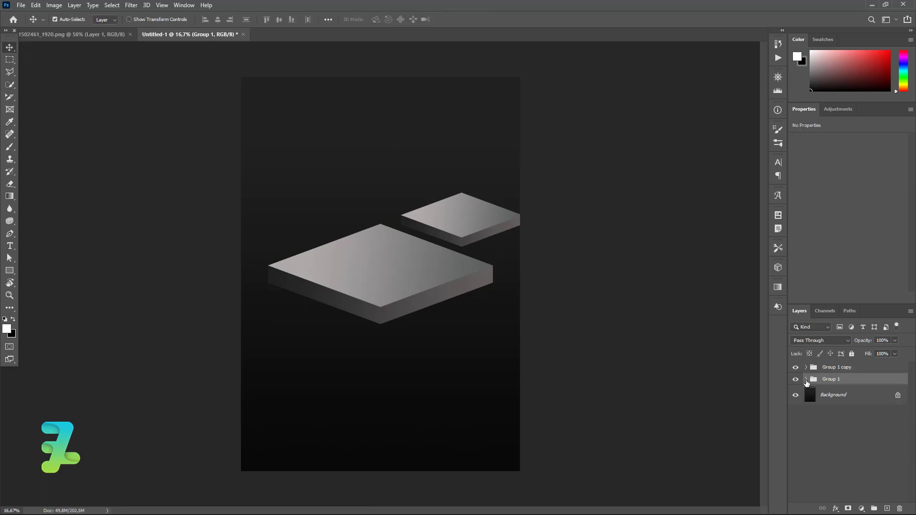
key("ctrl+j")
left_click_drag(371, 286, 243, 327)
Step: Scale the lower-left block to about 183% and position it just below the central block, still running off the canvas's left edge
key("ctrl+t")
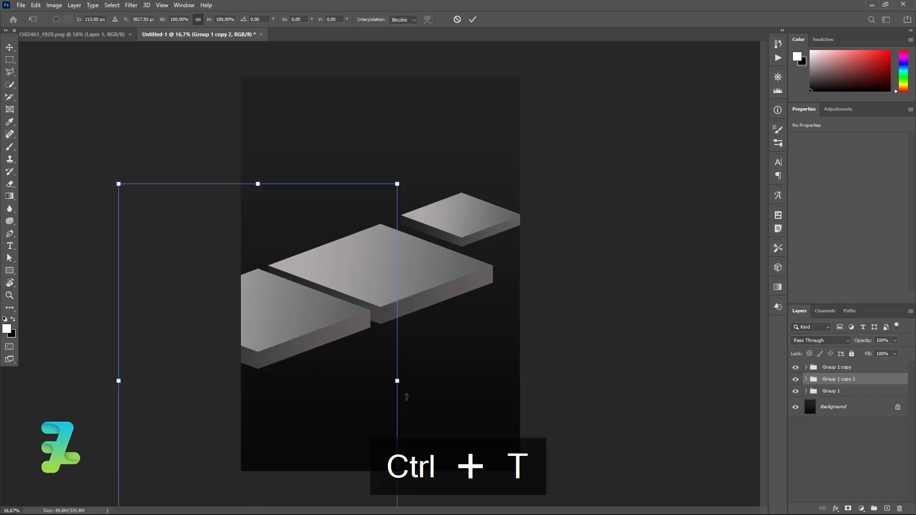
key("ctrl+minus")
key("ctrl+minus")
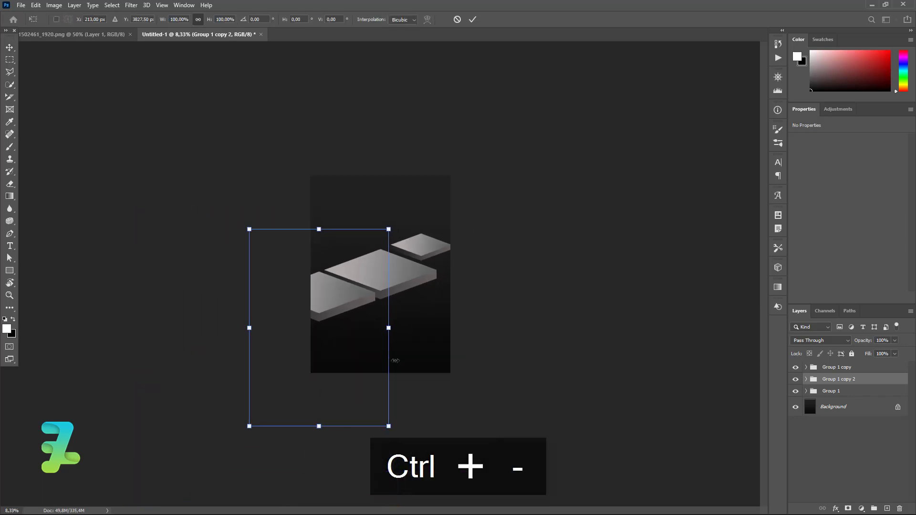
left_click_drag(389, 426, 445, 506)
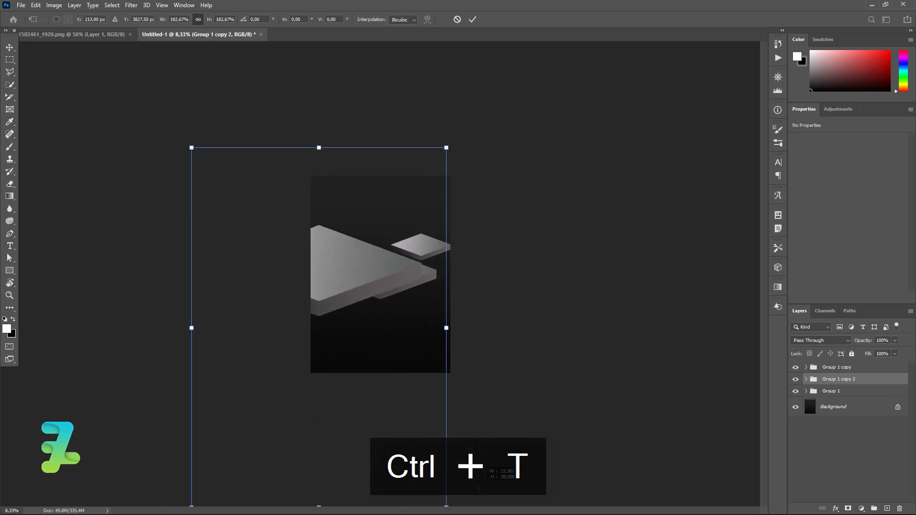
left_click_drag(349, 228, 342, 313)
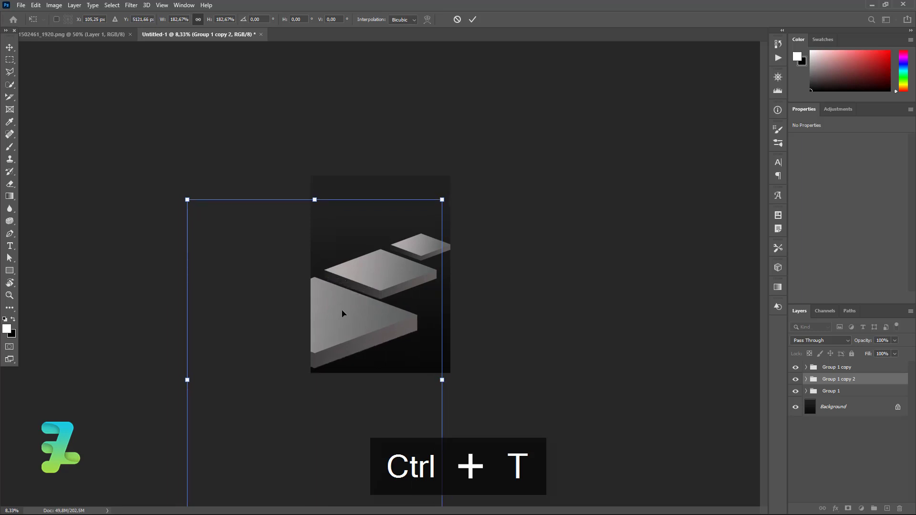
key("Up")
key("Up")
key("Up")
key("Up")
key("Up")
key("Left")
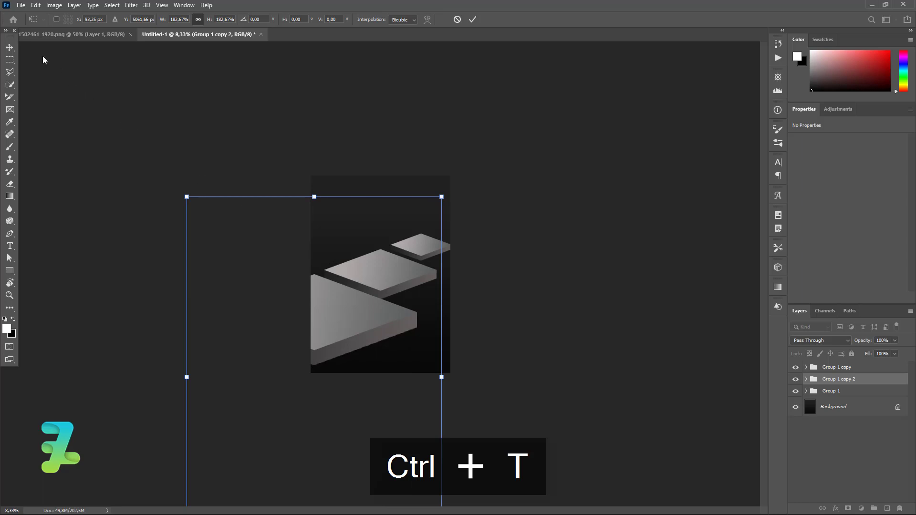
key("Return")
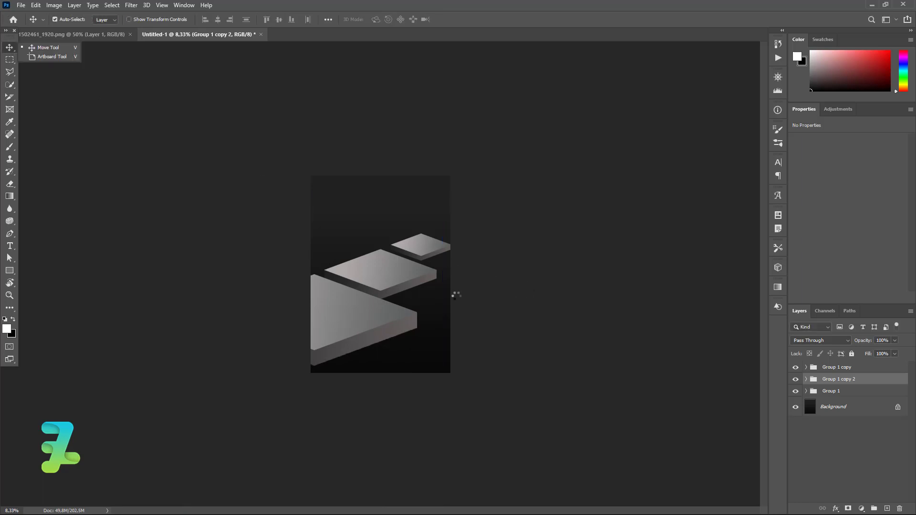
Step: Duplicate the diamond shape in the smallest block's group and place the unclipped white diamond above Layer 3
key("ctrl+equal")
key("ctrl+equal")
key("ctrl+equal")
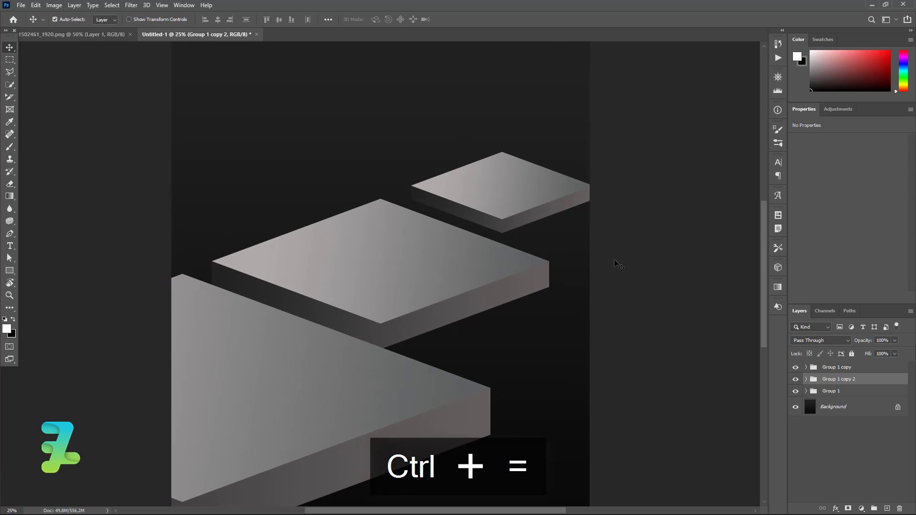
left_click(488, 183)
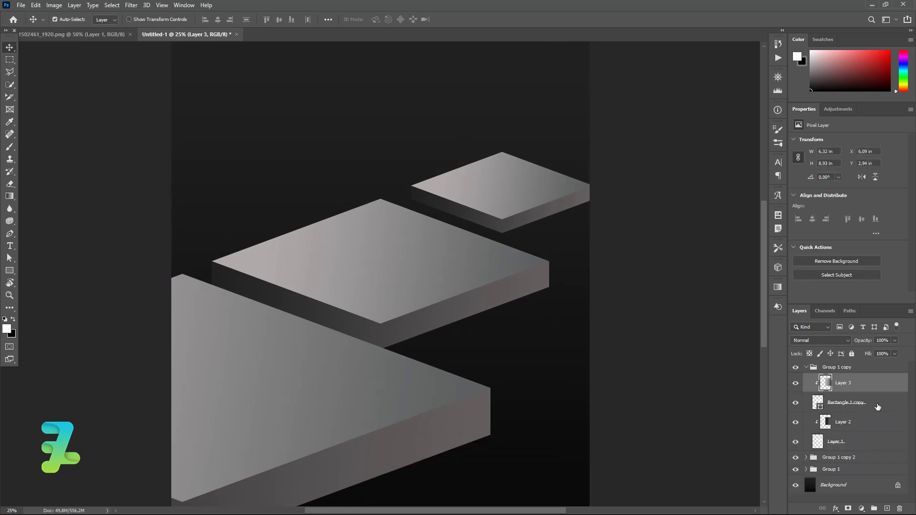
left_click(819, 403)
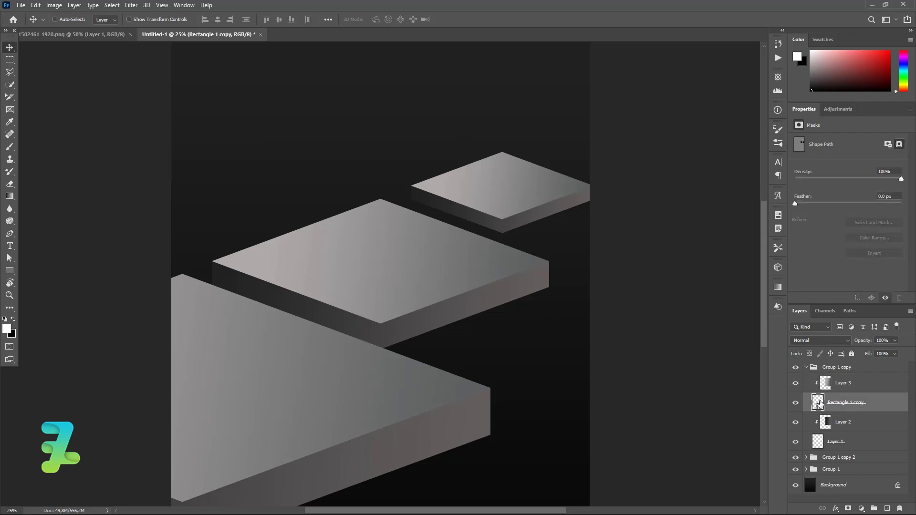
key("ctrl+j")
double_click(819, 423)
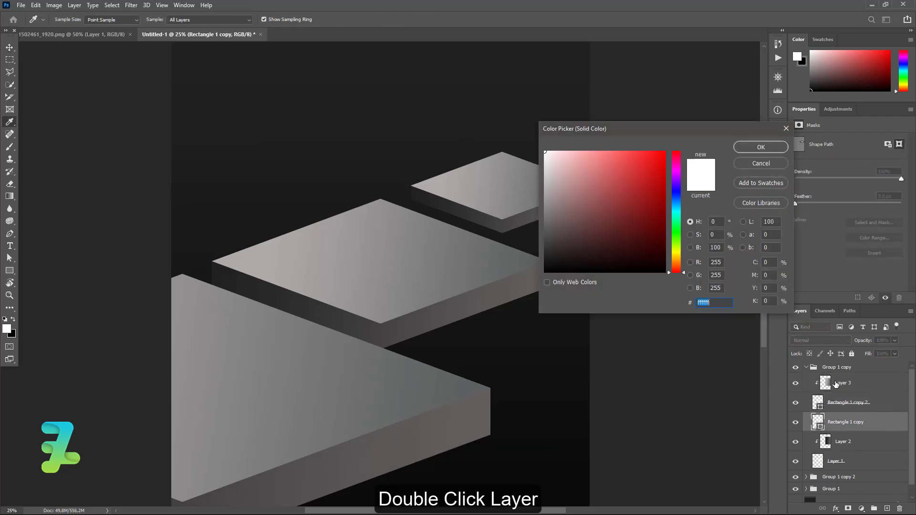
left_click(747, 168)
left_click_drag(844, 421, 844, 376)
Step: Scale the white diamond on the smallest block to about 67% around its center
key("ctrl+t")
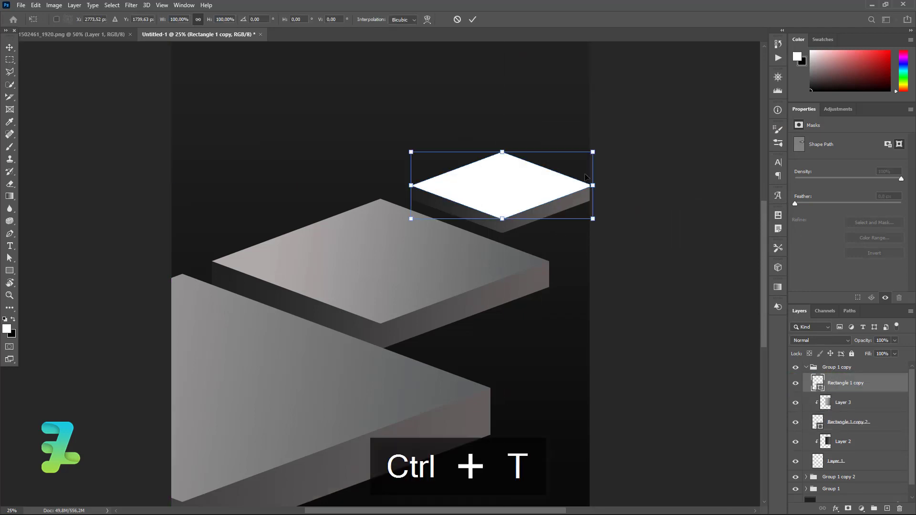
left_click_drag(593, 151, 563, 161)
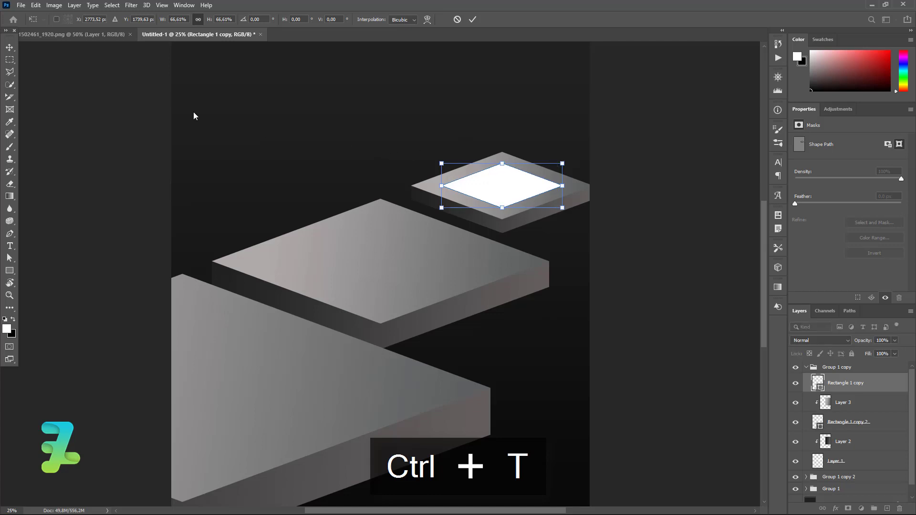
left_click(8, 47)
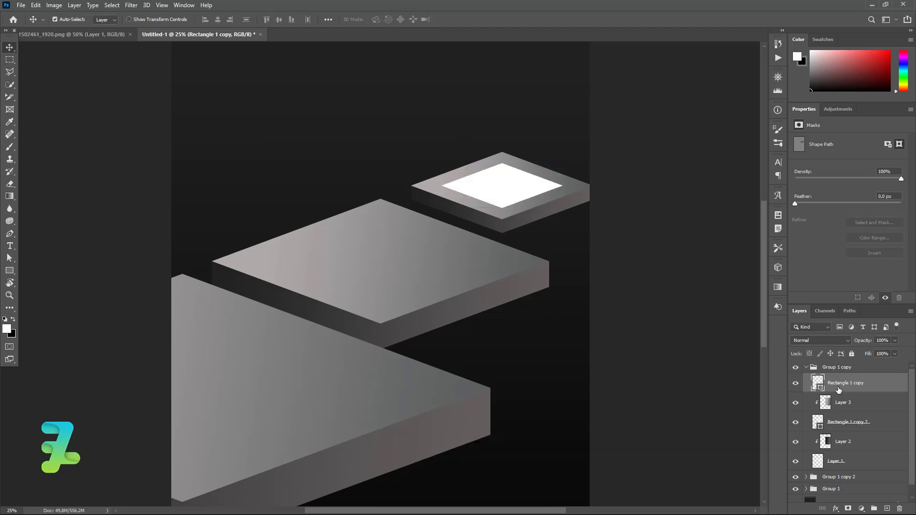
Step: Duplicate the white diamond on the smallest block and scale the copy to about 68% around its center
key("ctrl+j")
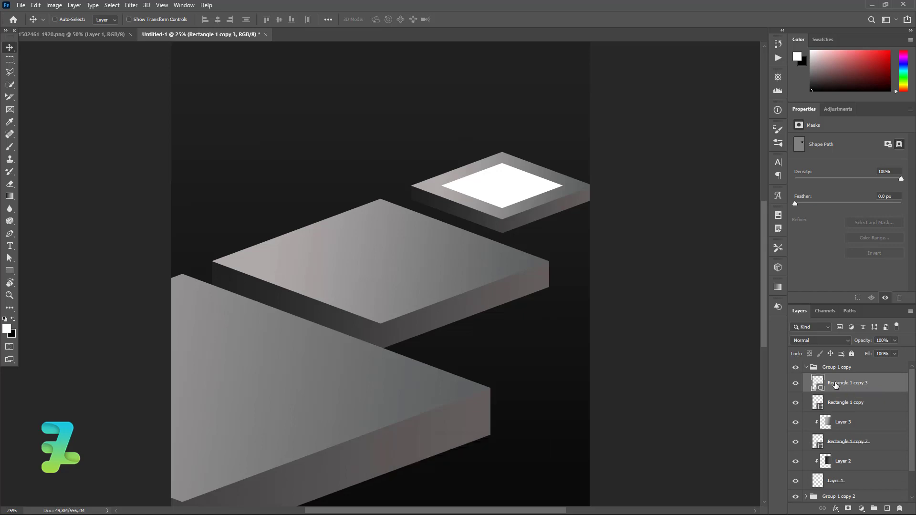
key("ctrl+t")
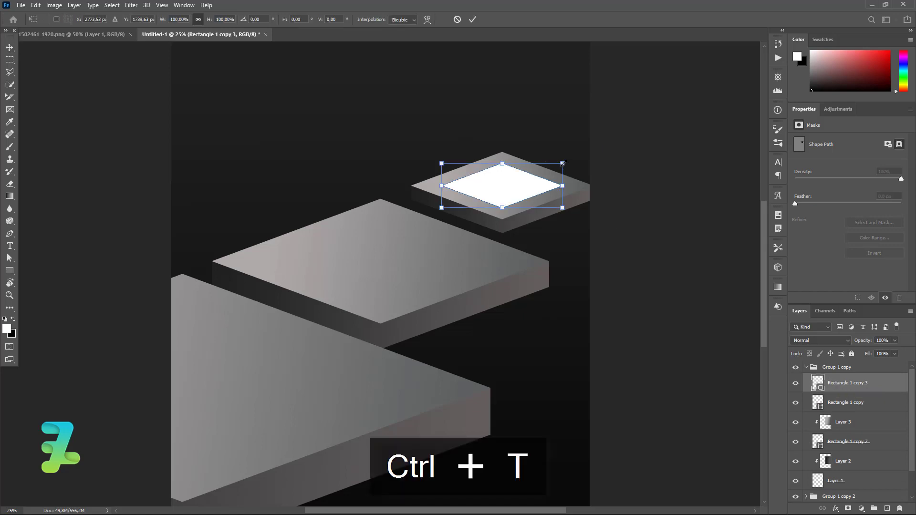
left_click_drag(562, 163, 542, 167)
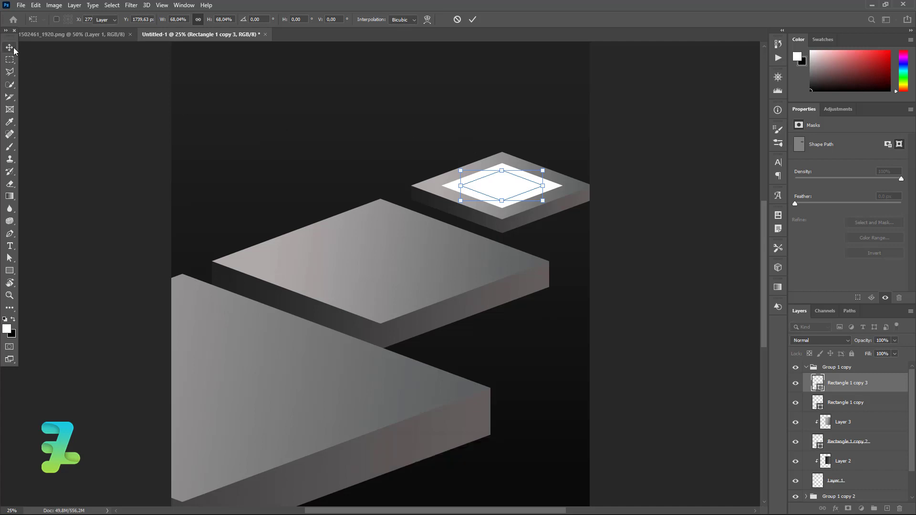
key("Return")
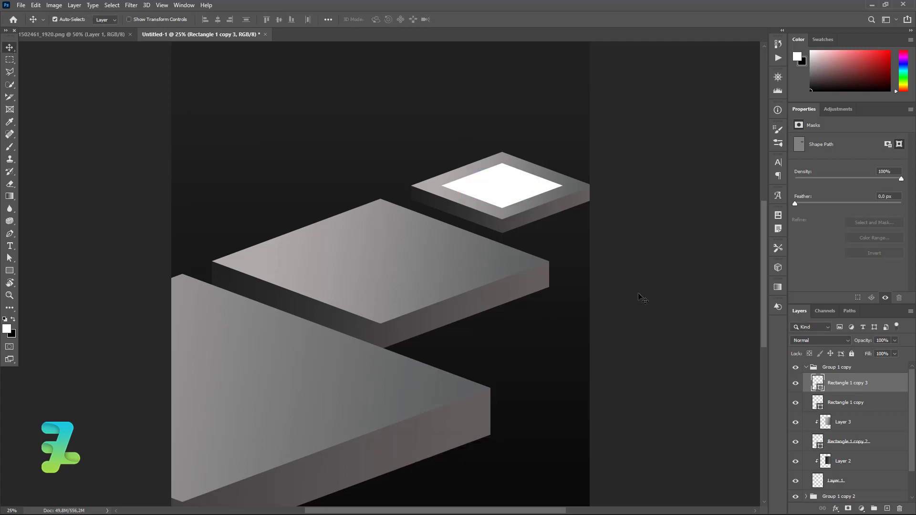
Step: Change the inner diamond's fill on the smallest block to black, #000000
double_click(817, 382)
type("000000")
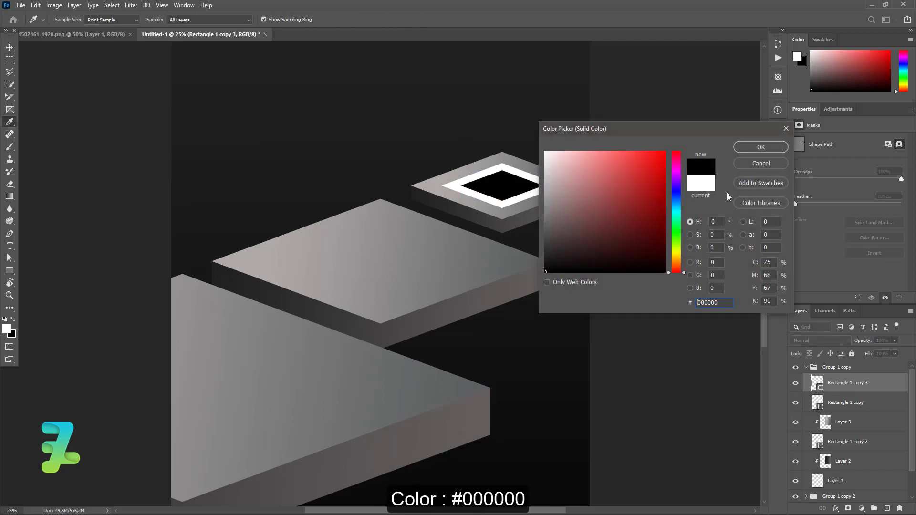
left_click(758, 152)
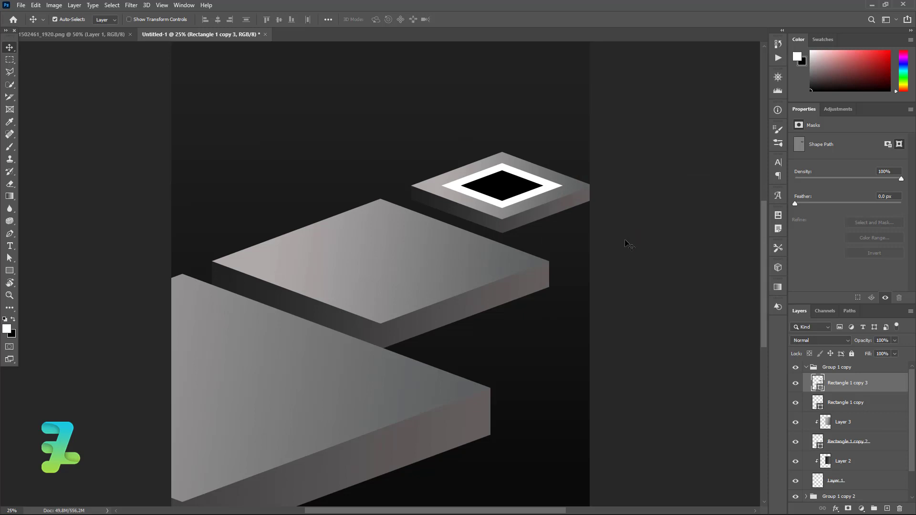
Step: Add a new layer directly above the white diamond on the smallest block and clip it to that diamond
scroll(639, 263, "up", 5)
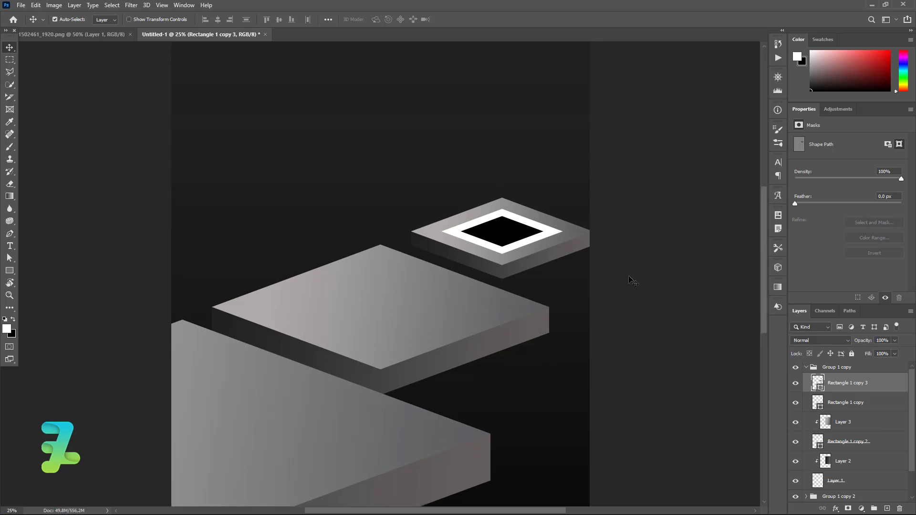
scroll(696, 300, "up", 1)
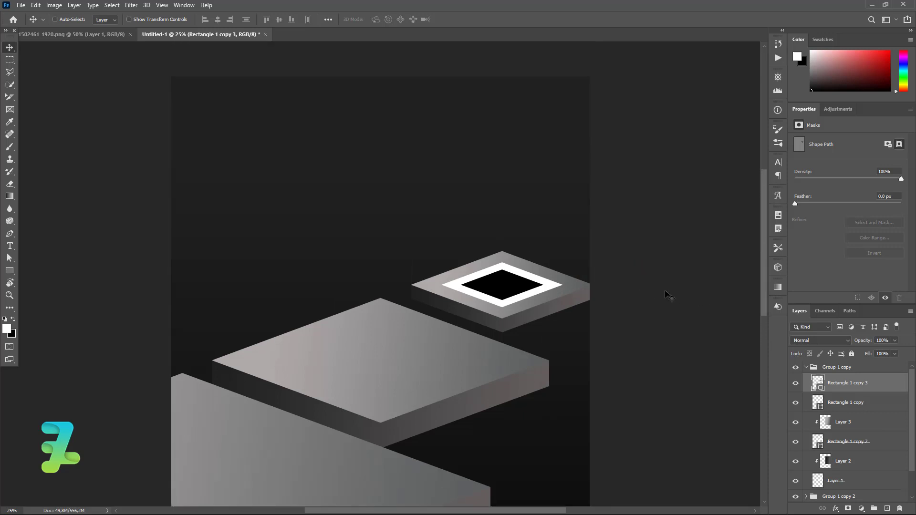
key("ctrl+equal")
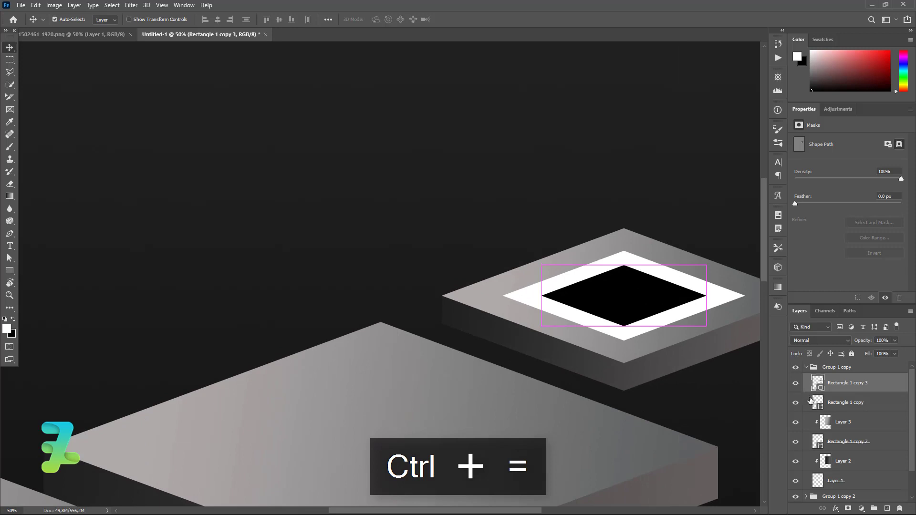
left_click(810, 402)
left_click(887, 508)
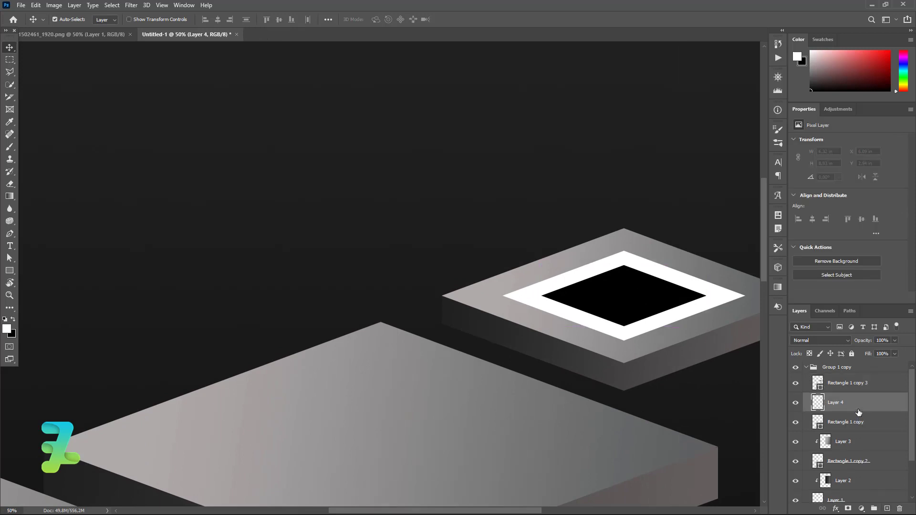
right_click(857, 406)
left_click(817, 186)
Step: Outline the upper-right band between the white and black diamonds as a Polygonal Lasso selection, slightly overlapping the black diamond and the block's surface
left_click_drag(499, 511, 581, 510)
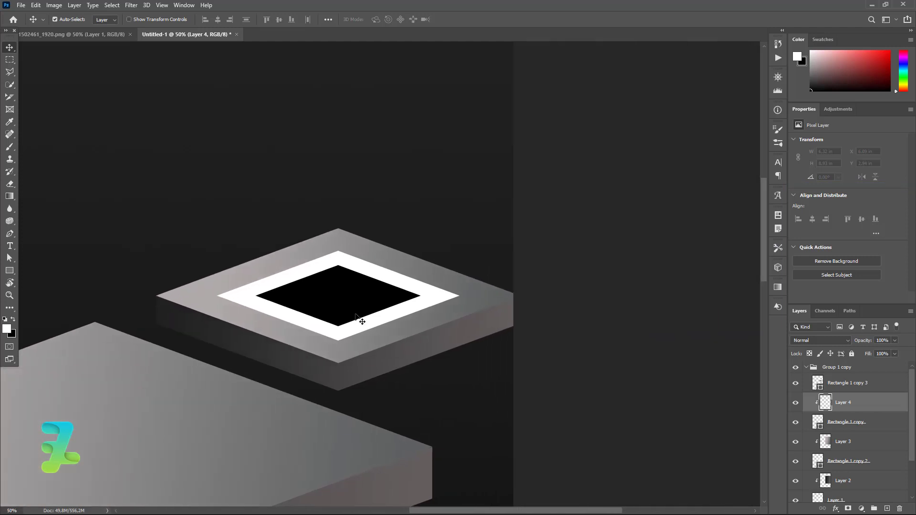
key("ctrl+equal")
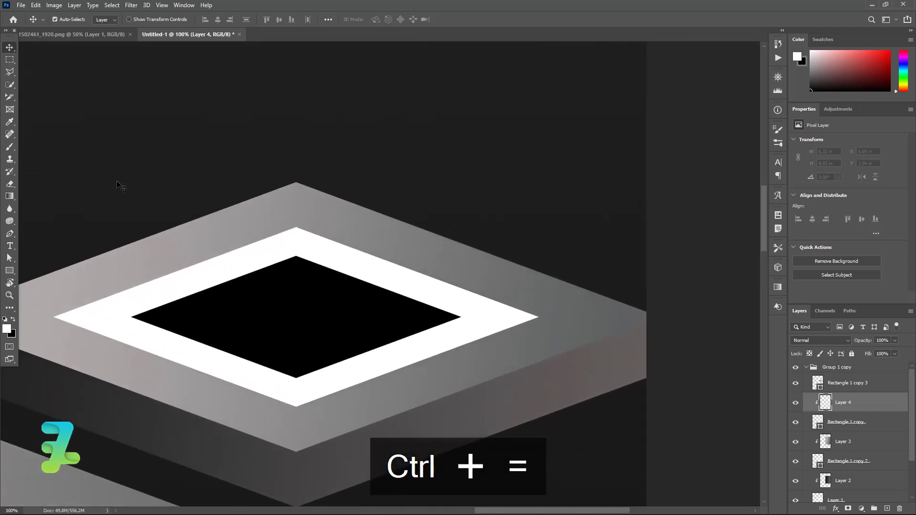
left_click(5, 72)
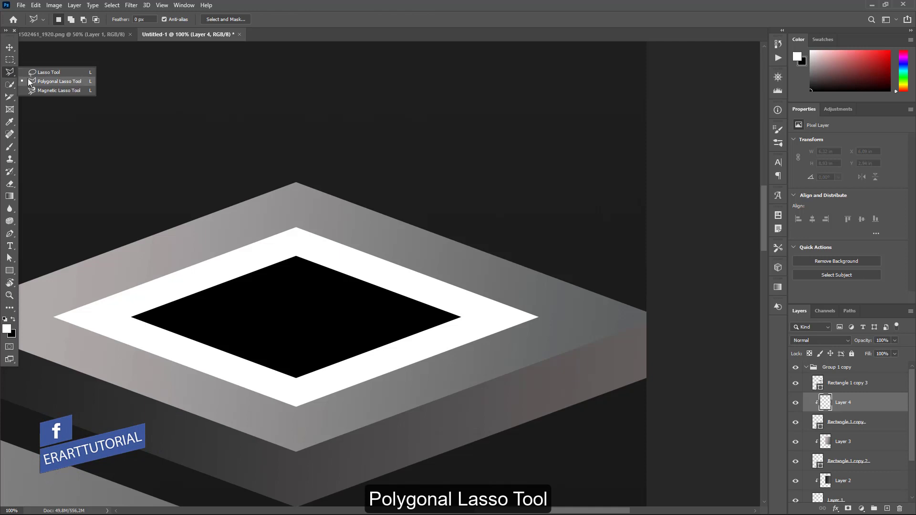
left_click(57, 81)
key("ctrl+equal")
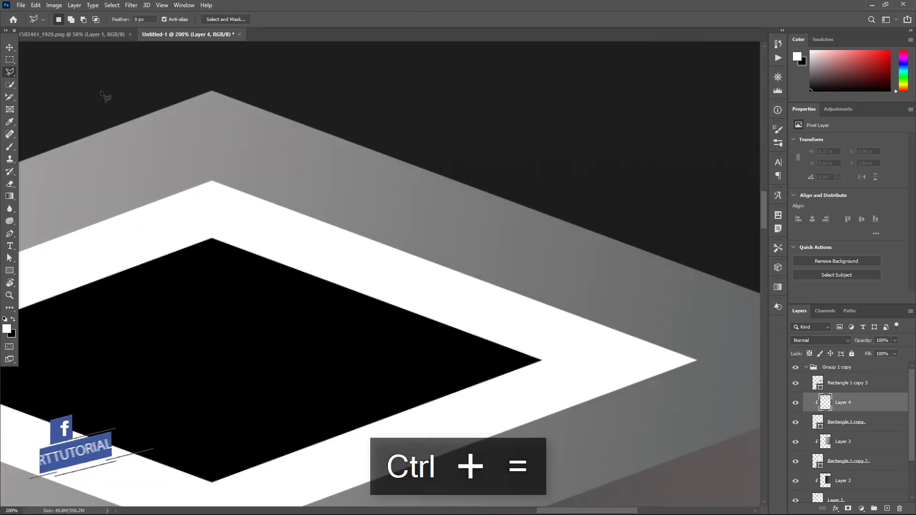
left_click(210, 180)
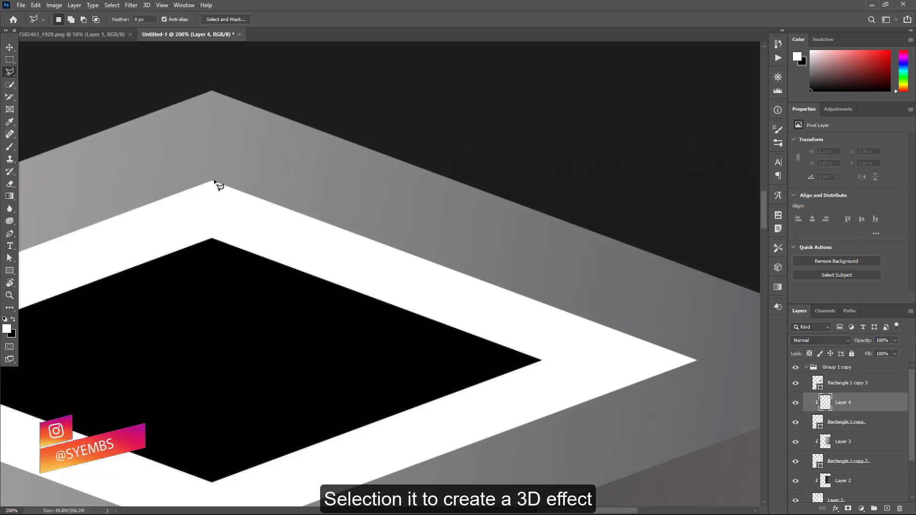
left_click(211, 247)
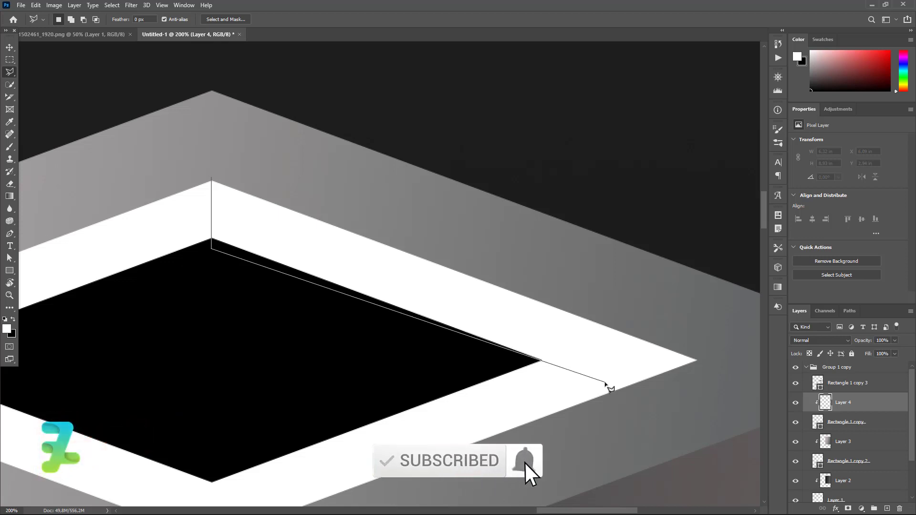
left_click(631, 390)
left_click(710, 362)
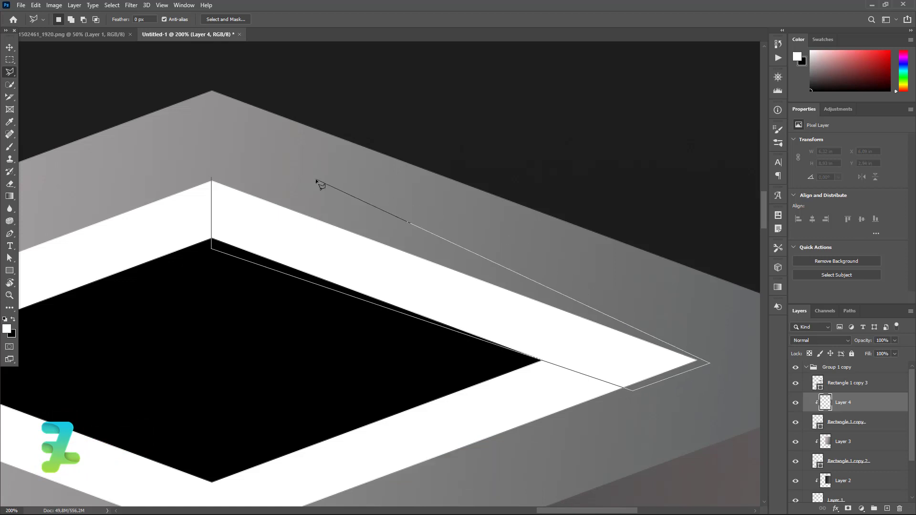
left_click(211, 178)
Step: Set up the Gradient tool with a custom gradient running from #2d2e2e to #5a5858
left_click(9, 196)
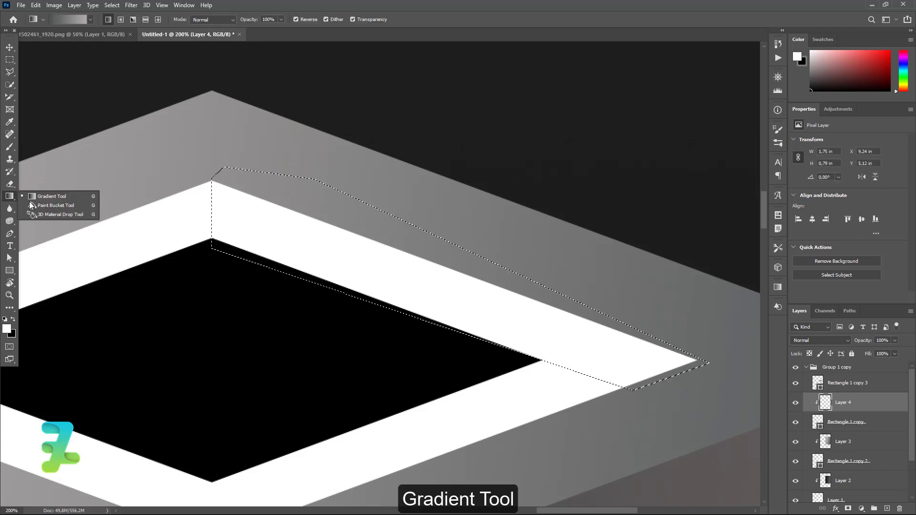
left_click(48, 196)
left_click(70, 19)
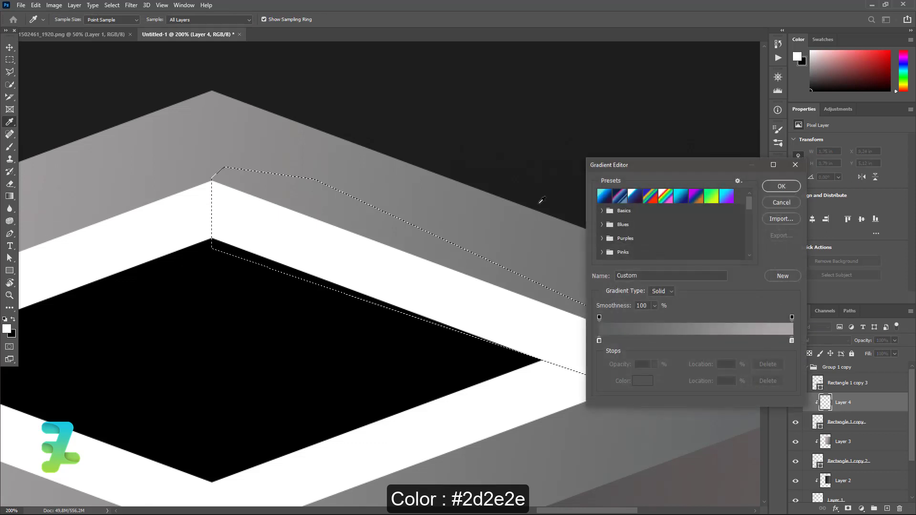
double_click(599, 340)
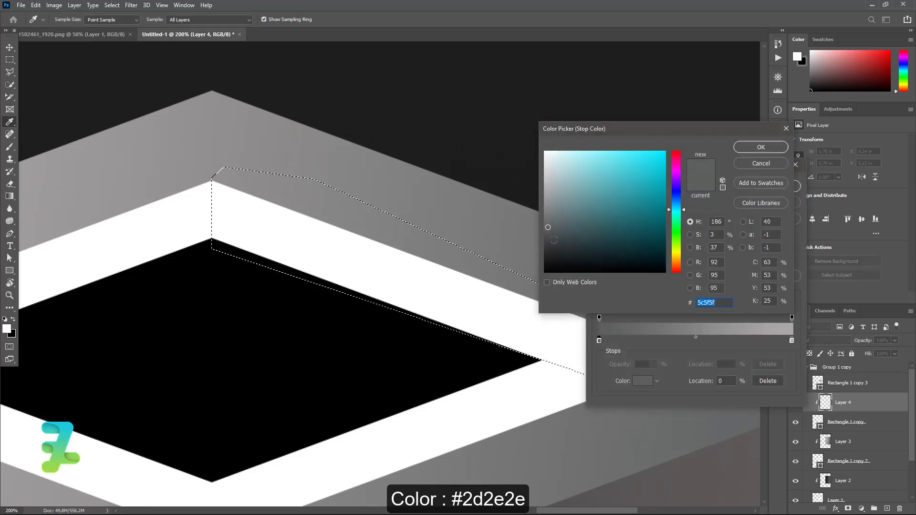
type("2e3030")
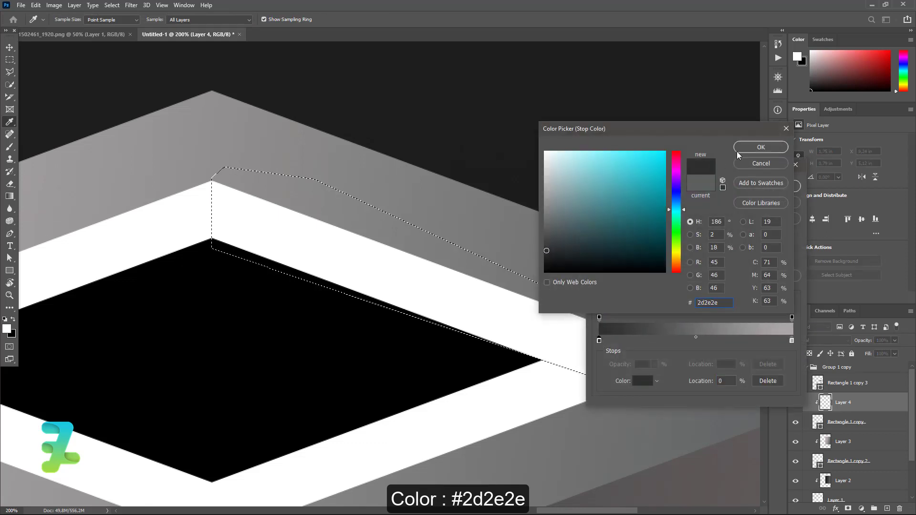
left_click(760, 147)
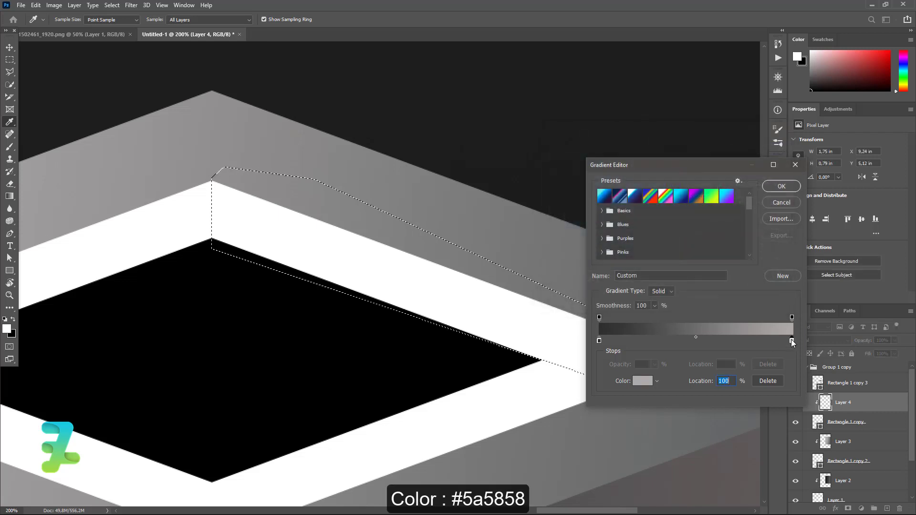
double_click(790, 340)
type("5a5858")
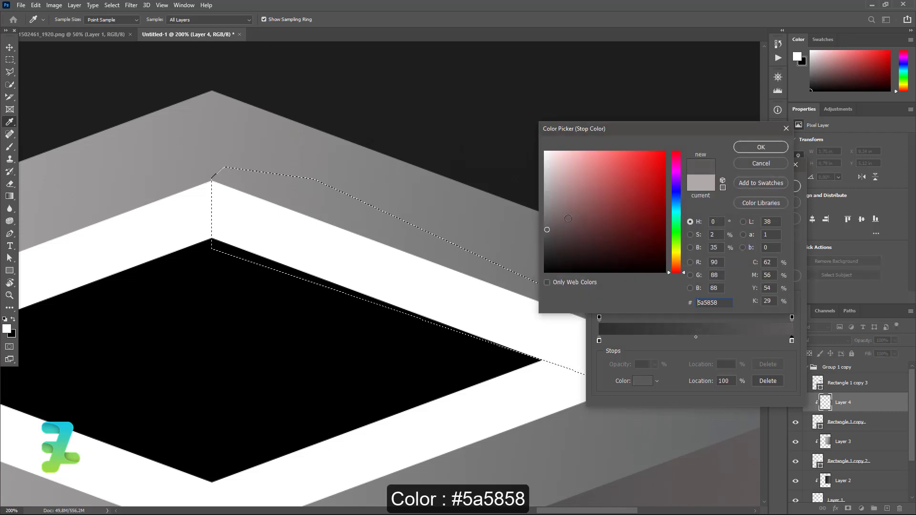
left_click(759, 148)
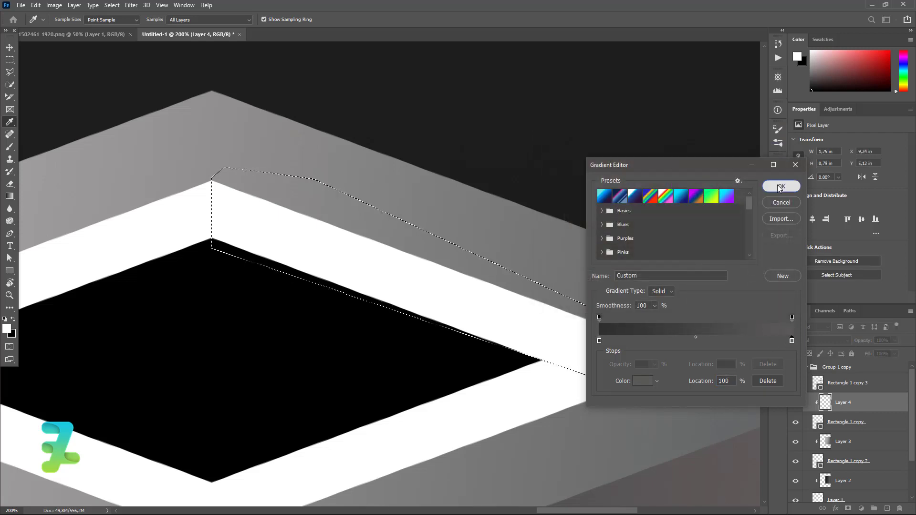
left_click(778, 186)
Step: Fill the selected upper-right band with a near-vertical gradient, lighter at the top and darker below, and clear the selection
left_click_drag(368, 219, 381, 315)
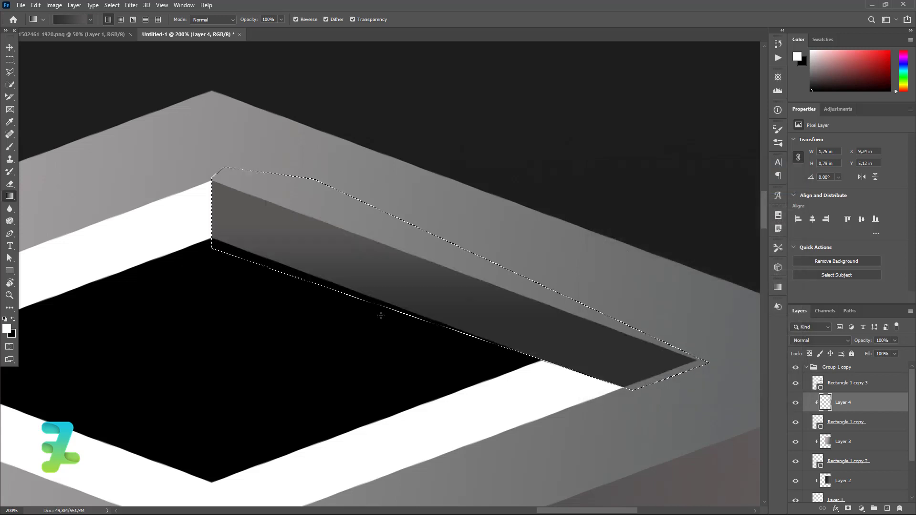
key("ctrl+minus")
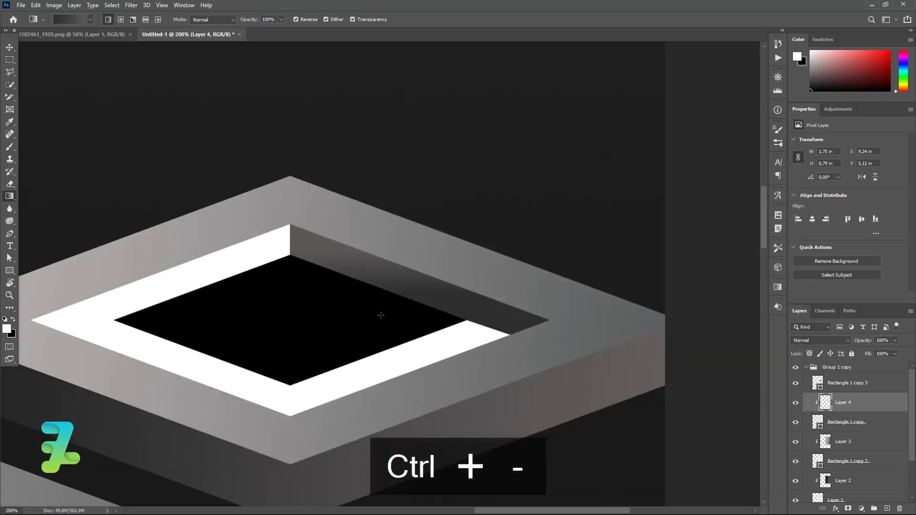
key("ctrl+equal")
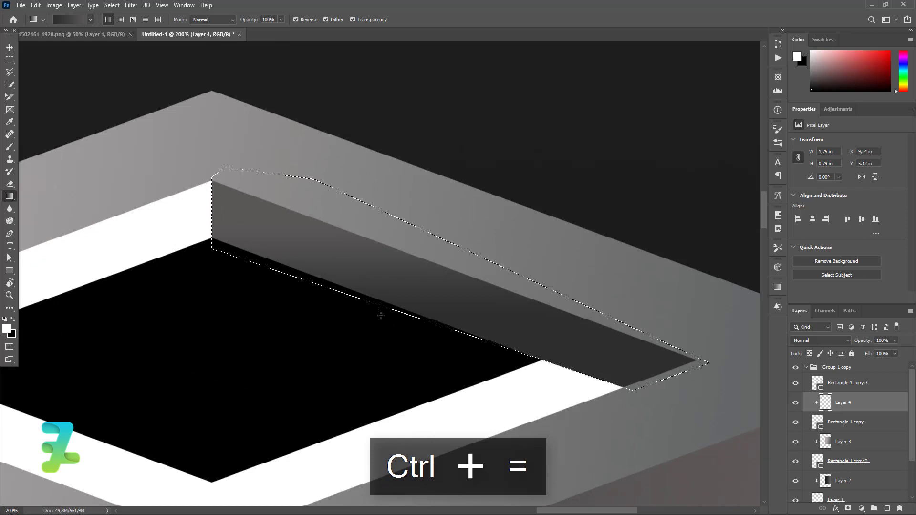
key("ctrl+d")
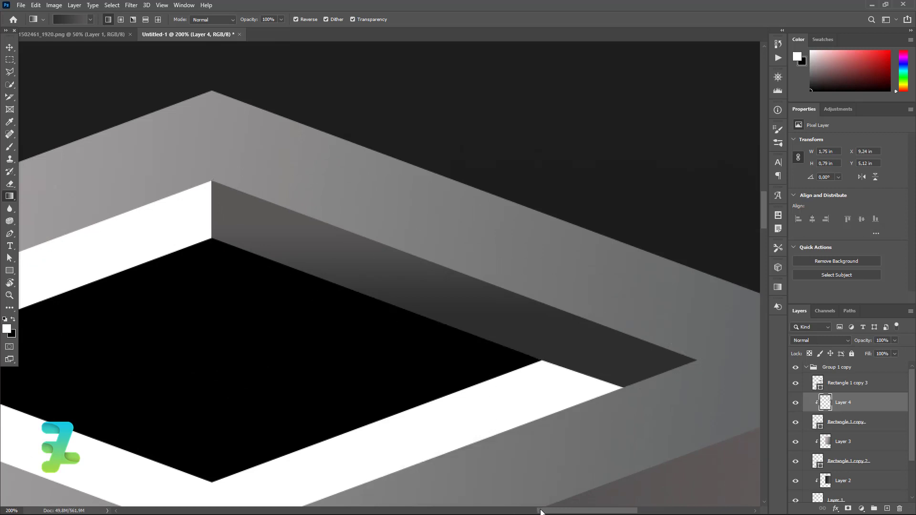
Step: Add a new layer above Layer 4 and clip it to the white diamond as well
left_click_drag(542, 511, 499, 511)
scroll(546, 366, "down", 2)
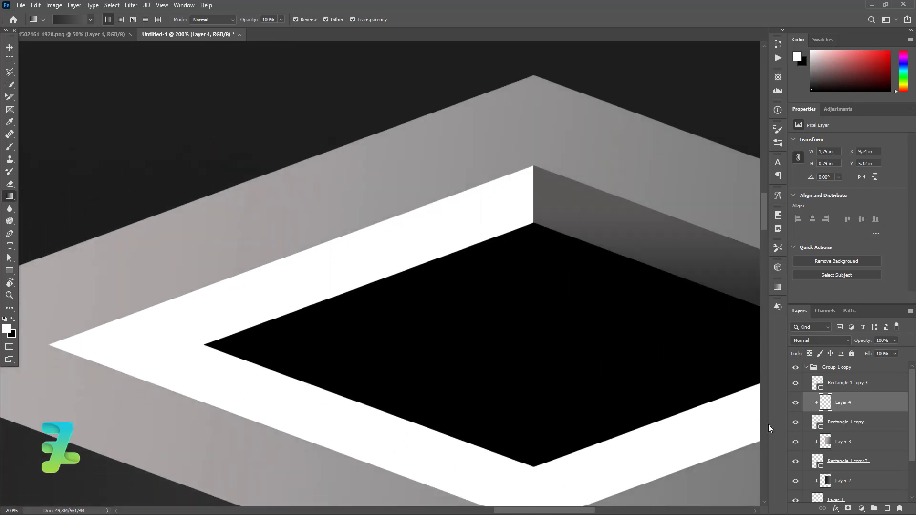
left_click(795, 423)
left_click(795, 423)
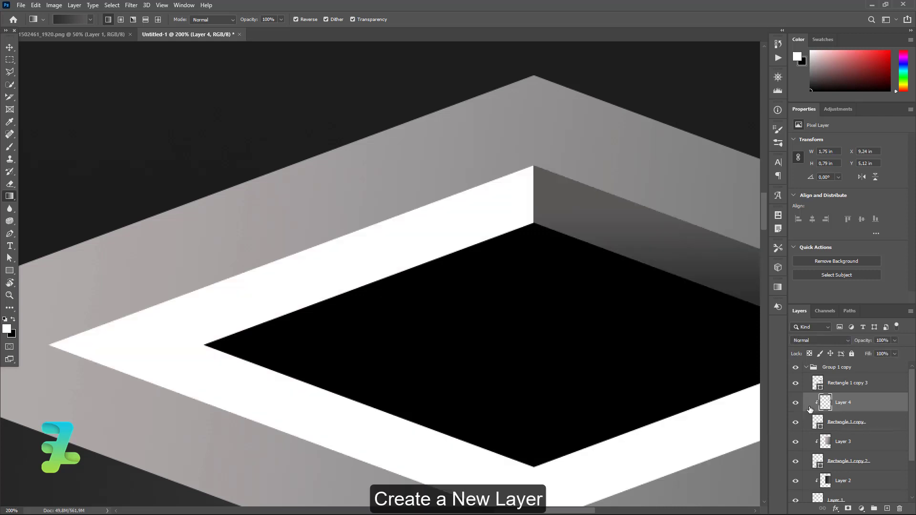
left_click(887, 510)
right_click(835, 401)
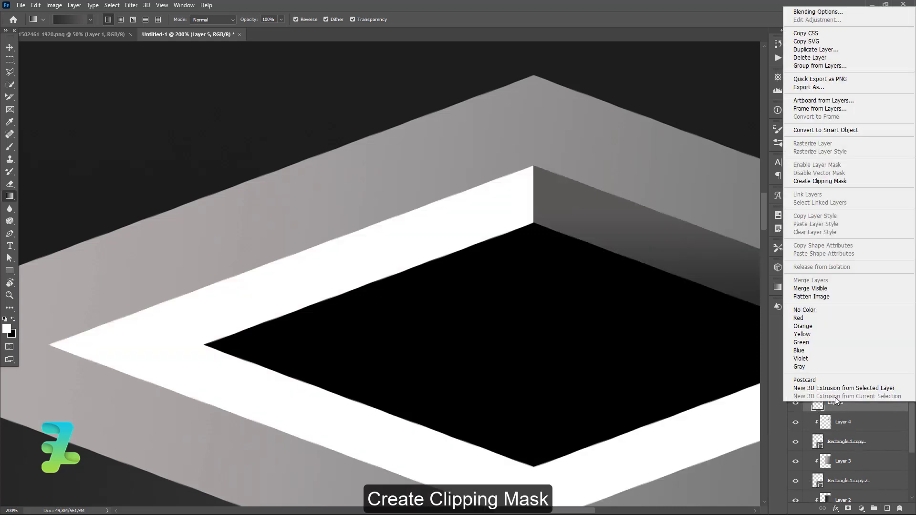
left_click(806, 182)
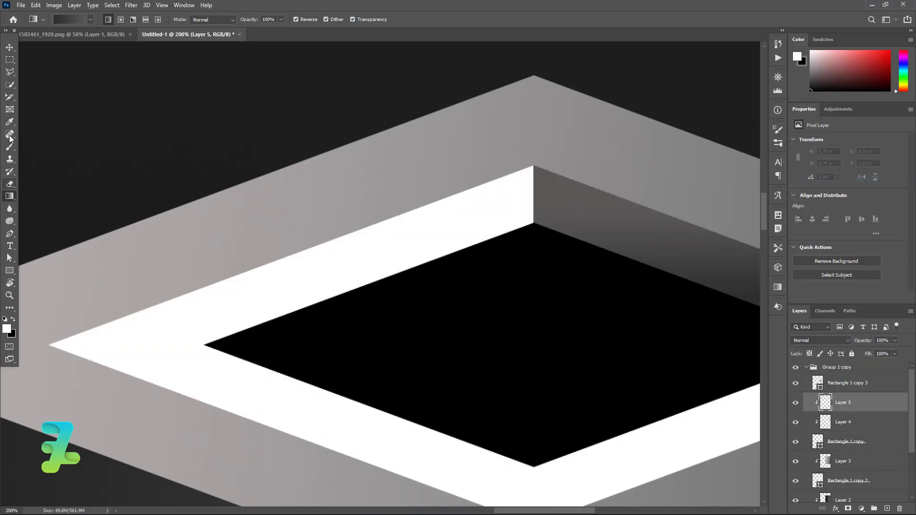
Step: Outline the upper-left band between the white and black diamonds as a Polygonal Lasso selection, from the back corner past the left corner
left_click(9, 73)
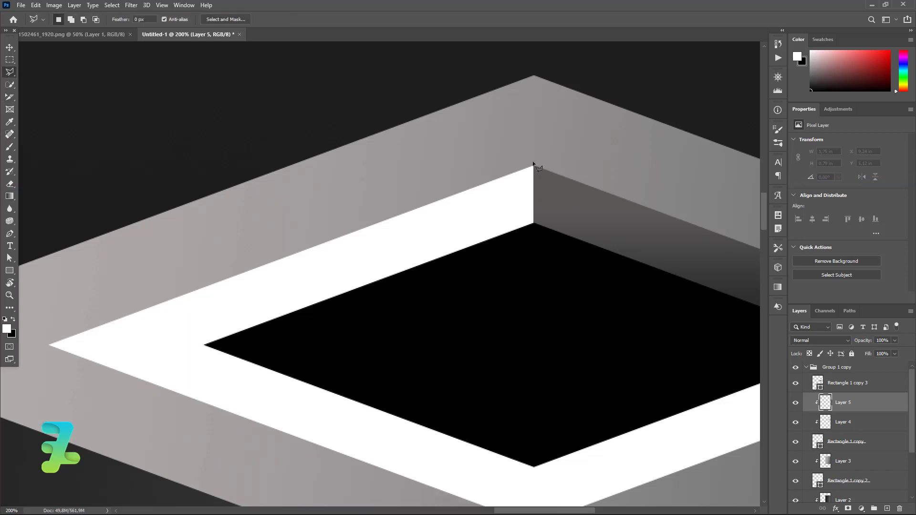
left_click(533, 225)
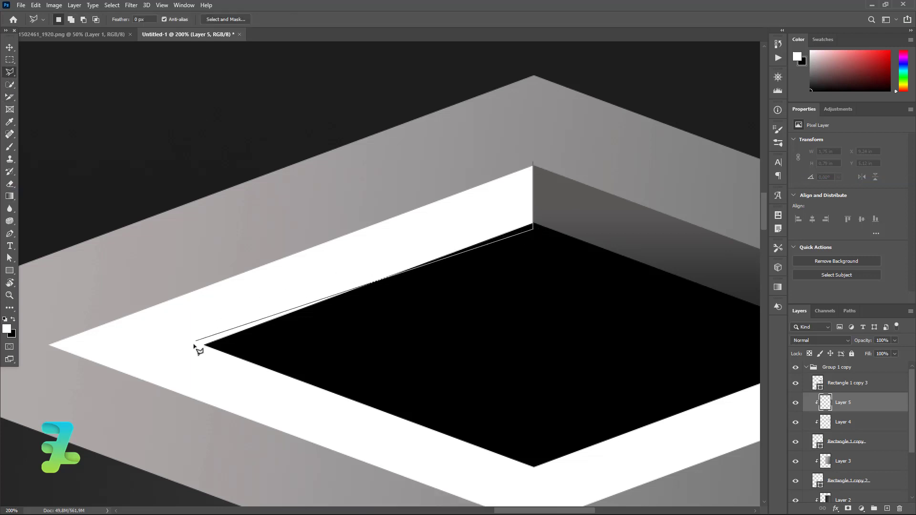
left_click(205, 344)
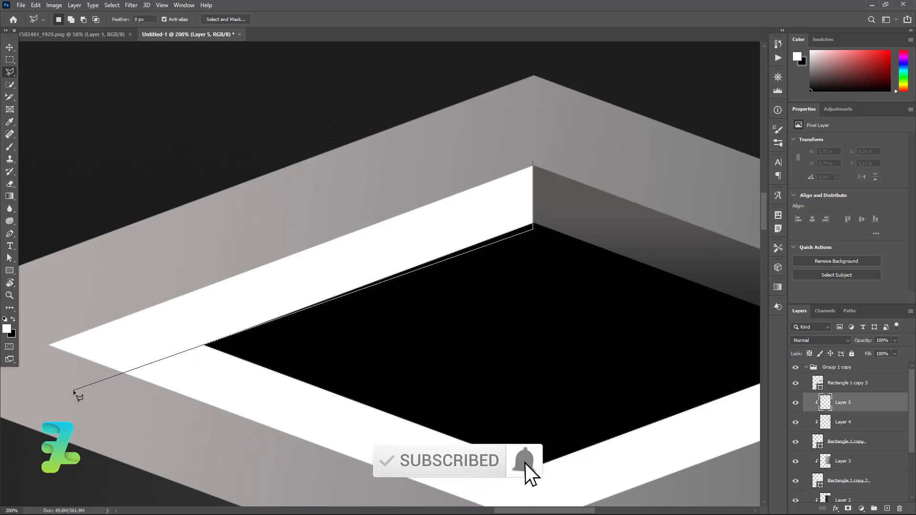
left_click(73, 390)
left_click(35, 336)
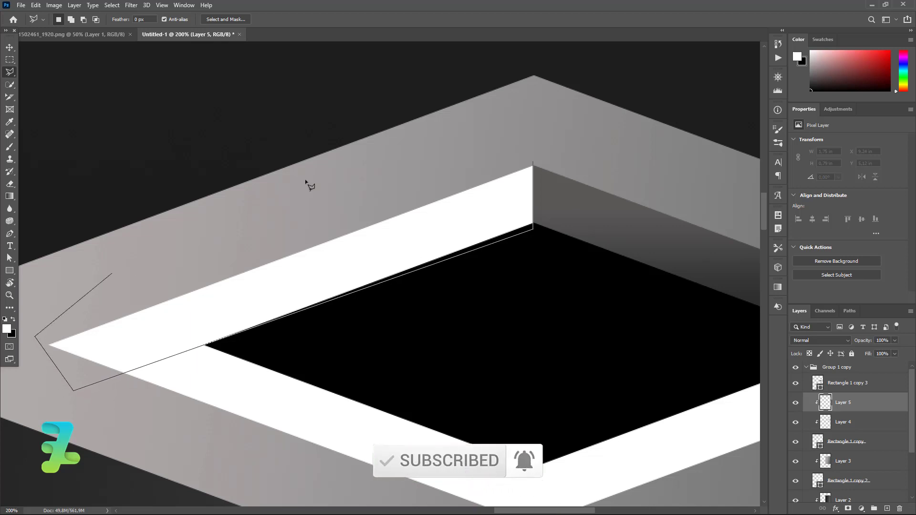
left_click(503, 153)
left_click(533, 164)
Step: Fill the selected upper-left band with the same gradient, lighter at the back corner and darker toward the left, and clear the selection
key("g")
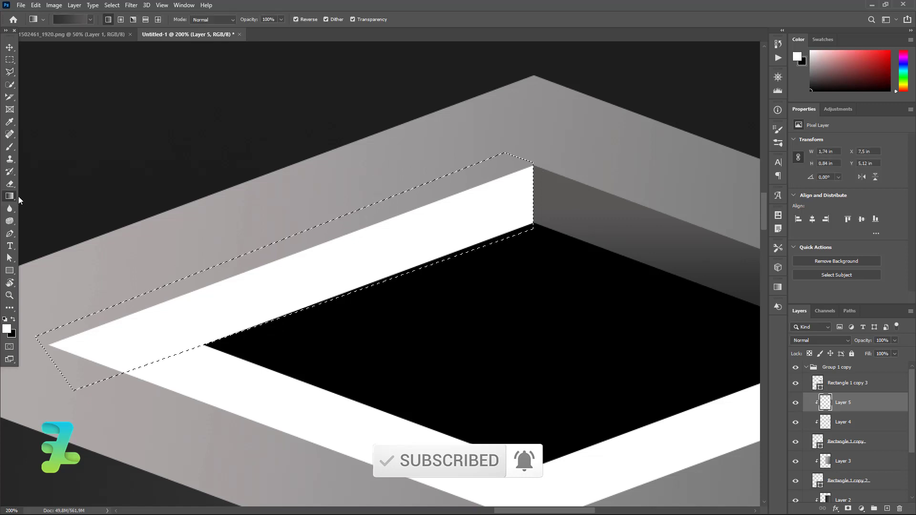
left_click_drag(471, 213, 301, 300)
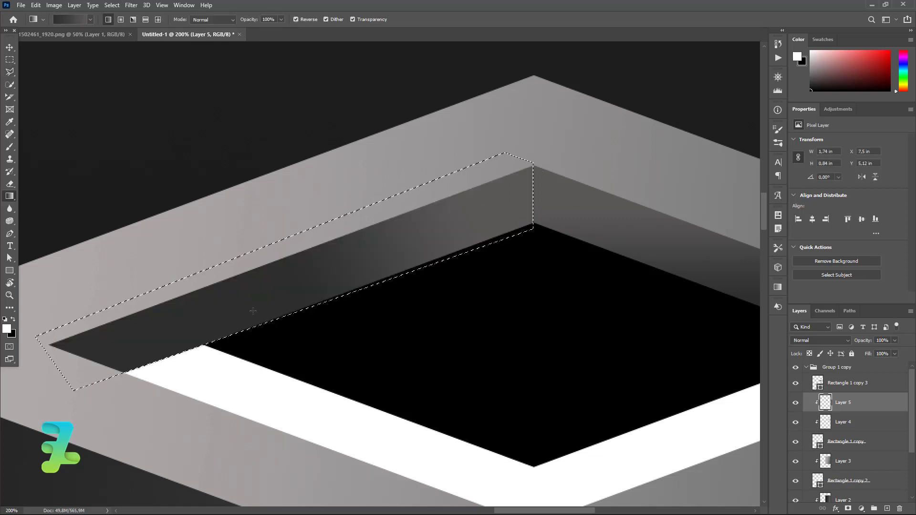
key("ctrl+d")
key("ctrl+minus")
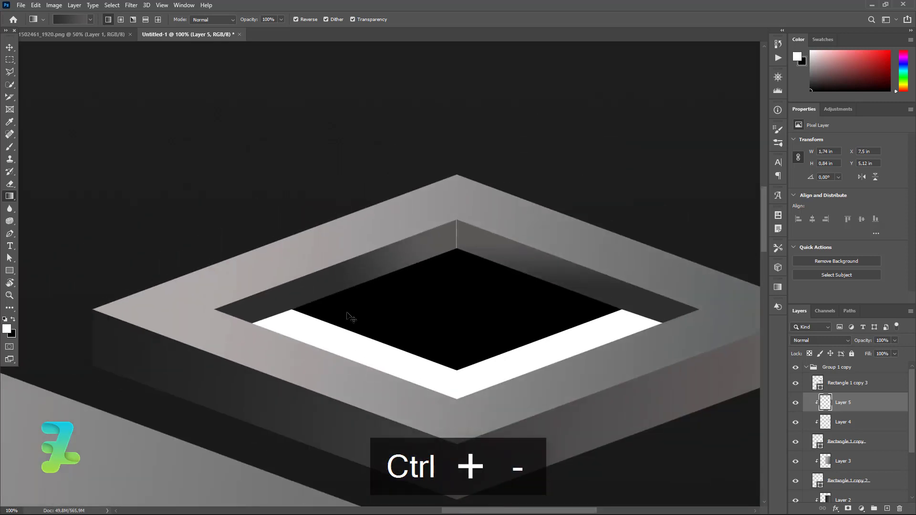
Step: Nudge the upper-left inner wall on Layer 5 to the right to close the thin gap at the back corner
key("ctrl+equal")
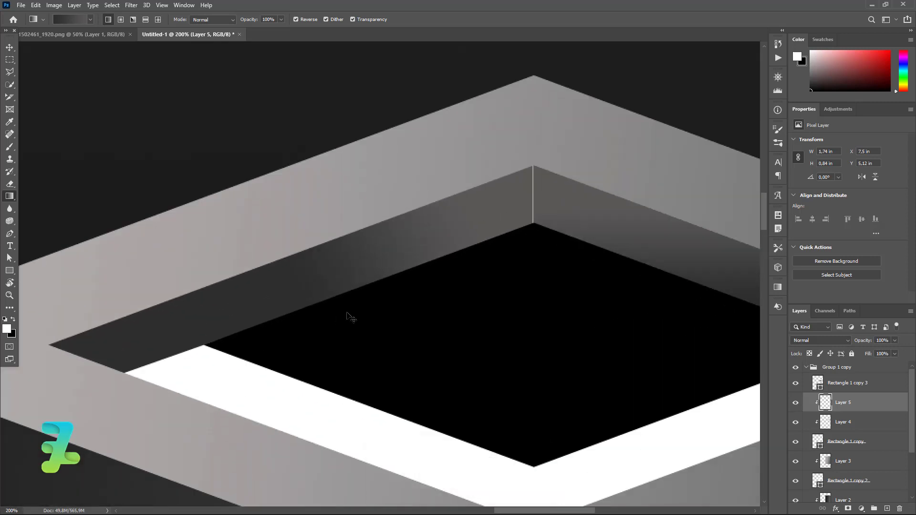
key("Right")
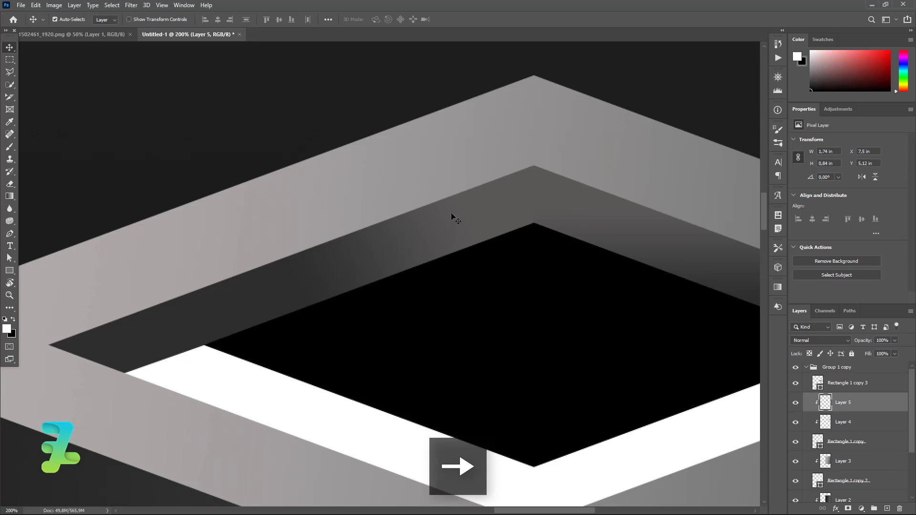
scroll(438, 292, "down", 2)
scroll(462, 315, "down", 2)
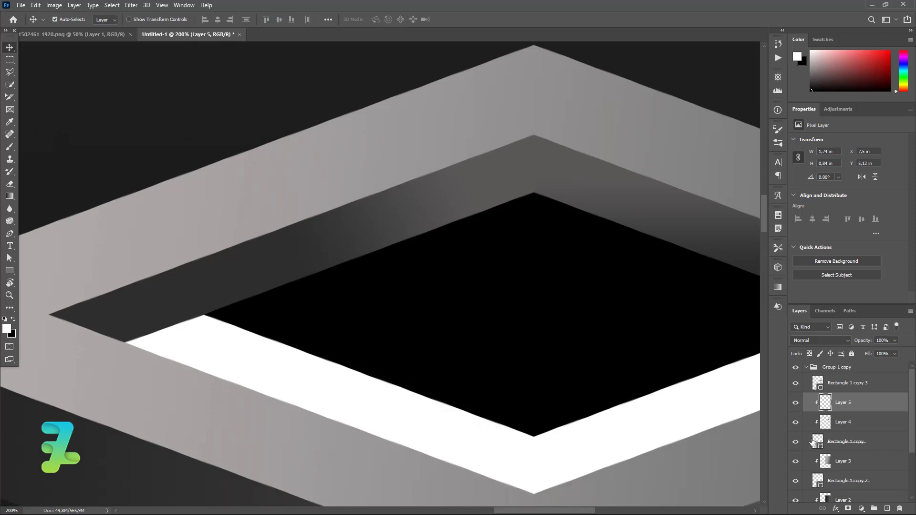
Step: With the Rectangle 1 copy layer active, outline the white V-shaped band along the hole's front edges as a Polygonal Lasso selection
left_click(819, 442)
scroll(429, 238, "down", 2)
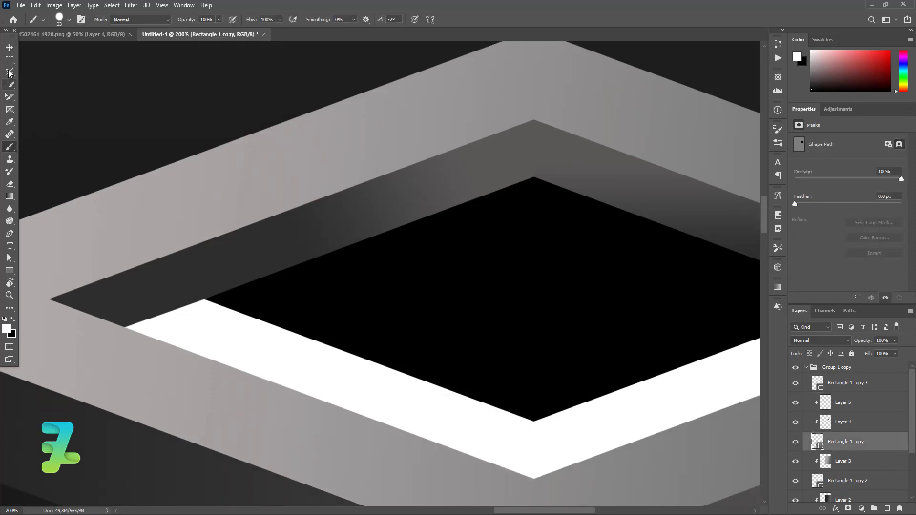
left_click(10, 72)
left_click(47, 82)
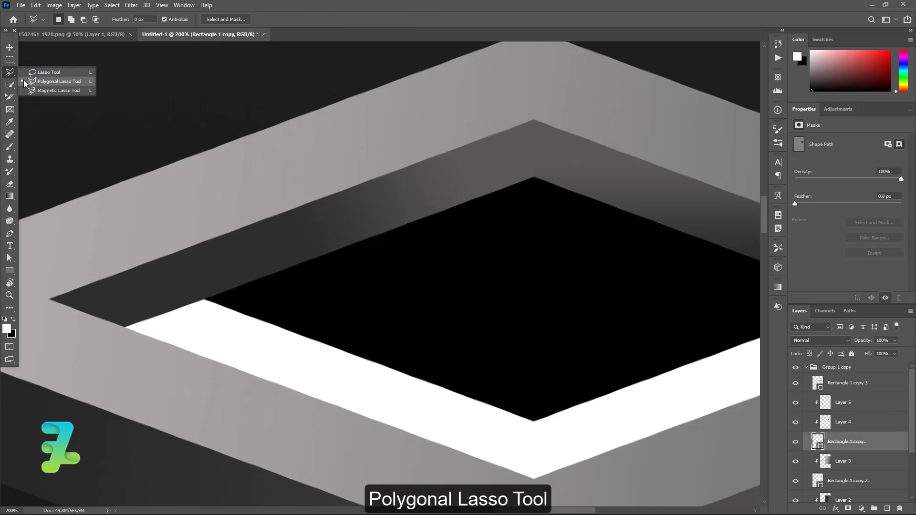
left_click(207, 297)
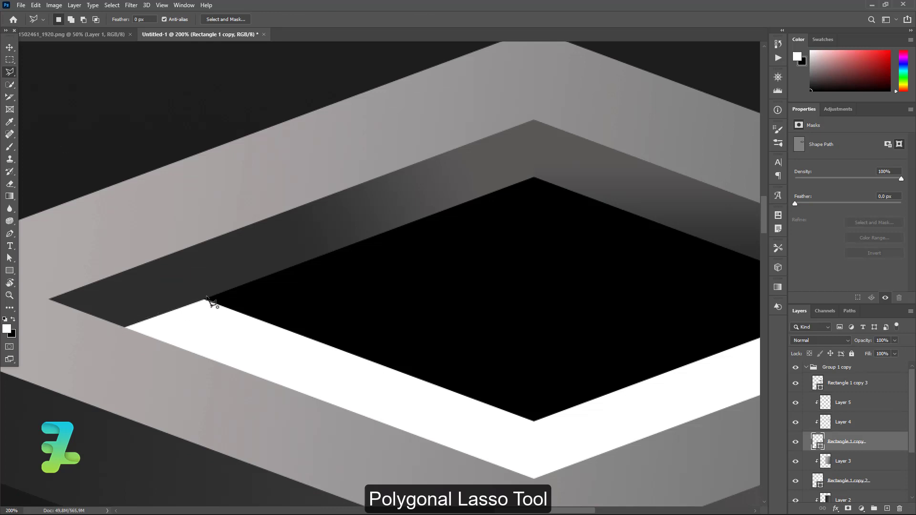
left_click(100, 336)
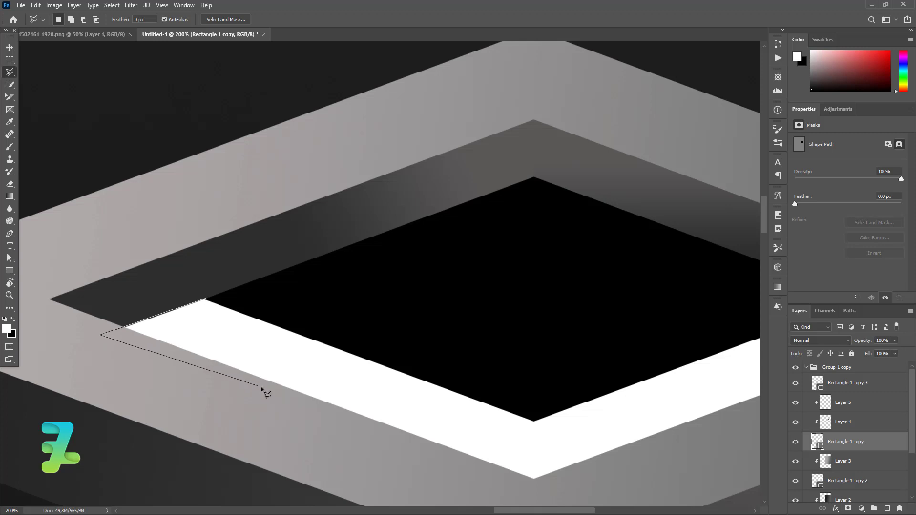
left_click(540, 496)
scroll(544, 501, "right", 5)
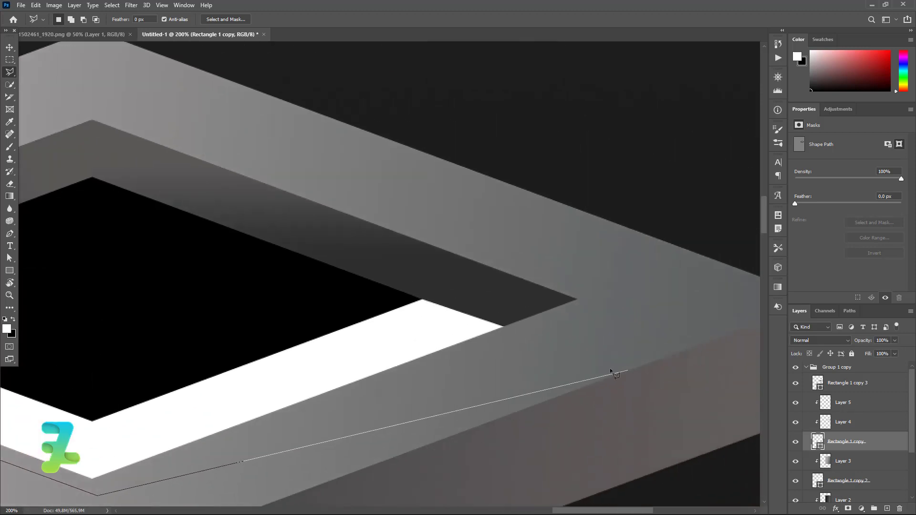
left_click(502, 327)
left_click(420, 299)
left_click(412, 295)
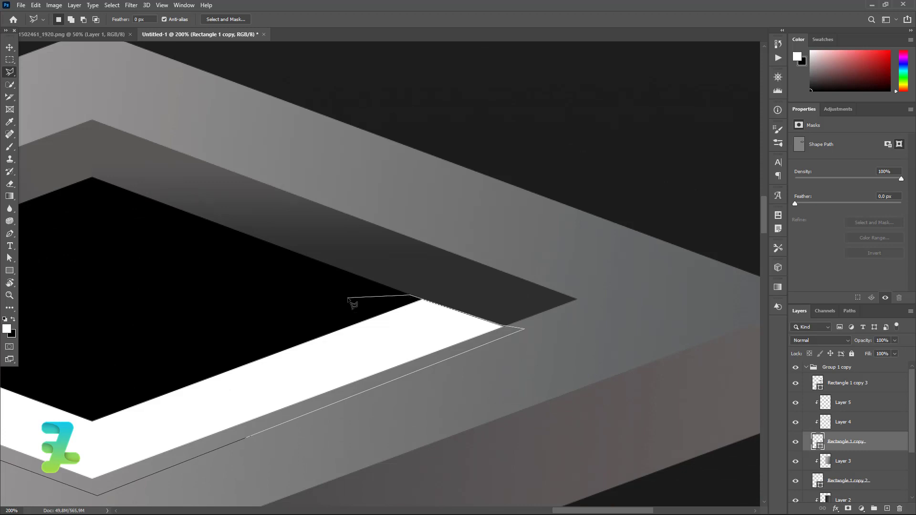
scroll(190, 301, "left", 3)
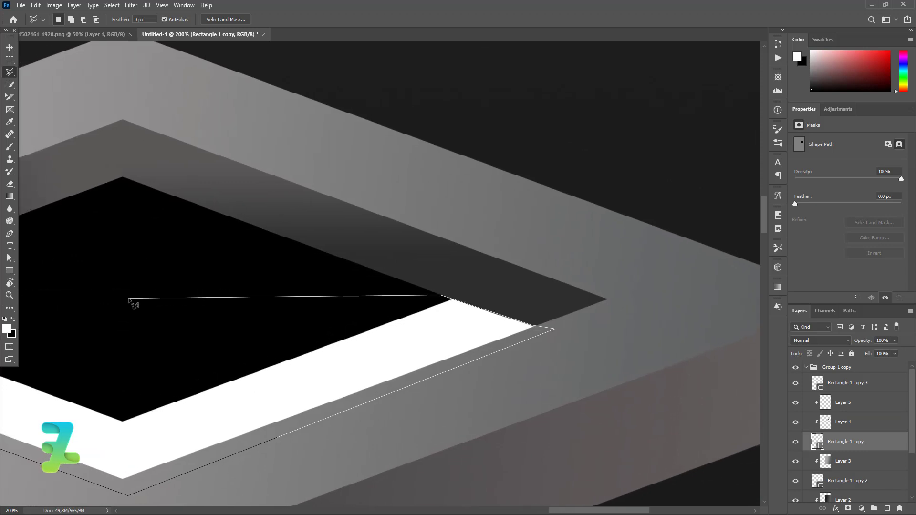
key("ctrl+minus")
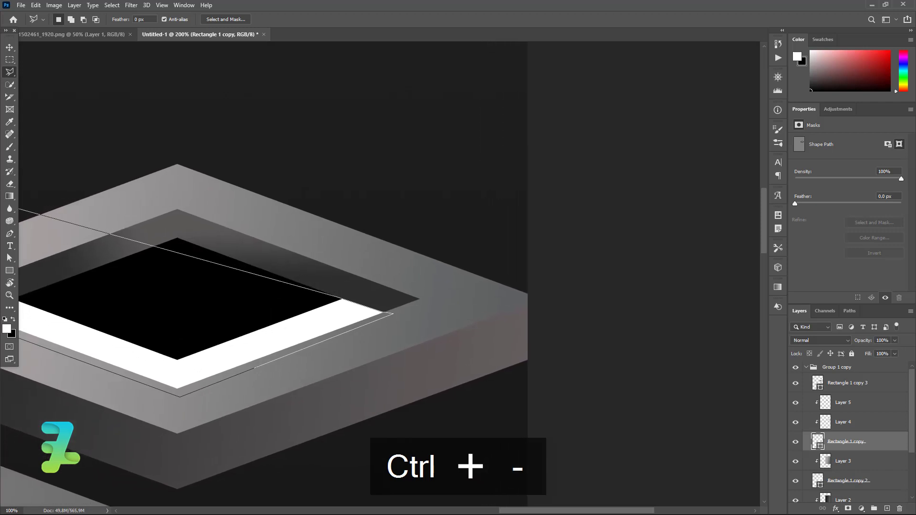
left_click(37, 304)
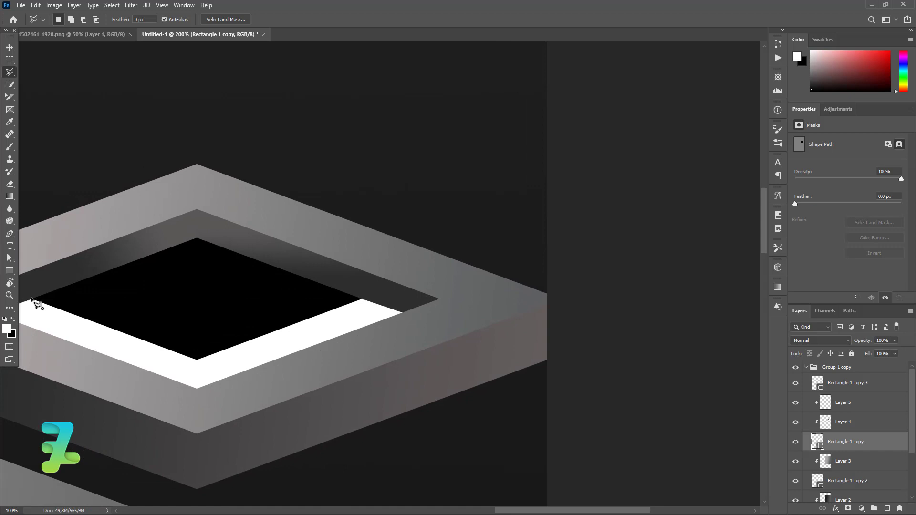
Step: Add a layer mask to Rectangle 1 copy from the selection and invert it to hide the white front band
left_click(847, 509)
key("ctrl+i")
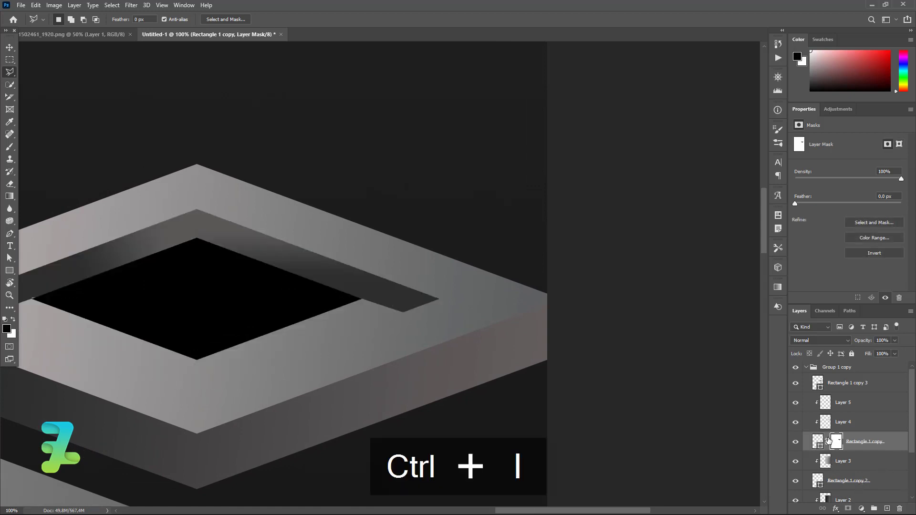
scroll(177, 324, "down", 1)
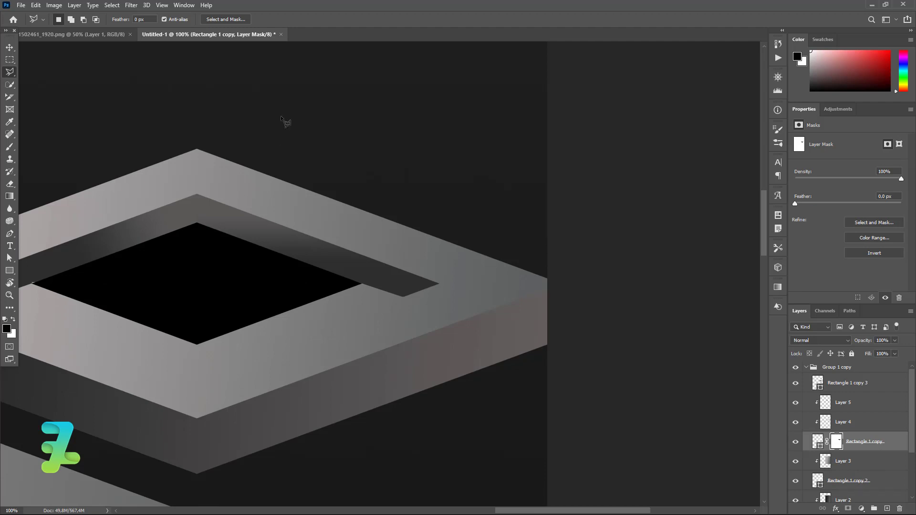
scroll(206, 310, "up", 1)
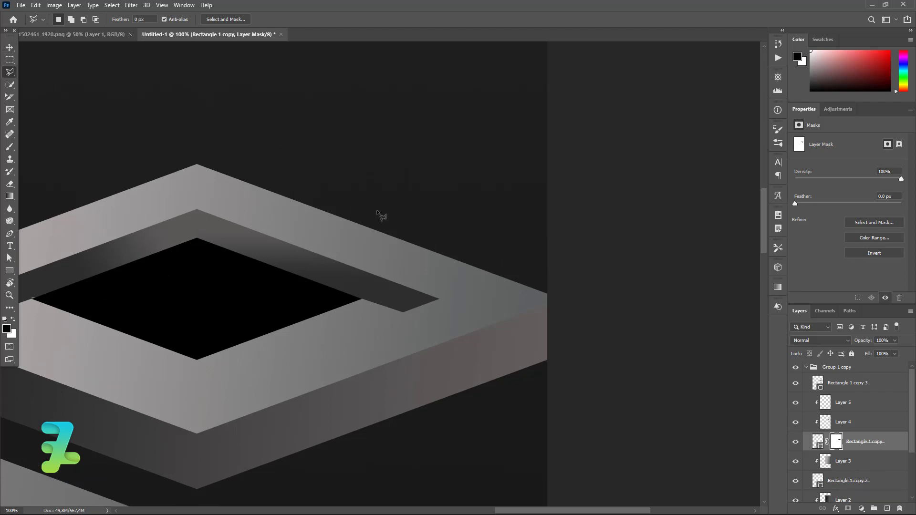
Step: Scale up the black diamond on Rectangle 1 copy 3 proportionally and shift it down until it covers the front part of the hole
left_click(9, 48)
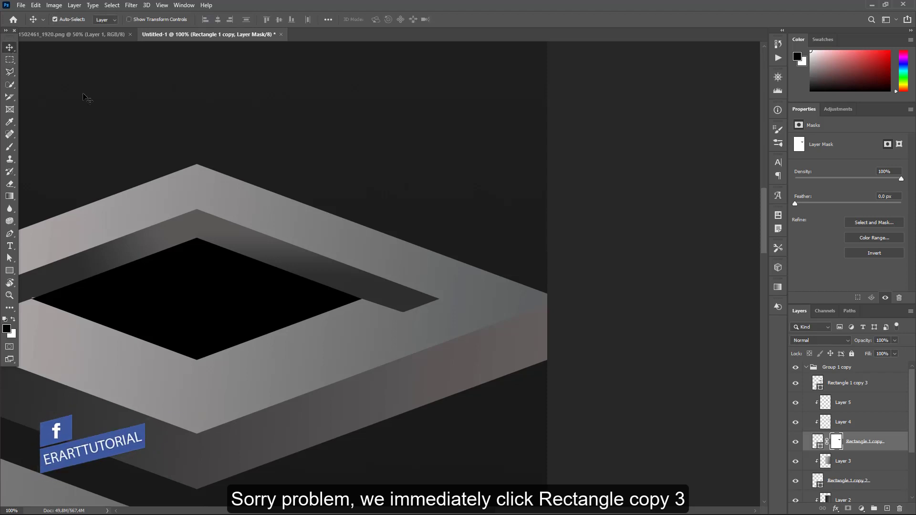
scroll(403, 252, "down", 6)
key("ctrl+t")
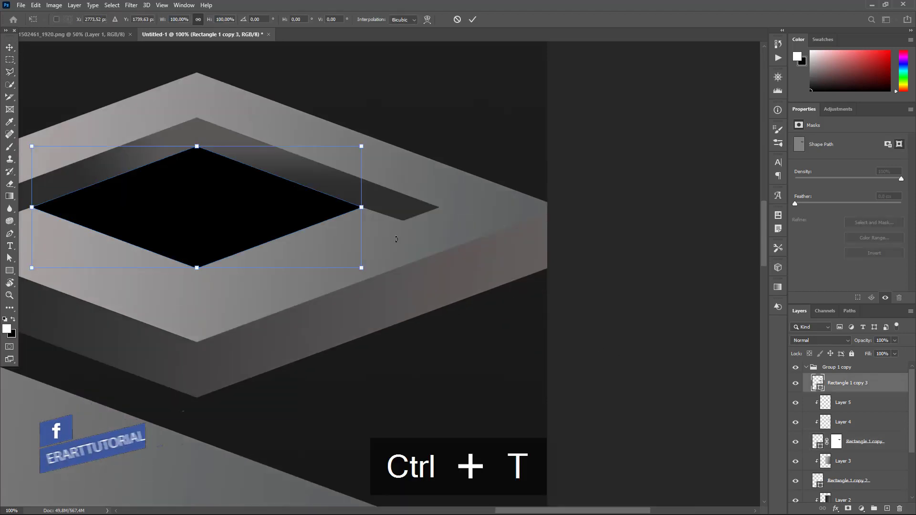
left_click_drag(362, 266, 398, 284)
key("ctrl+z")
key("ctrl+t")
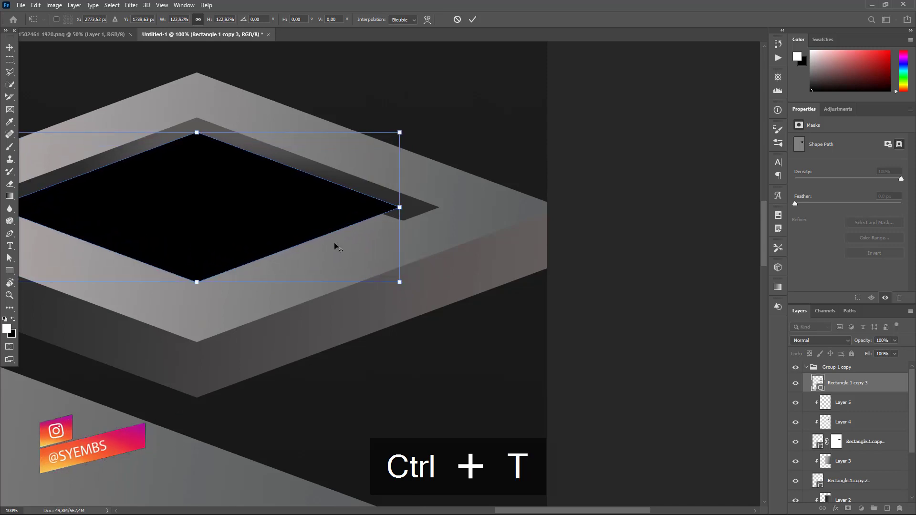
left_click_drag(262, 219, 262, 236)
left_click_drag(400, 298, 408, 301)
key("Return")
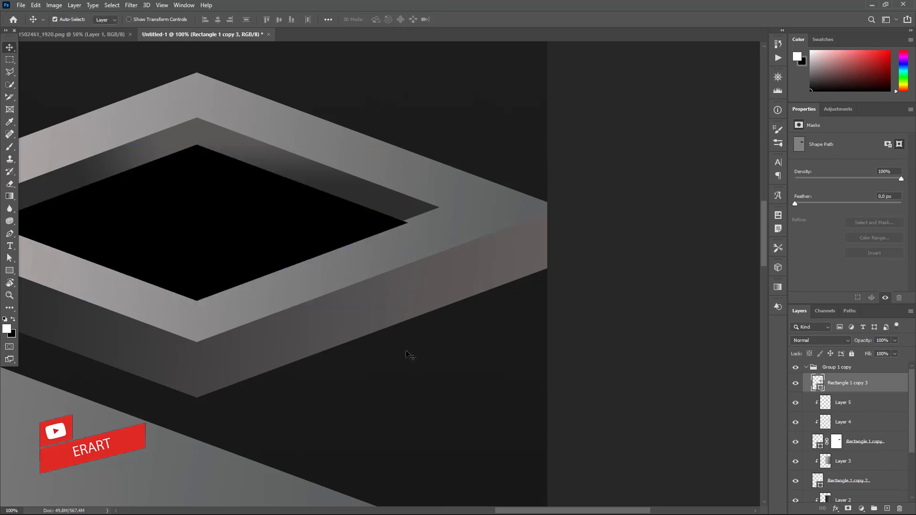
Step: Reposition the black diamond slightly higher and nudge it until it is centred between the hole's left and right corners
left_click_drag(545, 512, 505, 511)
scroll(546, 271, "up", 3)
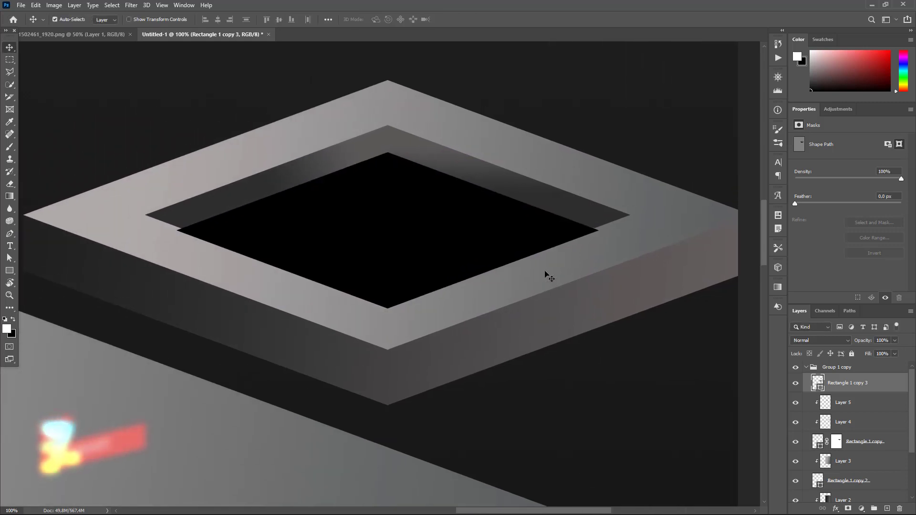
left_click_drag(440, 259, 440, 256)
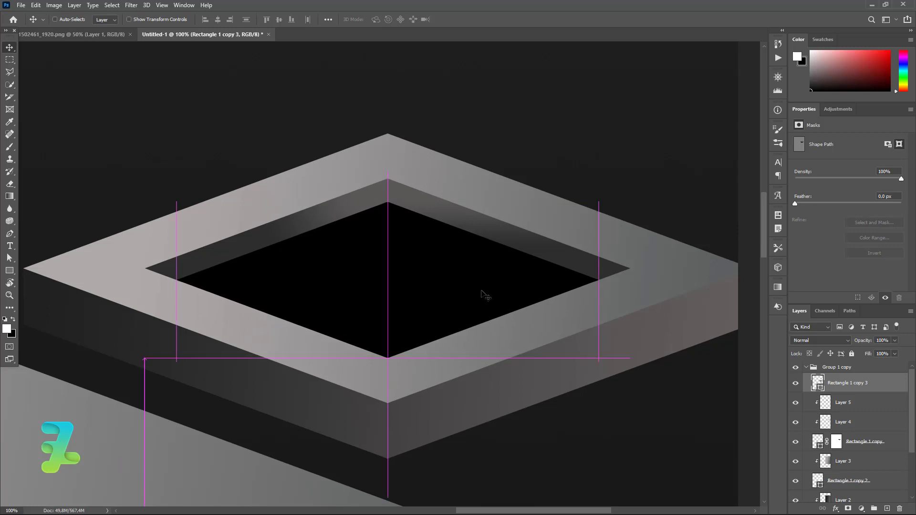
key("Right")
key("Right")
key("Down")
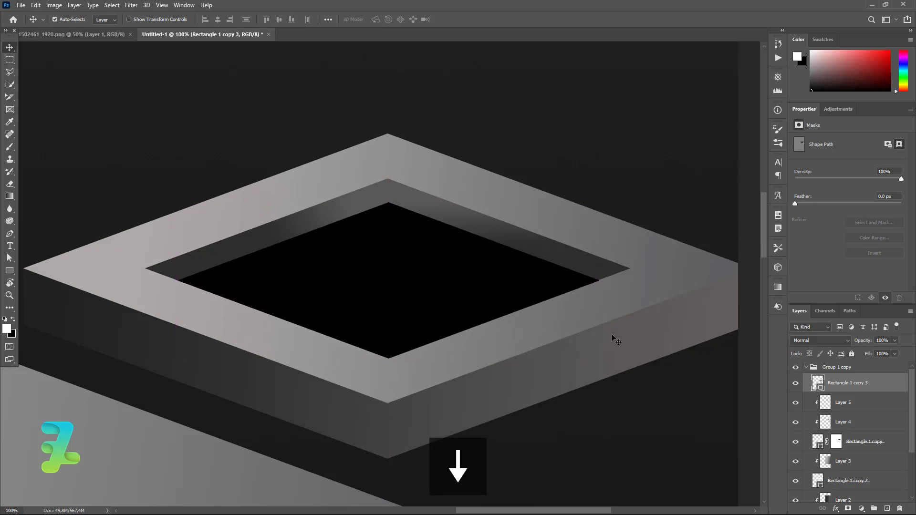
key("Up")
key("Up")
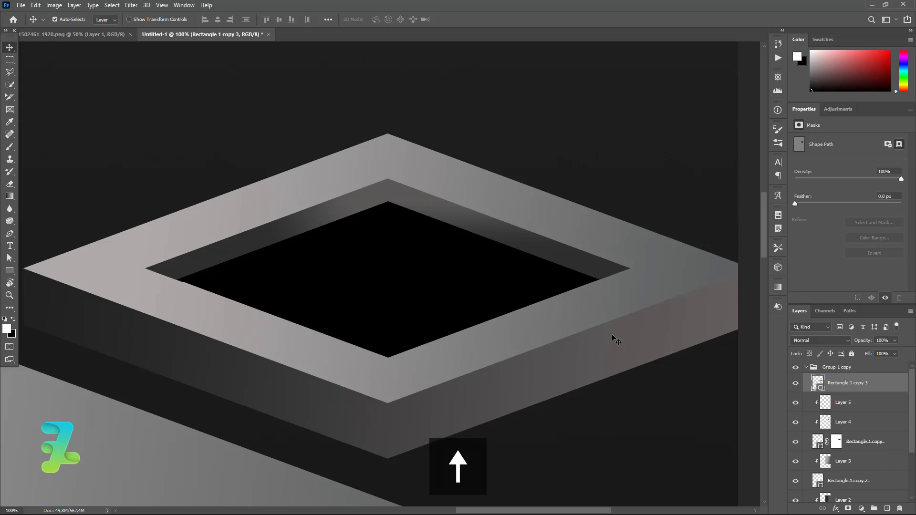
key("Left")
key("Left")
key("Left")
key("Right")
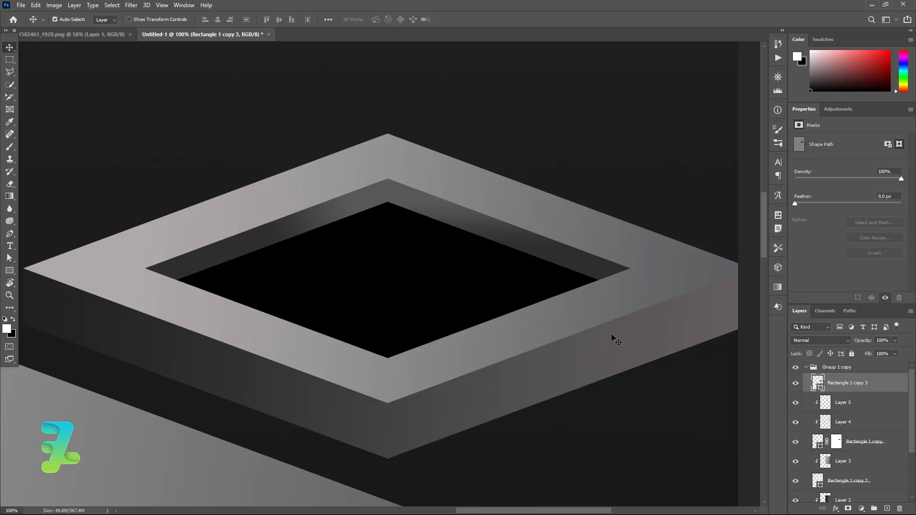
key("ctrl+equal")
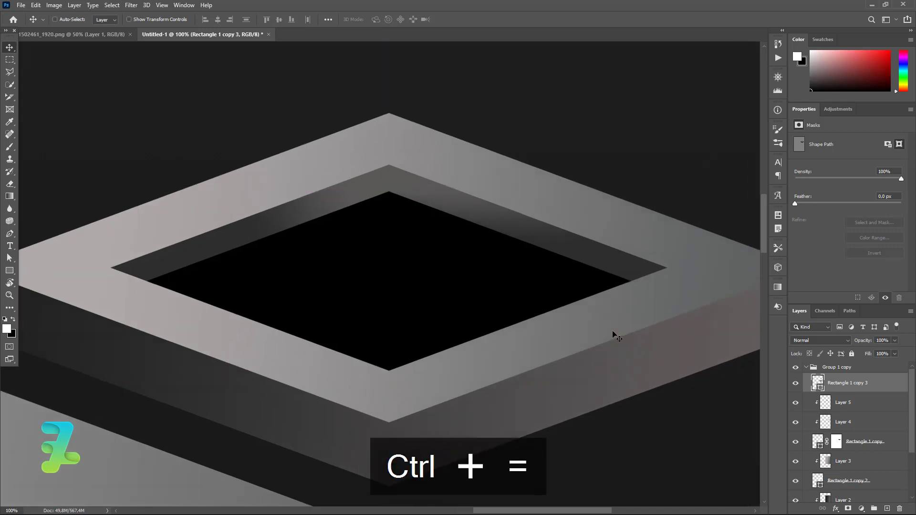
key("ctrl+minus")
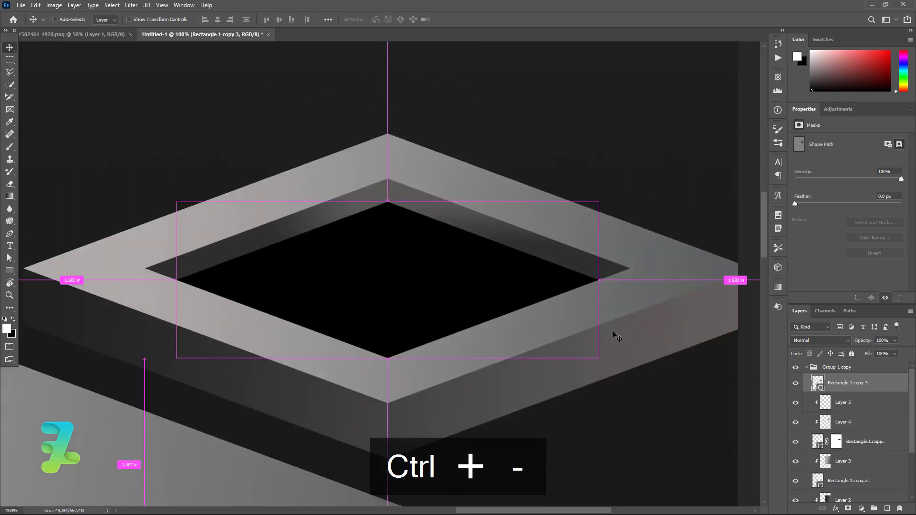
Step: Collapse the Group 1 copy layer group and examine the three blocks in the whole composition
left_click(806, 367)
key("ctrl+minus")
key("ctrl+minus")
key("ctrl+minus")
key("ctrl+minus")
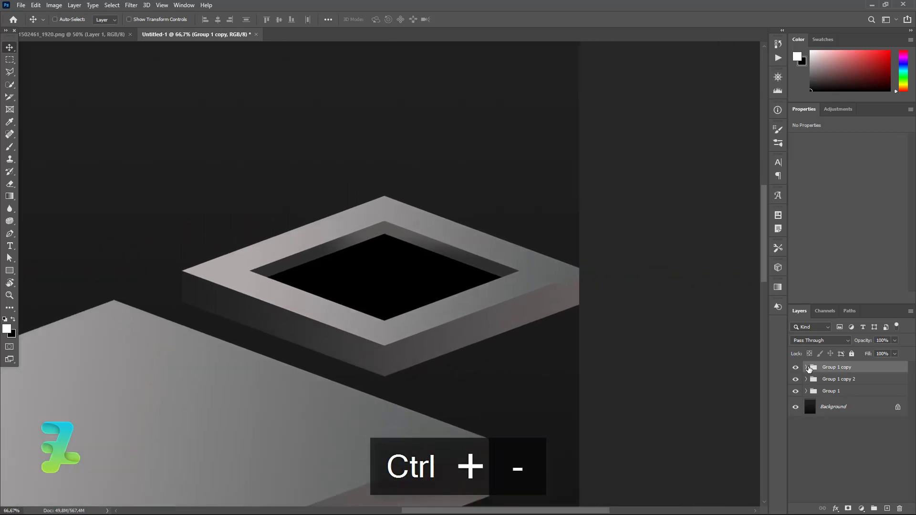
key("ctrl+equal")
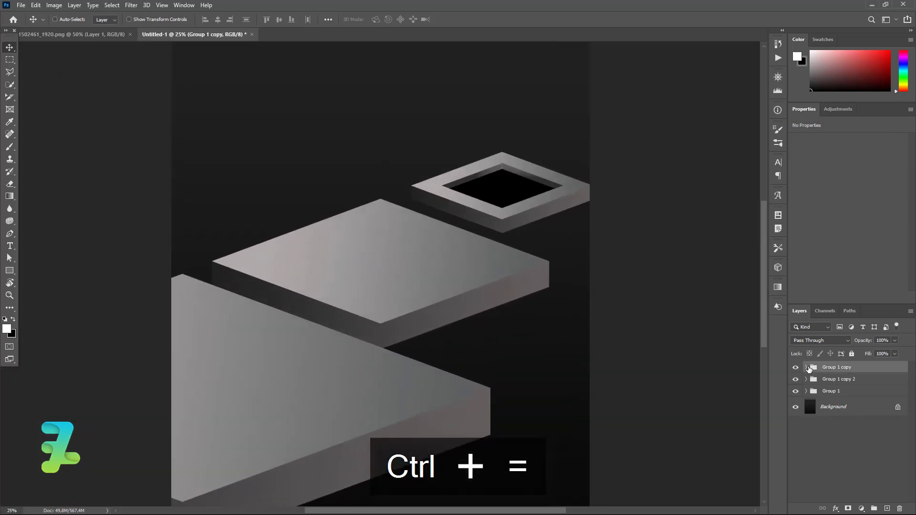
scroll(375, 235, "up", 1)
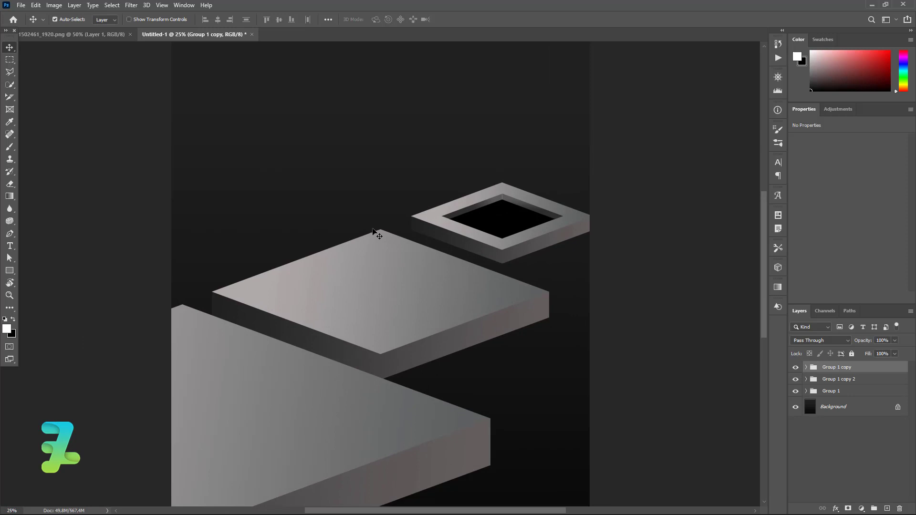
scroll(376, 233, "up", 1)
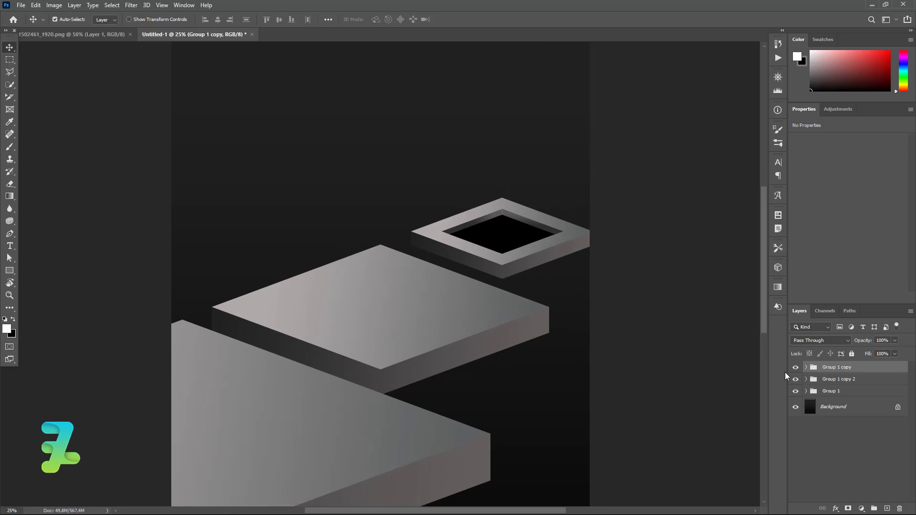
Step: Add a new layer above Rectangle 1 copy 3 and clip it to the black diamond
left_click(527, 240)
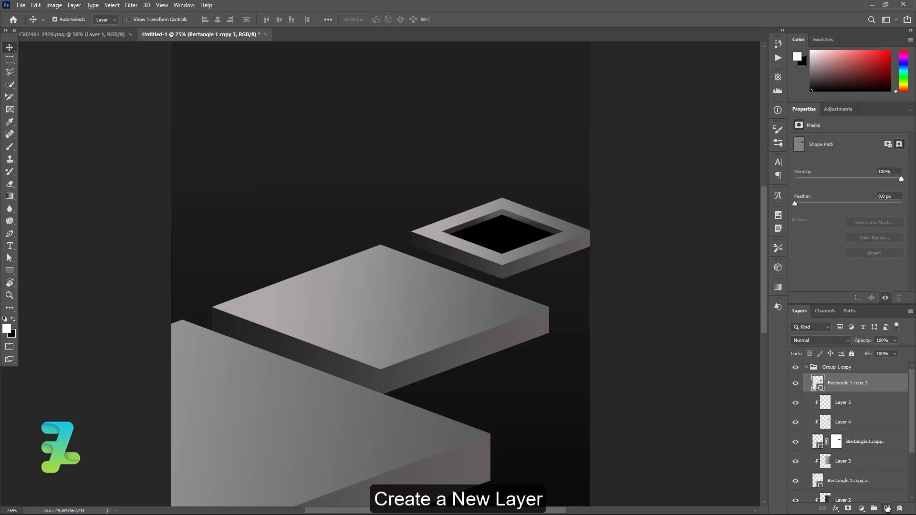
left_click(886, 508)
right_click(860, 379)
left_click(770, 293)
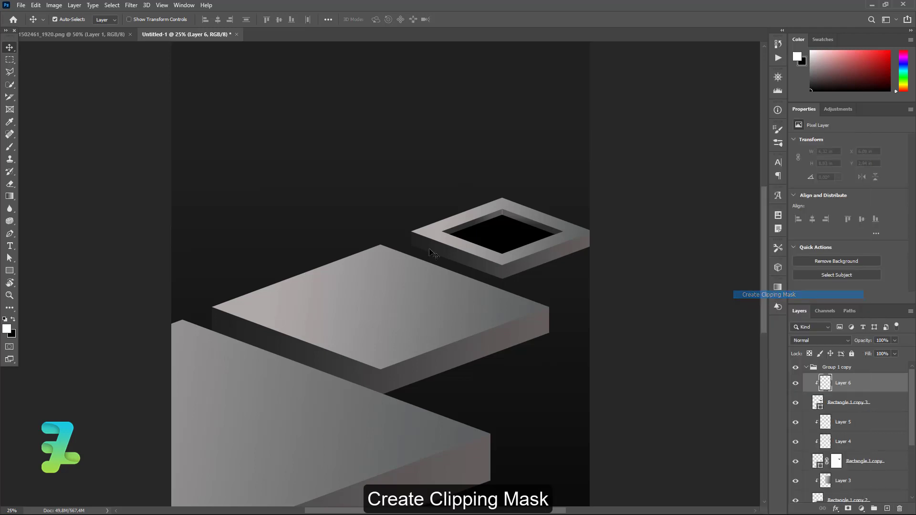
Step: Define a gradient running from #0c0c0c to #303030 for shading the hole's floor
key("g")
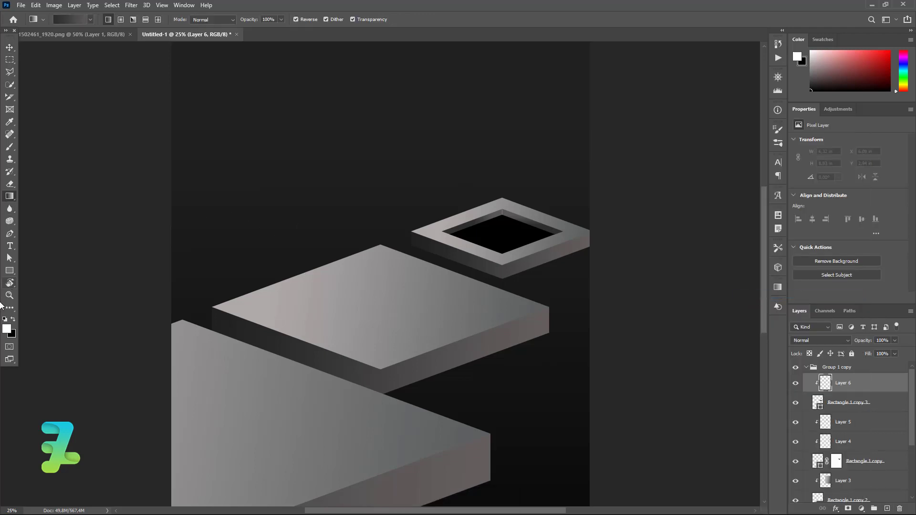
left_click(61, 18)
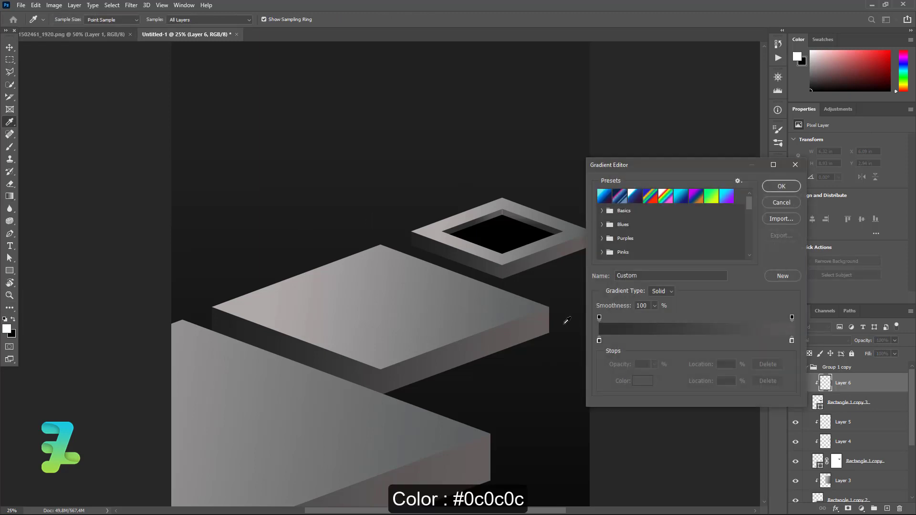
double_click(599, 340)
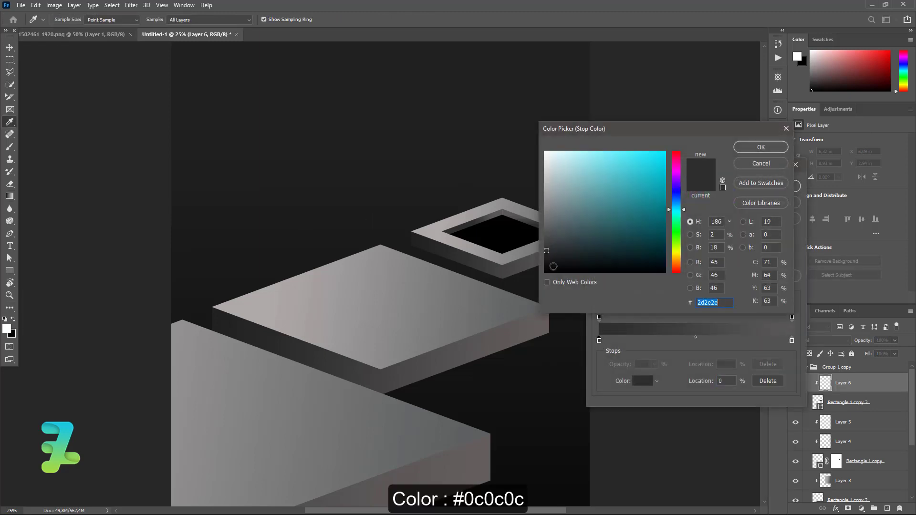
type("0e0e0e")
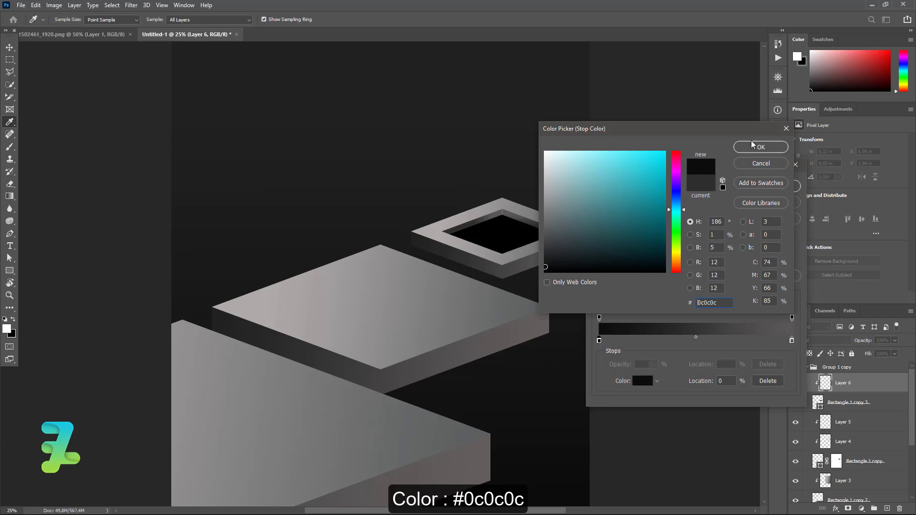
left_click(753, 146)
double_click(792, 340)
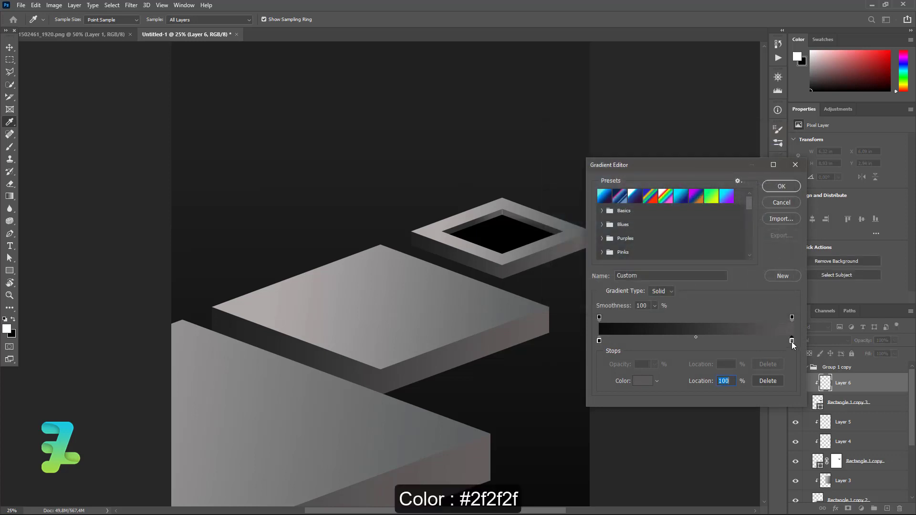
left_click(545, 248)
left_click_drag(545, 249, 545, 250)
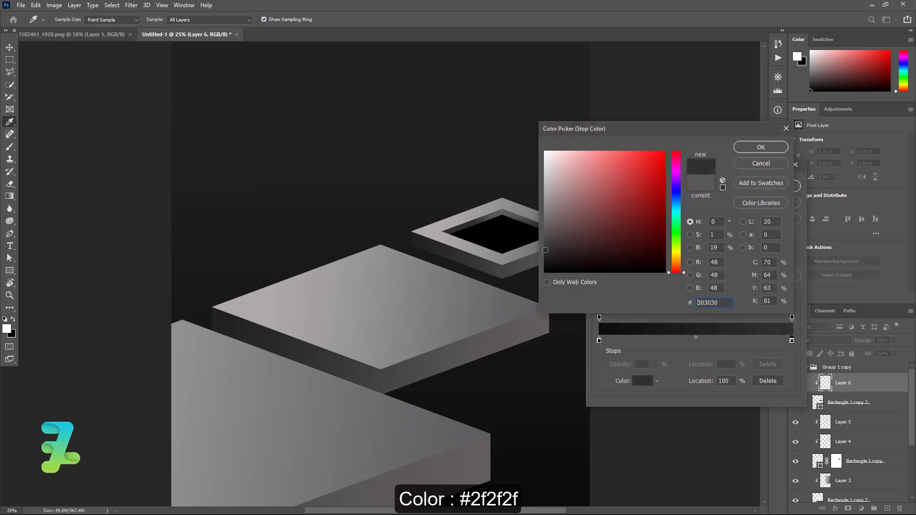
left_click(748, 149)
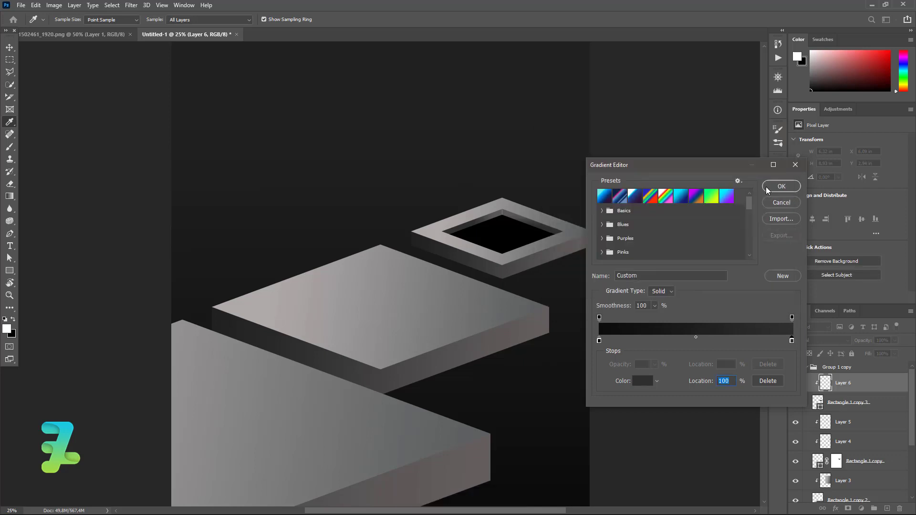
left_click(774, 186)
Step: Shade the hole's floor with a near-vertical gradient extending well beyond the hole on the clipped layer, and collapse the Group 1 copy group
left_click_drag(507, 232, 499, 211)
left_click_drag(515, 164, 506, 327)
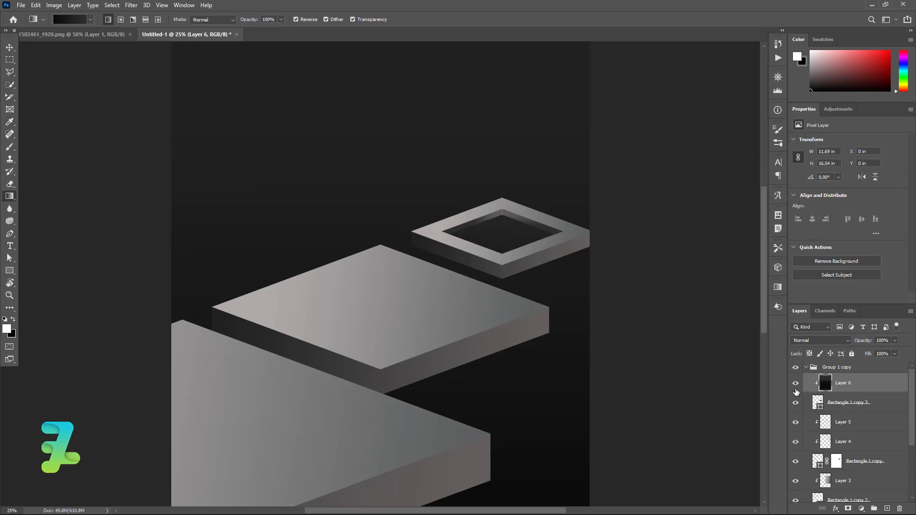
left_click(806, 367)
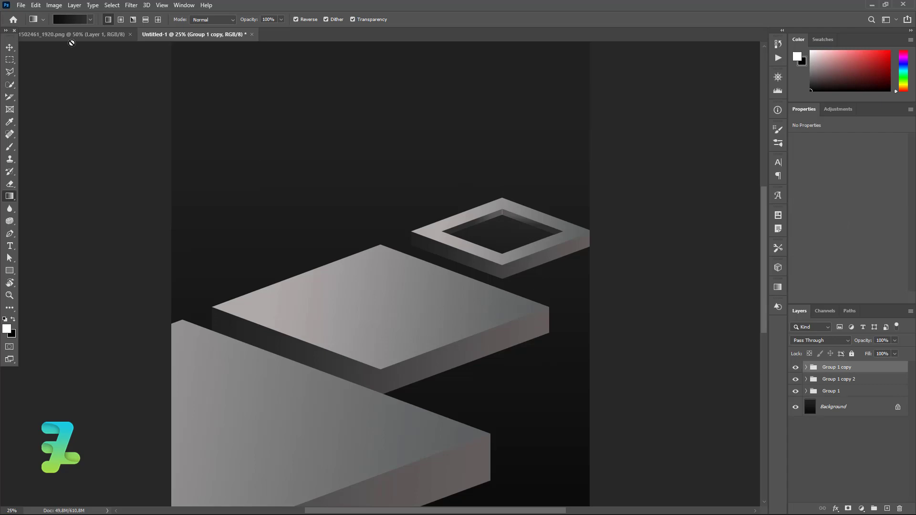
Step: Float the man's image in its own window, copy the man into the block composition, and close the source image
right_click(106, 33)
left_click(143, 80)
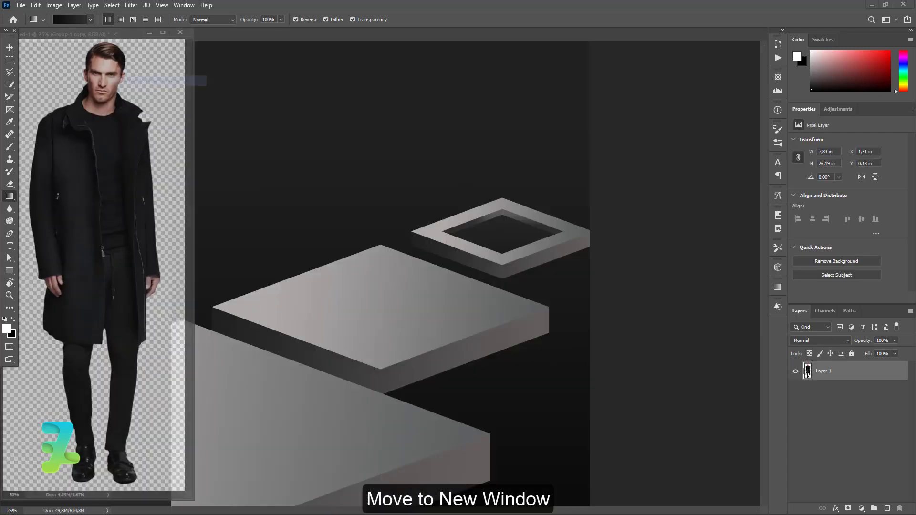
key("v")
left_click_drag(103, 215, 380, 152)
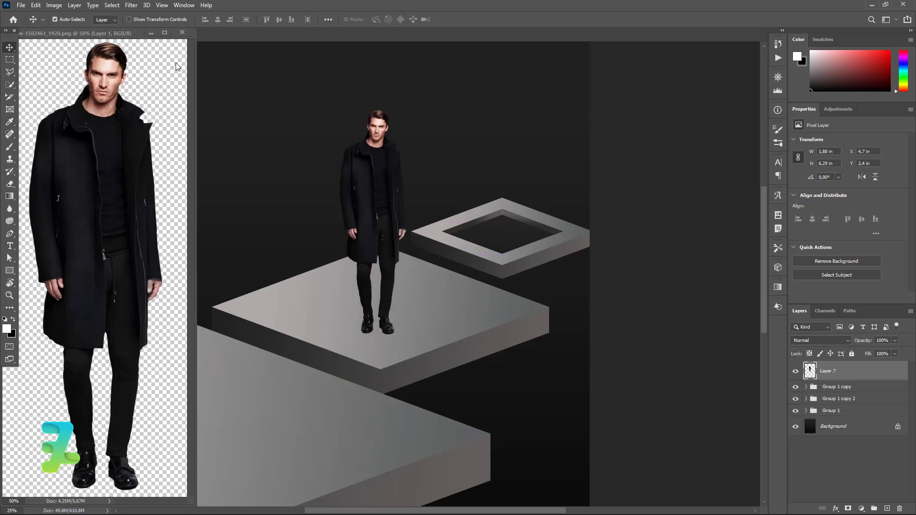
left_click(182, 33)
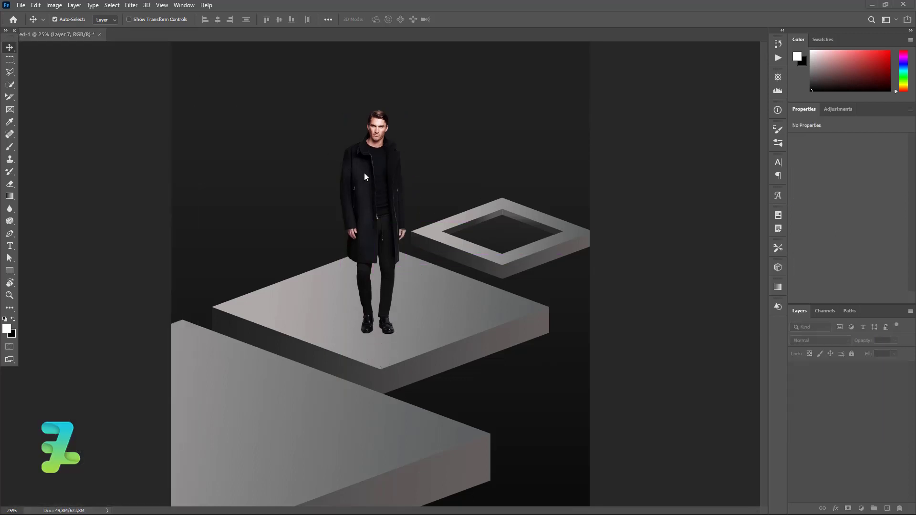
Step: Scale the man proportionally to about 54% and position him standing on the rear part of the middle block
left_click_drag(375, 183, 382, 170)
key("ctrl+minus")
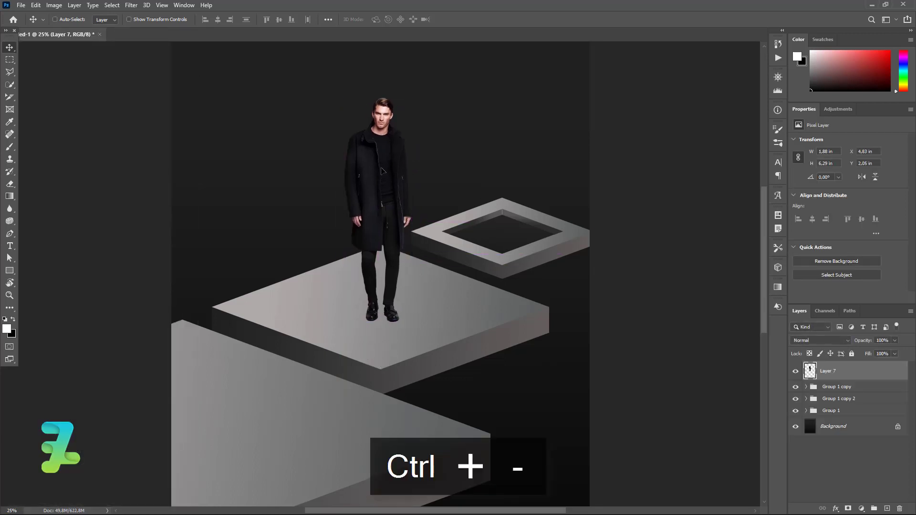
key("ctrl+equal")
key("ctrl+minus")
key("ctrl+minus")
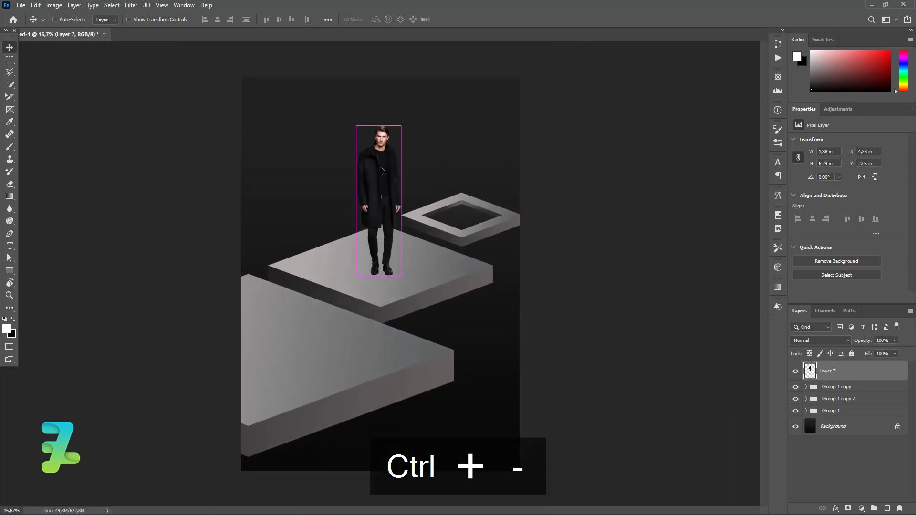
key("ctrl+t")
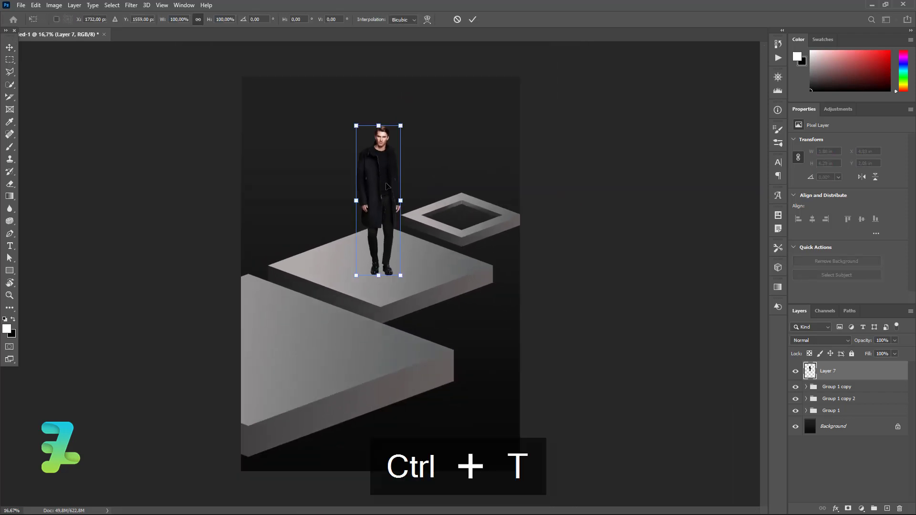
left_click_drag(402, 123, 380, 181)
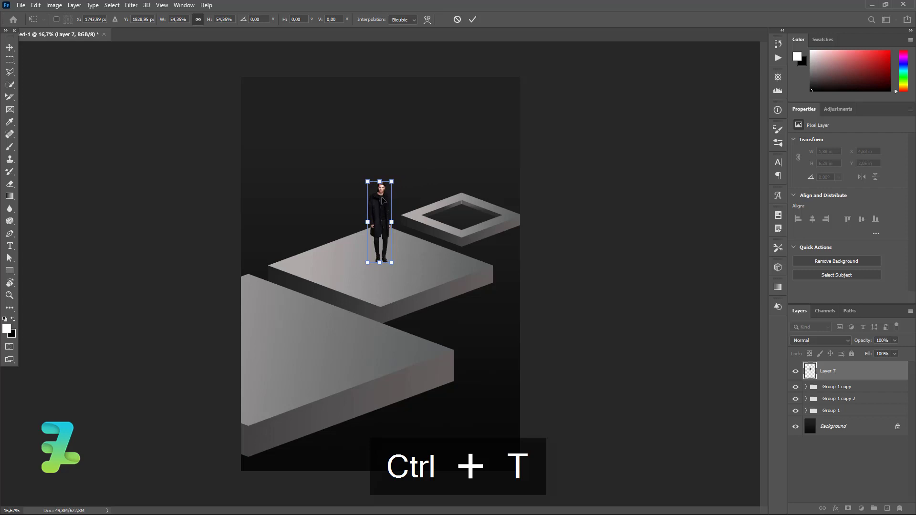
left_click_drag(384, 213, 378, 215)
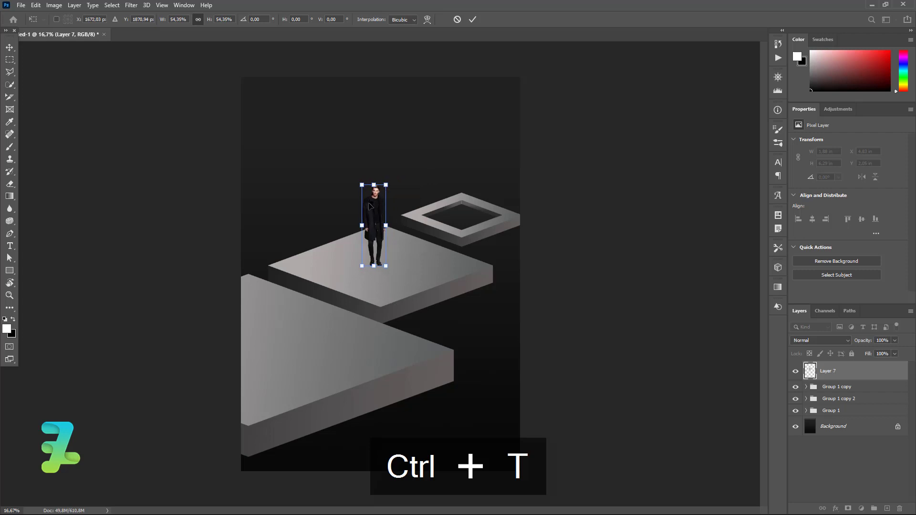
key("Return")
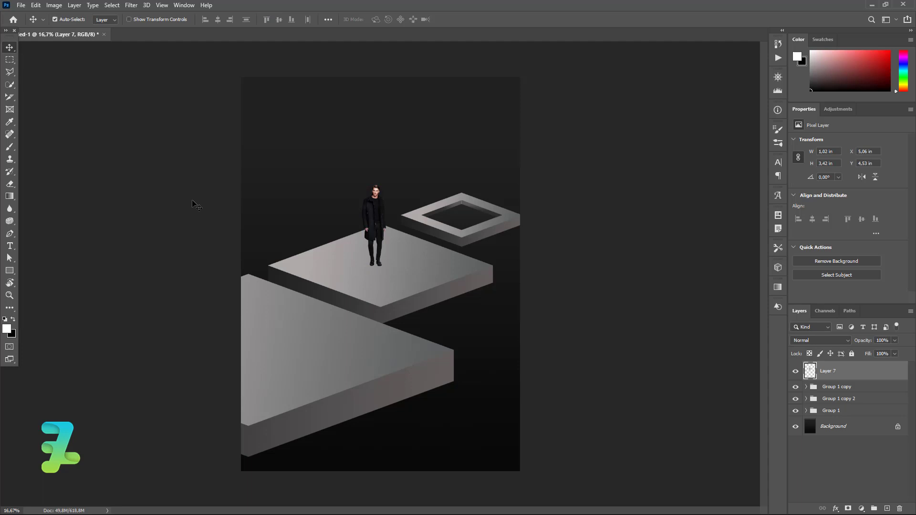
Step: Combine the three block groups, from Group 1 up to Group 1 copy, into one group
left_click(863, 413)
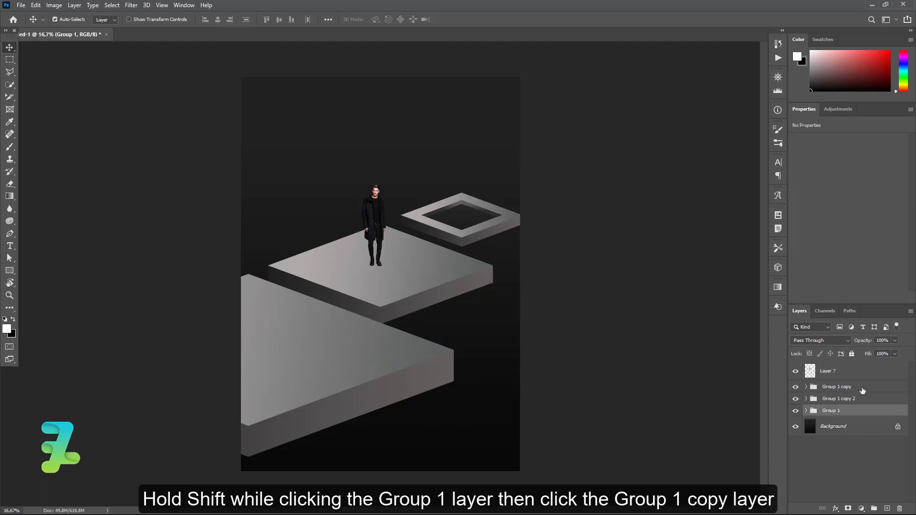
left_click(862, 391, "shift")
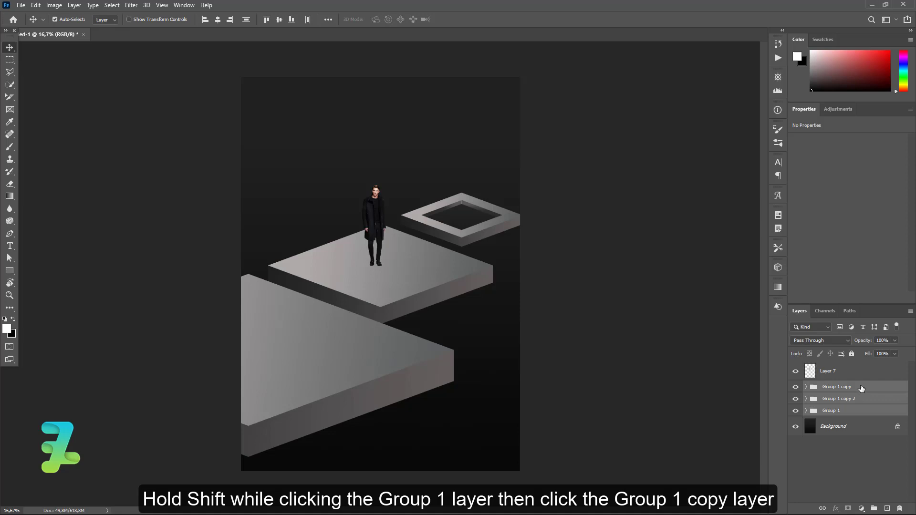
key("ctrl+g")
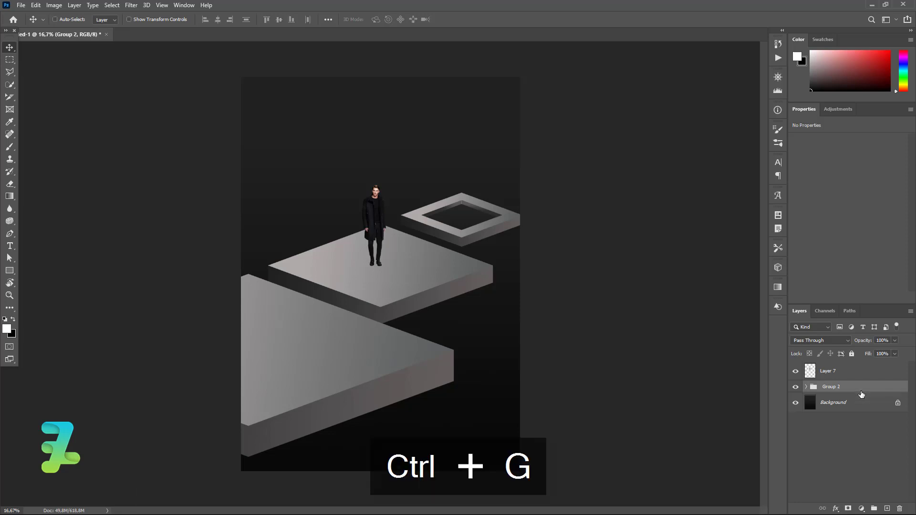
Step: Duplicate Group 2, order the copy beneath the original, and shift it down to form a second tier of blocks
key("ctrl+j")
mouse_move(445, 290)
left_mouse_down()
mouse_move(442, 303)
mouse_move(455, 303)
left_mouse_up()
key("ctrl+z")
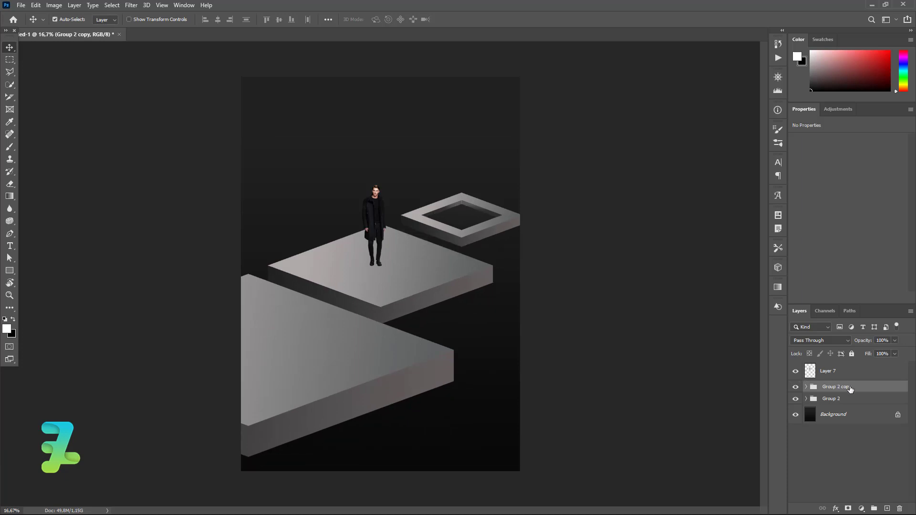
left_click_drag(847, 389, 847, 406)
left_click_drag(465, 285, 475, 387)
Step: Duplicate Group 2 copy, order the new copy beneath it, and shift it down to form a third tier of blocks
key("ctrl+j")
left_click_drag(832, 399, 832, 416)
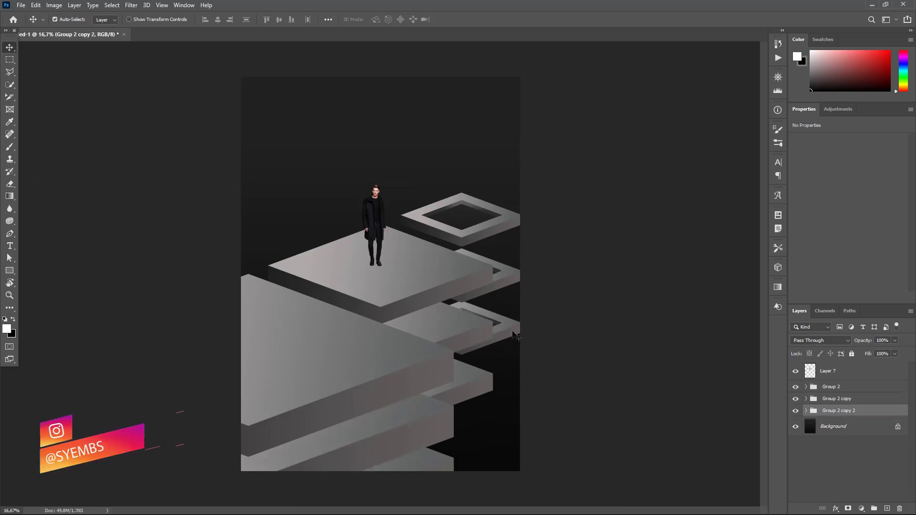
left_click_drag(511, 335, 513, 335)
key("ctrl+z")
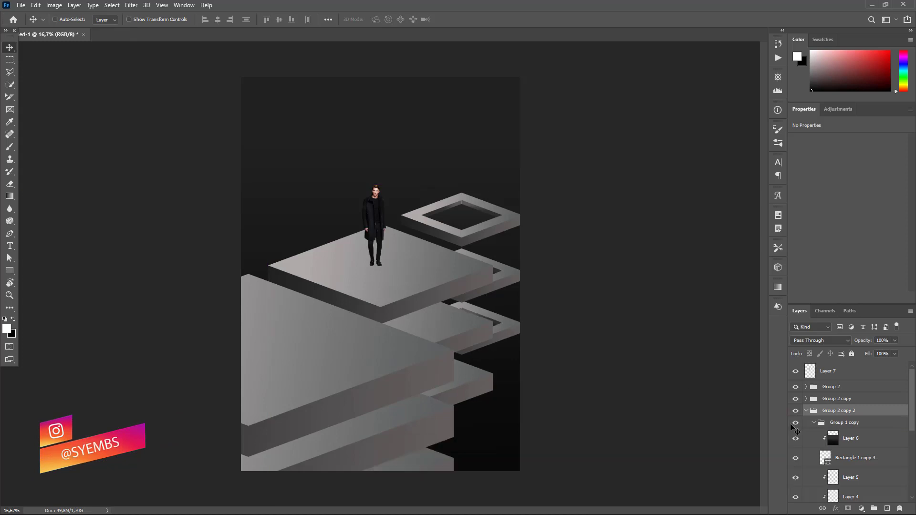
left_click(806, 410)
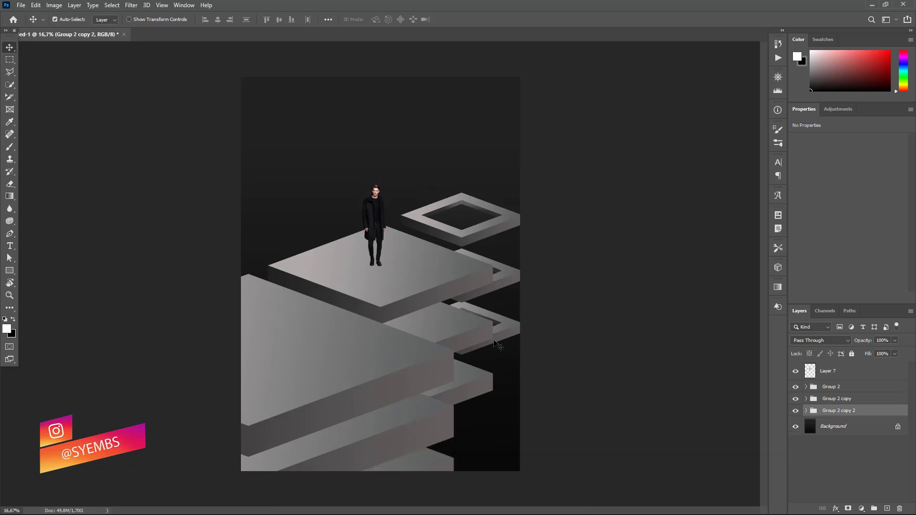
left_click_drag(494, 341, 505, 340)
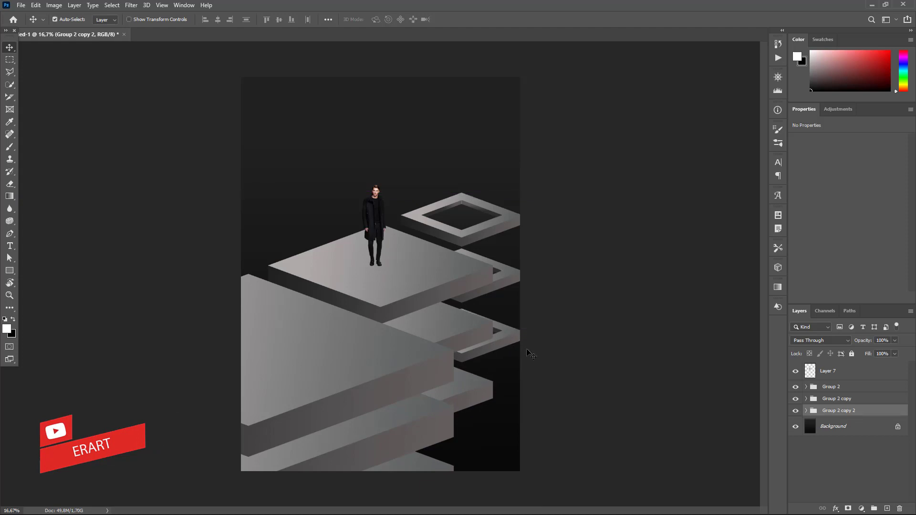
Step: Add a fourth tier by duplicating Group 2 copy 2, ordering the duplicate beneath it, and moving it straight down by about 2.1 in
key("ctrl+j")
left_click_drag(862, 412, 866, 425)
left_click_drag(520, 343, 510, 389)
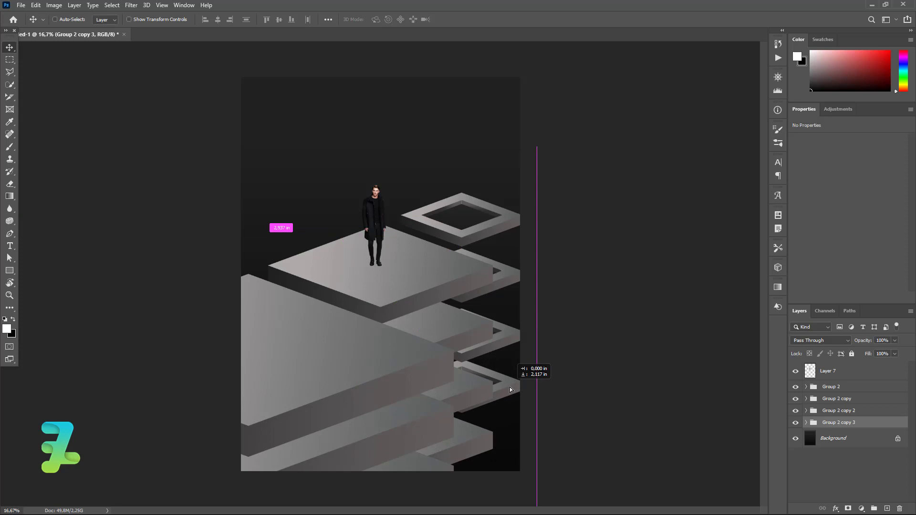
left_click_drag(510, 390, 512, 390)
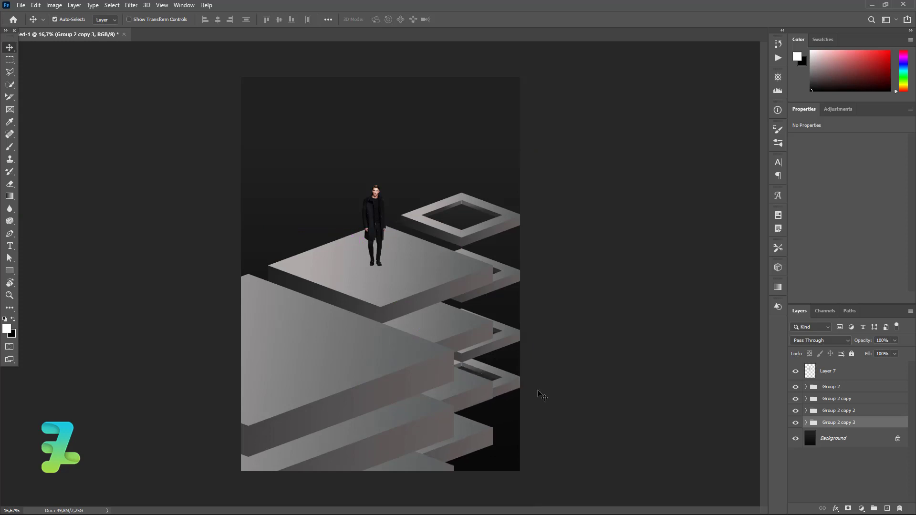
Step: Add a fifth tier by duplicating Group 2 copy 3, ordering the duplicate just above the background, and moving it down
key("ctrl+j")
left_click_drag(835, 423, 832, 445)
left_click_drag(511, 396, 513, 435)
key("ctrl")
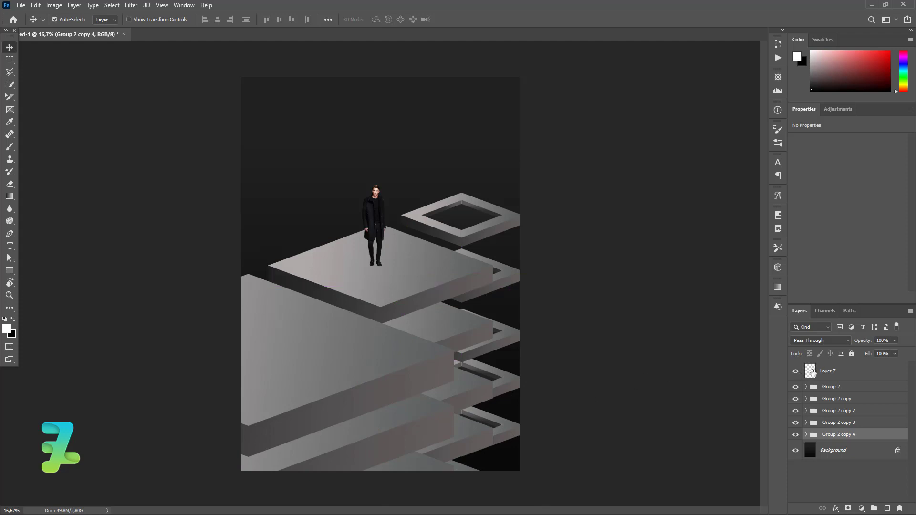
Step: Duplicate the man's layer, Layer 7
left_click(812, 372)
key("ctrl+equal")
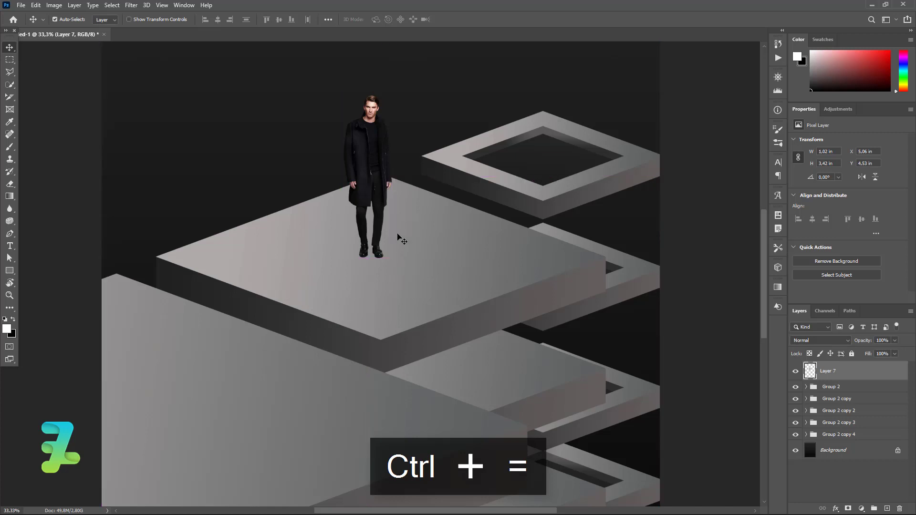
scroll(412, 227, "up", 2)
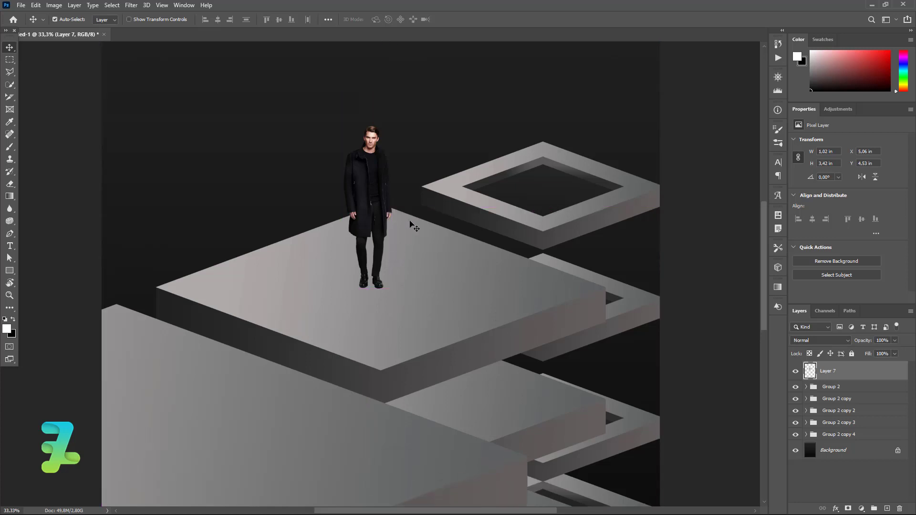
key("ctrl+j")
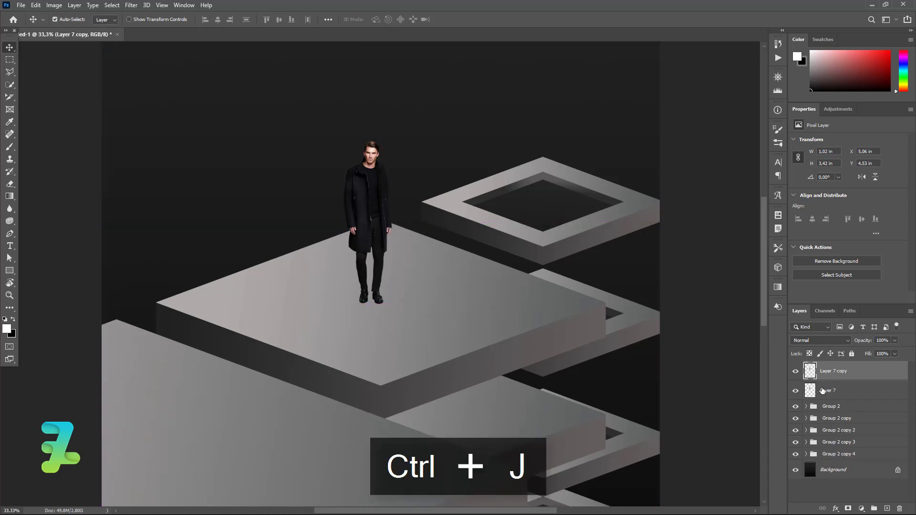
Step: Rotate the lower man layer, Layer 7, by 90° clockwise and lay it on the block with its feet meeting the standing man's feet
left_click(804, 390)
key("ctrl+t")
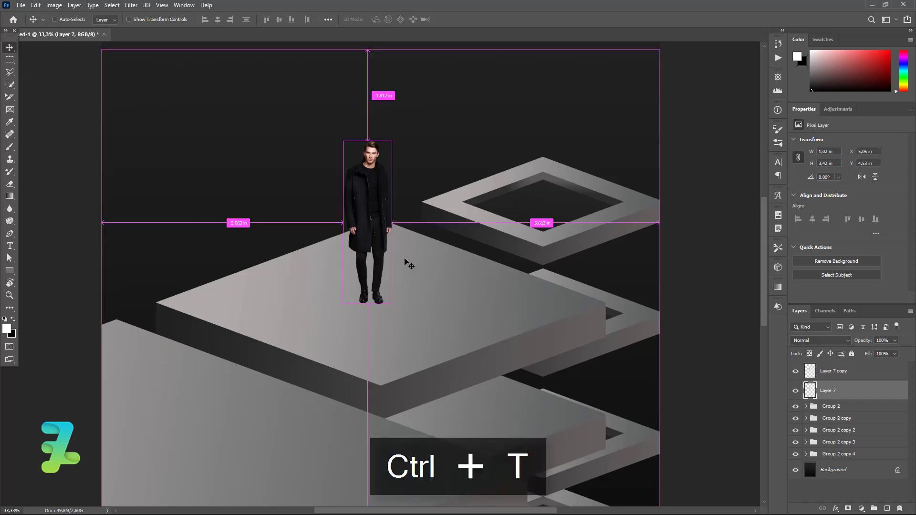
left_click_drag(413, 159, 470, 293)
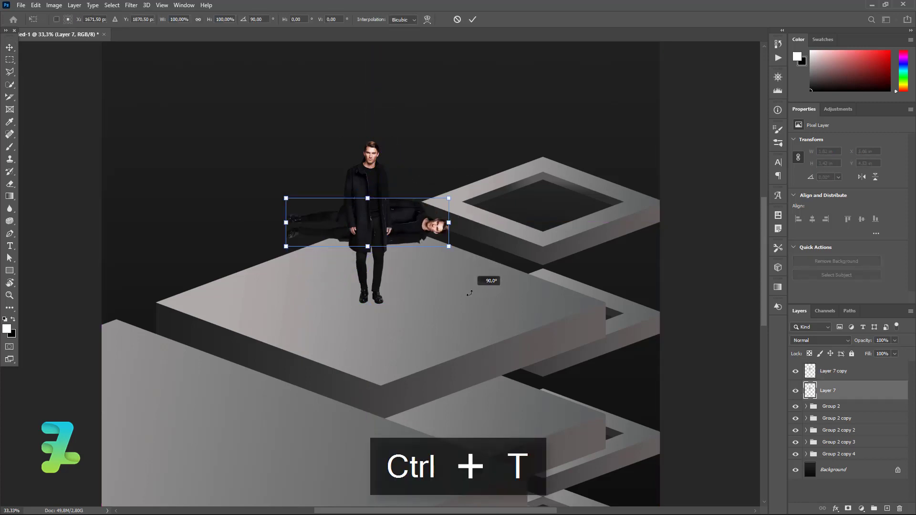
left_click_drag(396, 228, 473, 294)
left_click(10, 48)
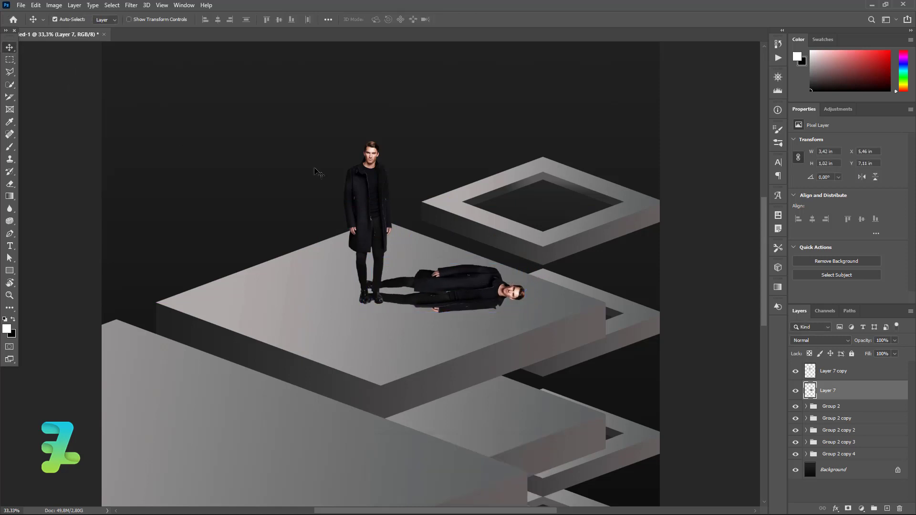
Step: Distort the lying man on Layer 7 in perspective into a narrow, flattened cast-shadow shape starting at the standing man's feet
key("ctrl+t")
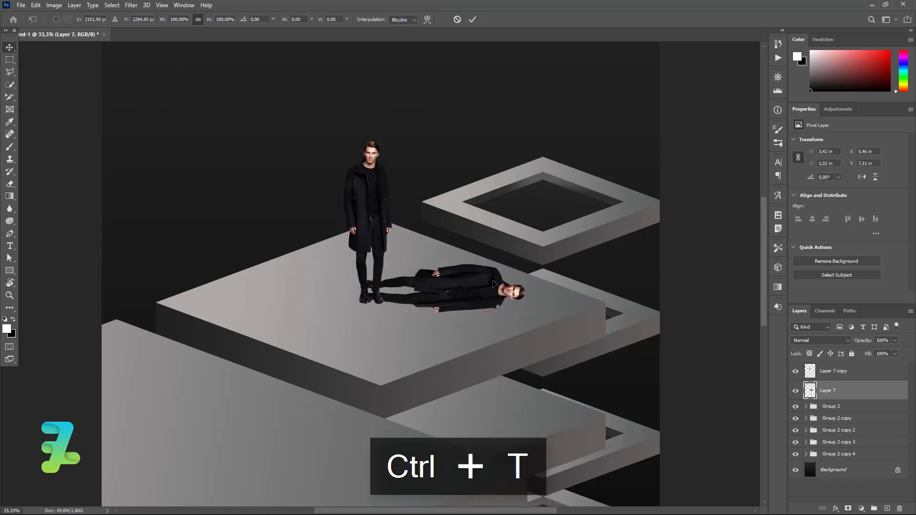
right_click(493, 282)
left_click(517, 332)
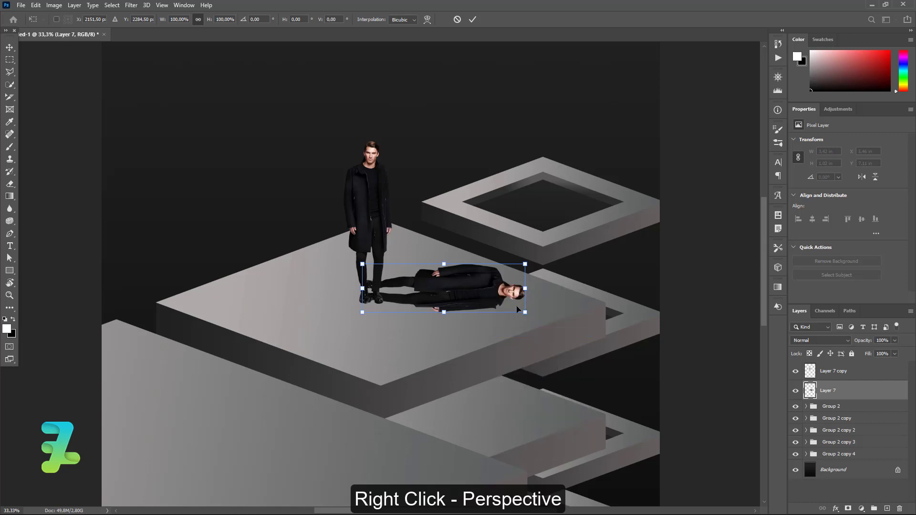
mouse_move(444, 312)
left_mouse_down()
mouse_move(465, 311)
mouse_move(436, 312)
left_mouse_up()
left_click_drag(450, 268, 474, 263)
left_click_drag(391, 265, 384, 274)
left_click_drag(519, 290, 508, 307)
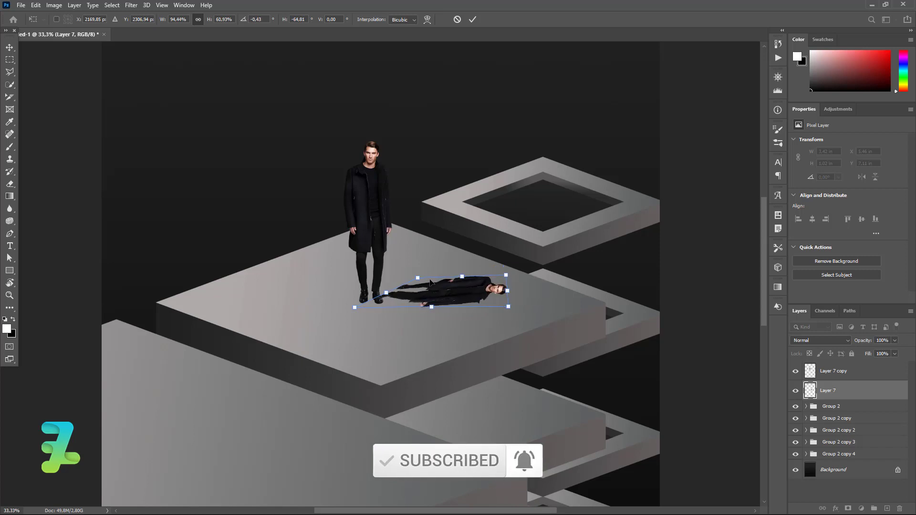
left_click_drag(409, 282, 373, 319)
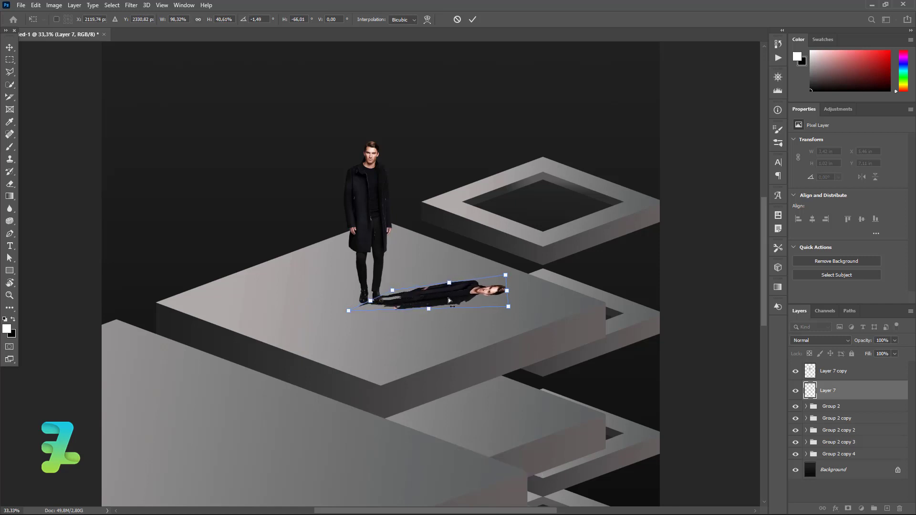
mouse_move(453, 298)
left_mouse_down()
mouse_move(442, 294)
mouse_move(497, 257)
mouse_move(499, 284)
mouse_move(462, 286)
left_mouse_up()
left_click(8, 47)
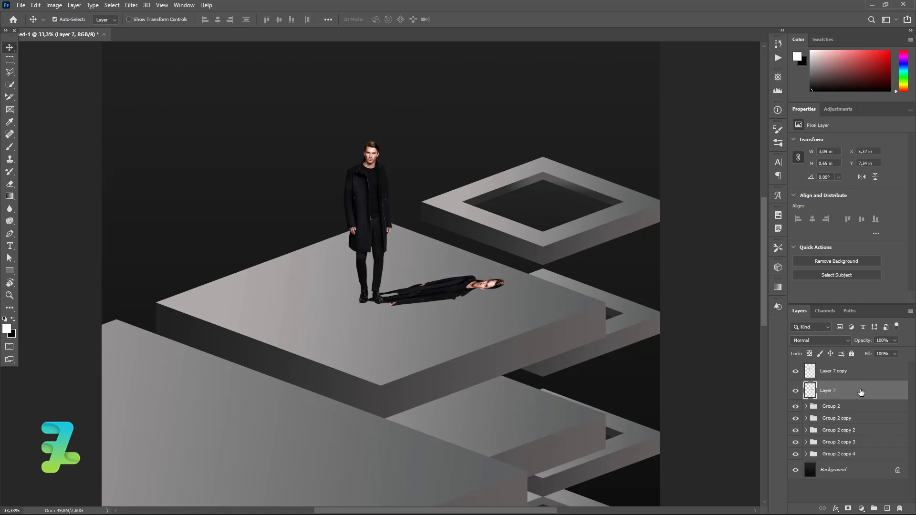
Step: Apply a Color Overlay of #242222 to the shadow layer, Layer 7
double_click(860, 392)
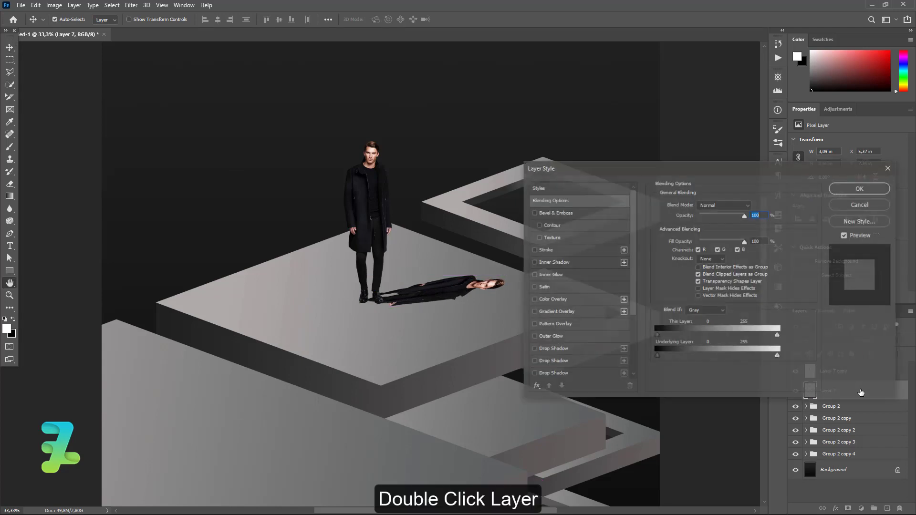
left_click(533, 299)
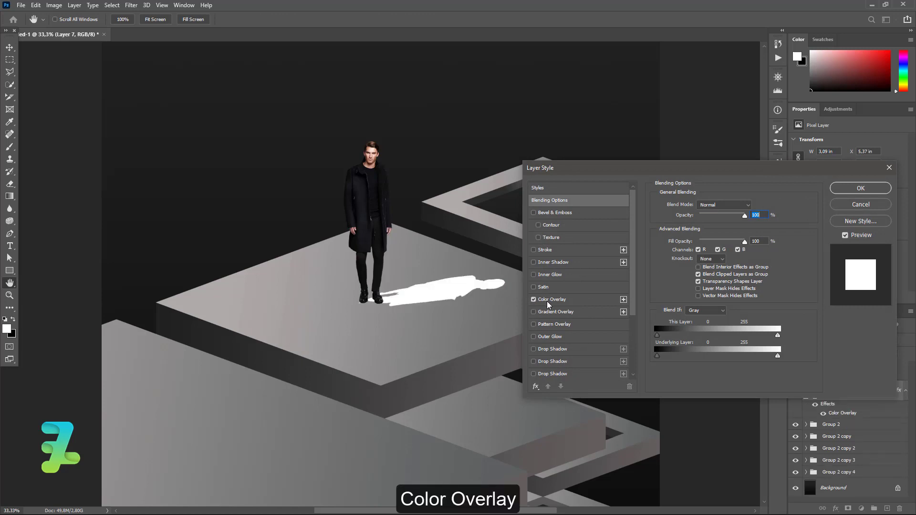
left_click(549, 301)
left_click(754, 206)
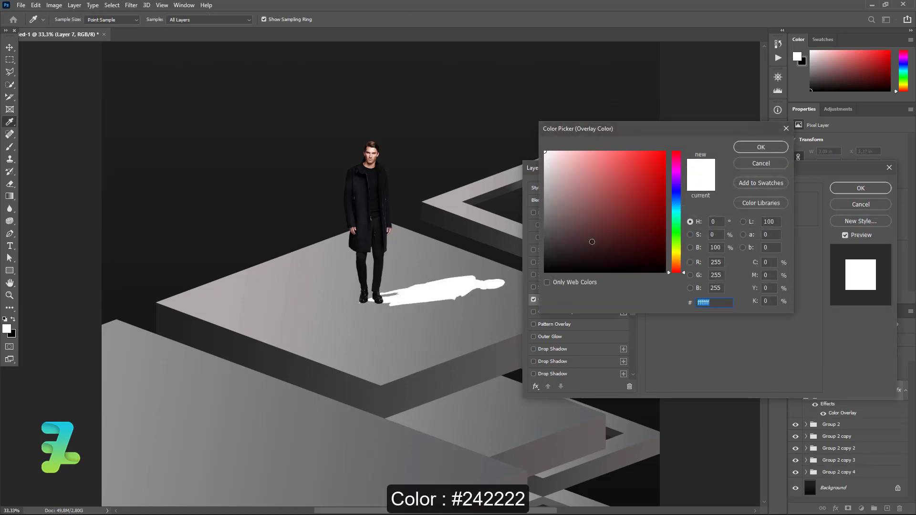
left_click(550, 267)
left_click(548, 263)
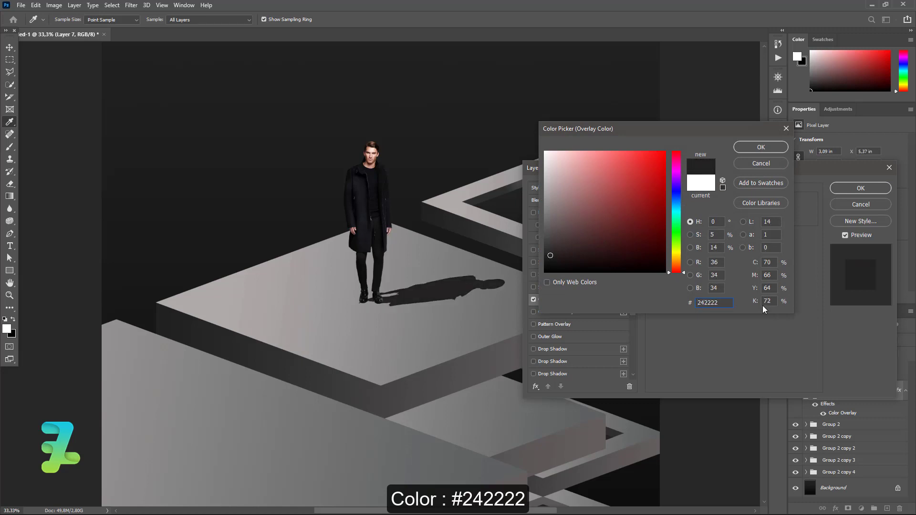
left_click(747, 150)
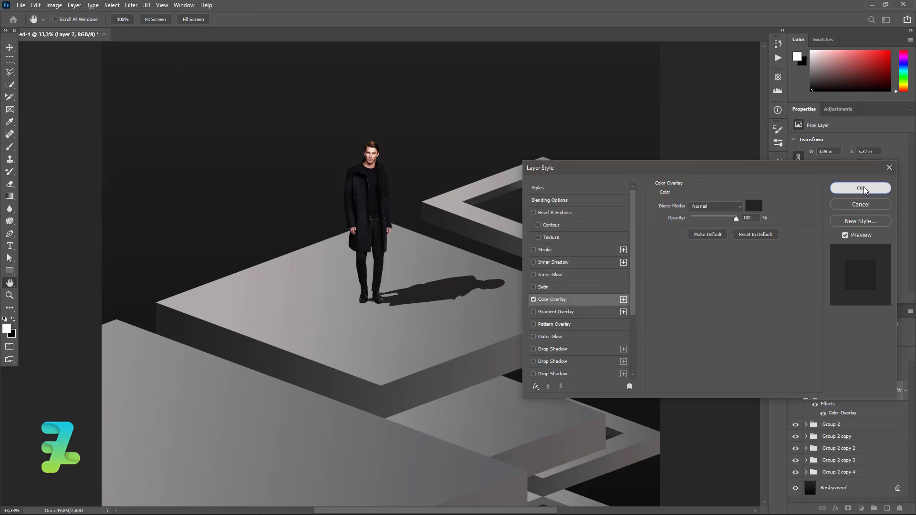
left_click(863, 190)
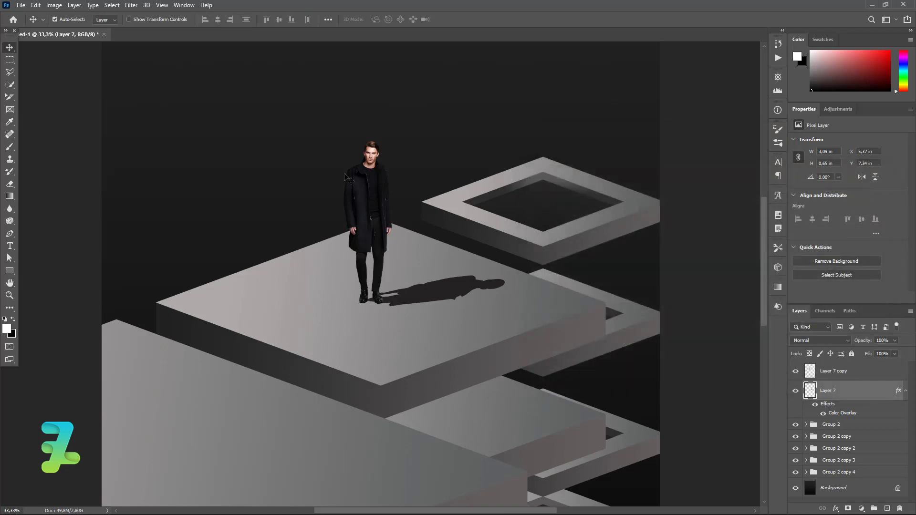
Step: Soften the shadow with a Gaussian Blur of 5 pixels radius
left_click(126, 8)
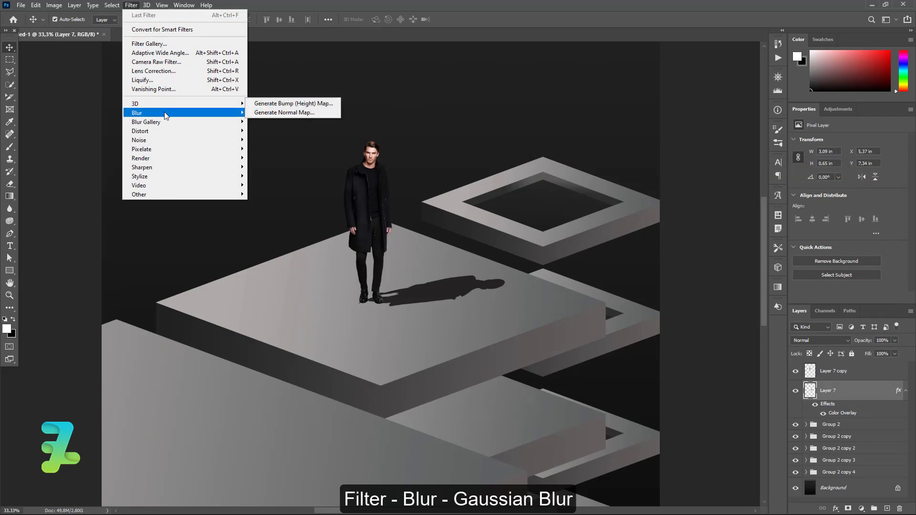
mouse_move(171, 116)
left_click(273, 149)
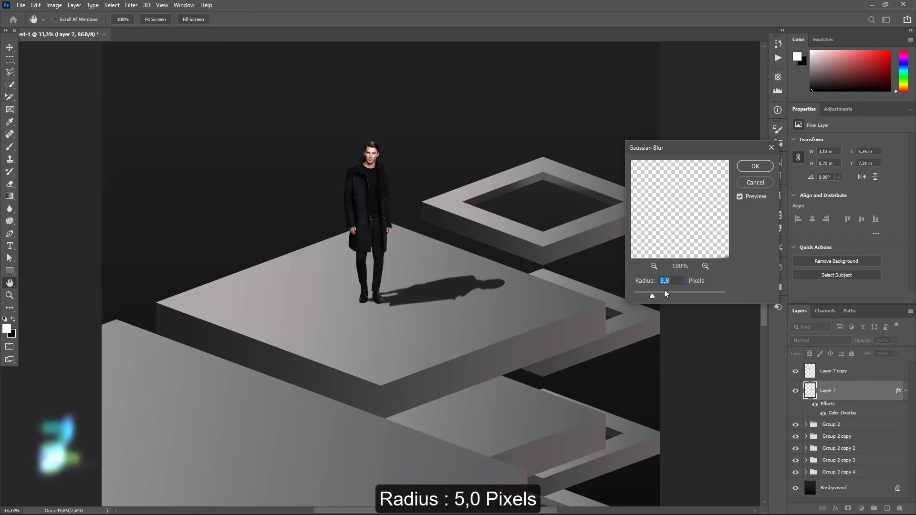
type("5")
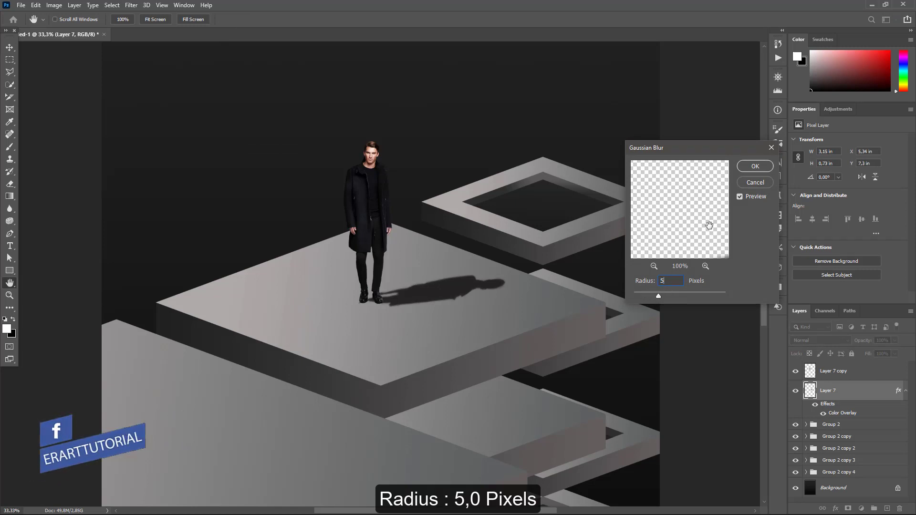
left_click(754, 166)
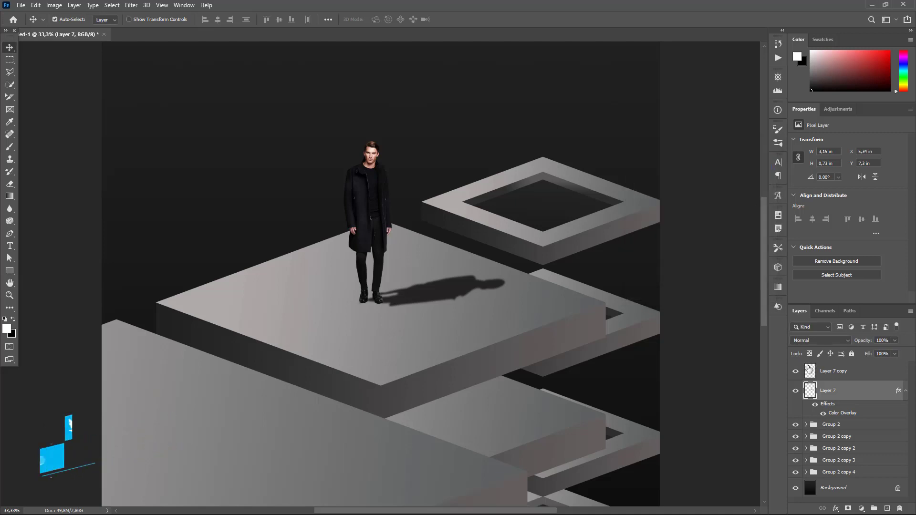
Step: Add a layer mask to Layer 7 and prepare a black brush with 66 px size and 0% hardness
left_click(848, 507)
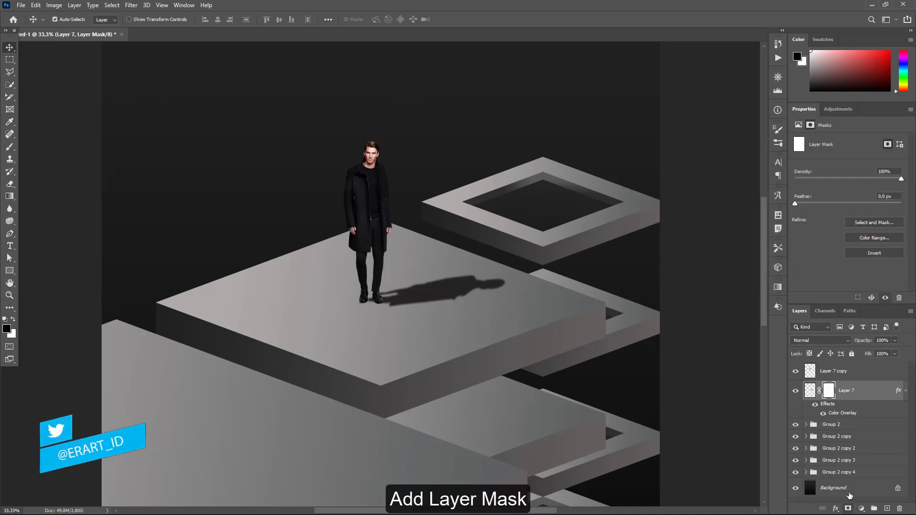
left_click(7, 328)
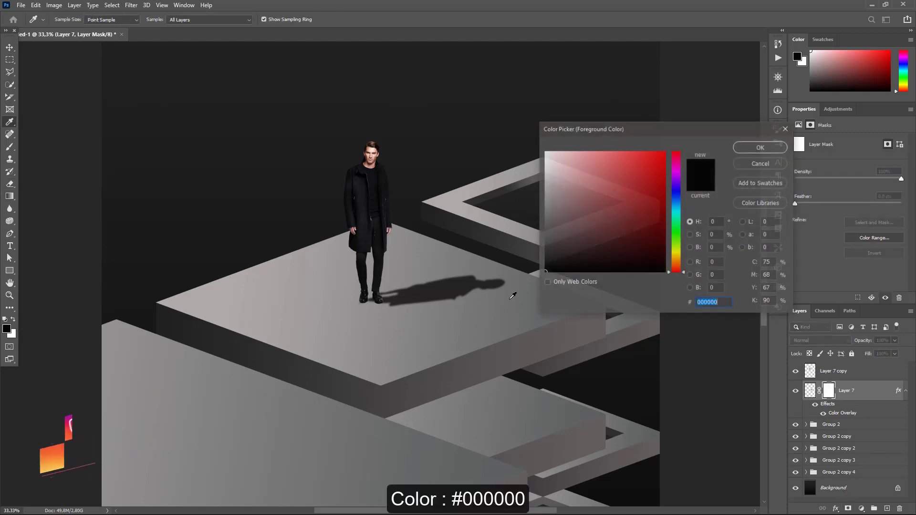
left_click(760, 147)
key("b")
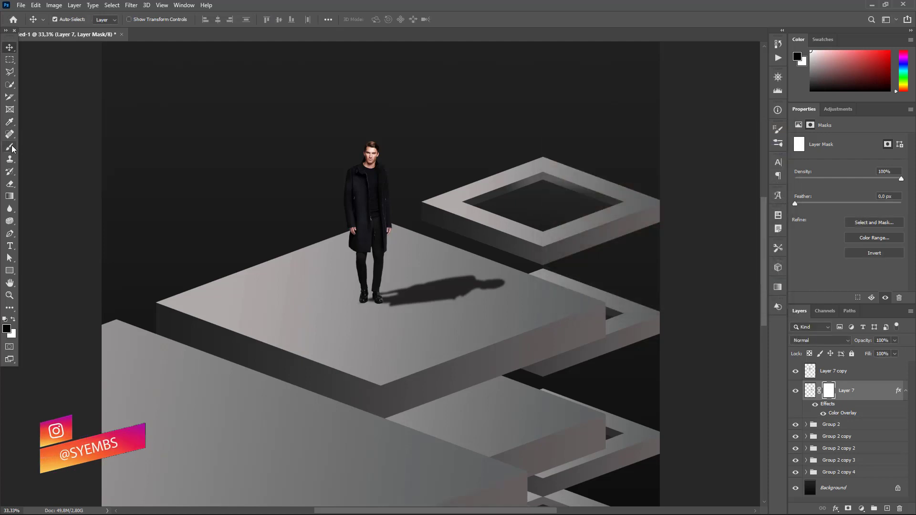
left_click(69, 20)
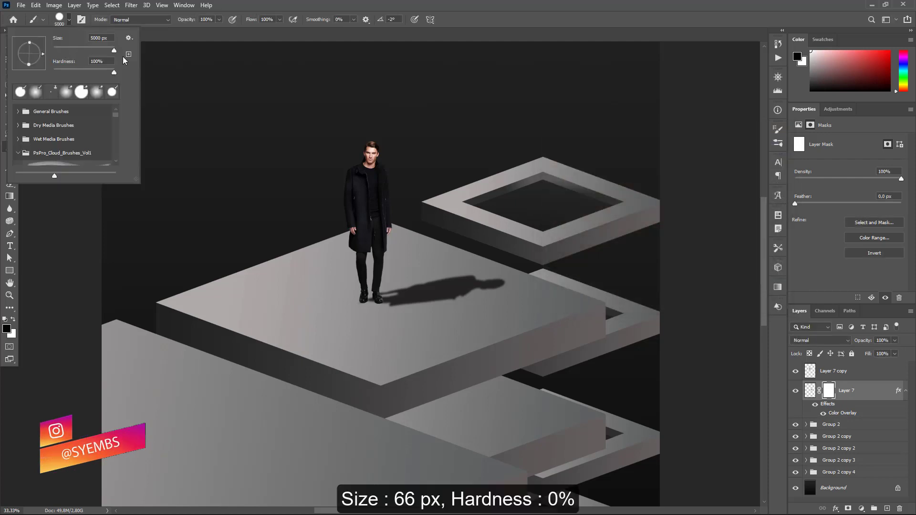
left_click_drag(113, 73, 31, 80)
left_click(69, 20)
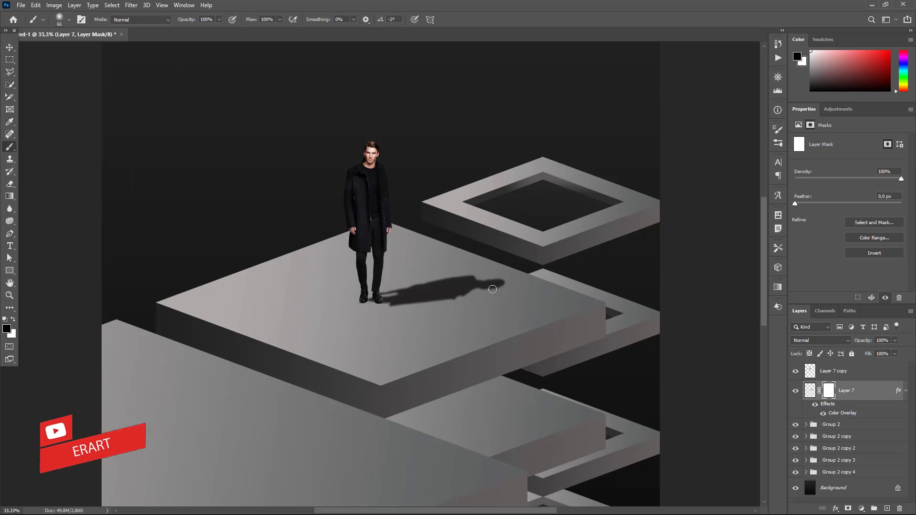
Step: Enlarge the brush to 700–900 px and paint on Layer 7's mask around the shadow's head and upper body to fade its far end
key("bracketright")
key("bracketright")
key("bracketright")
key("bracketright")
key("bracketright")
key("bracketright")
key("bracketright")
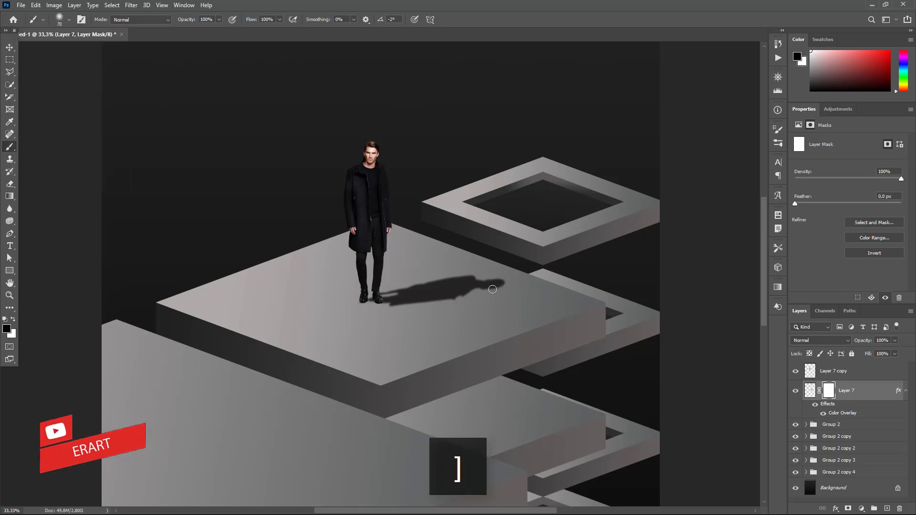
key("bracketright")
key("bracketright")
key("bracketright")
key("bracketright")
key("bracketright")
key("bracketright")
key("bracketright")
key("bracketright")
key("bracketright")
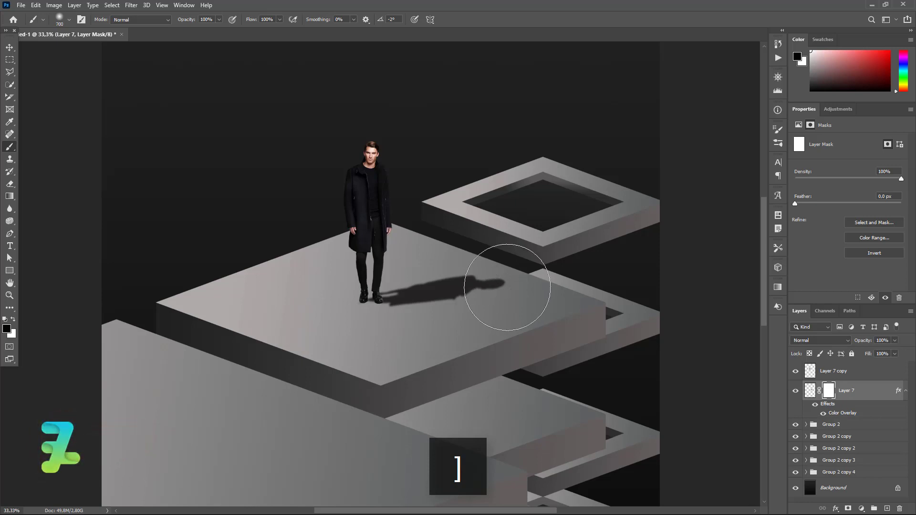
mouse_move(544, 258)
left_mouse_down()
mouse_move(517, 221)
mouse_move(500, 218)
left_mouse_up()
left_click_drag(496, 340, 472, 355)
left_click_drag(470, 233, 476, 225)
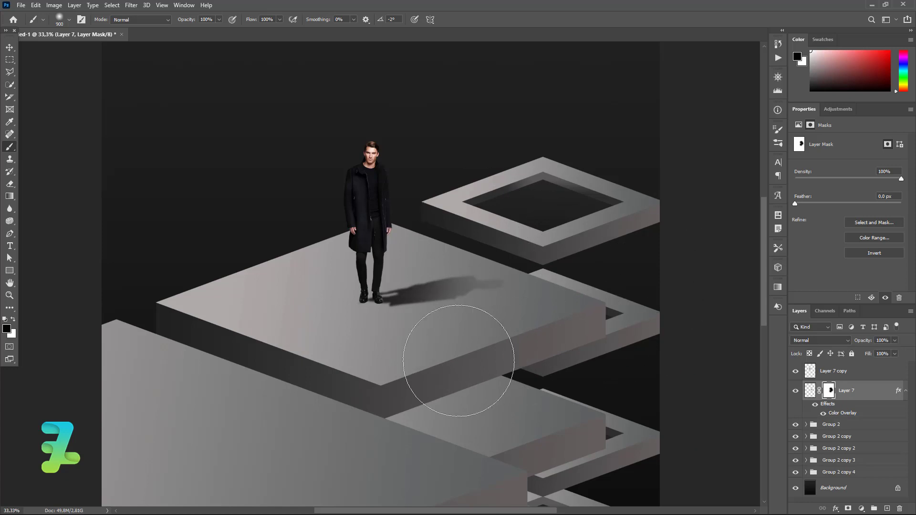
left_click(431, 362)
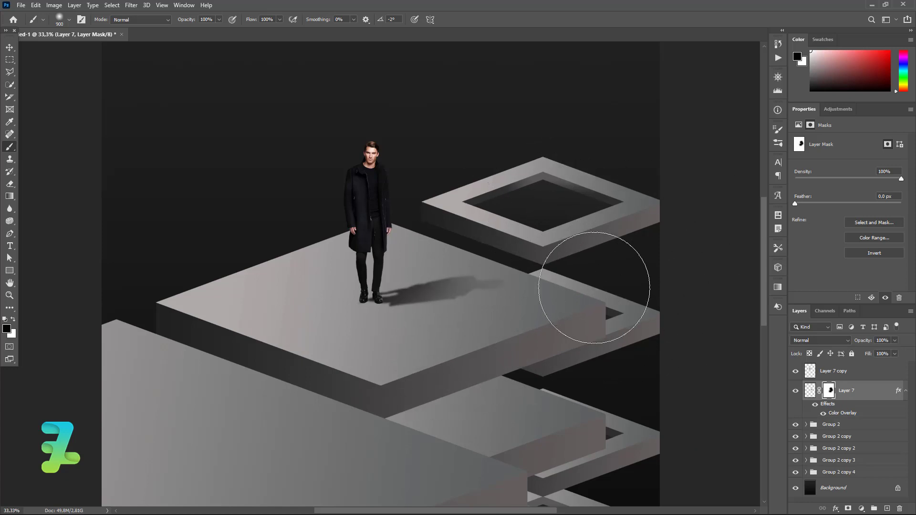
left_click(10, 48)
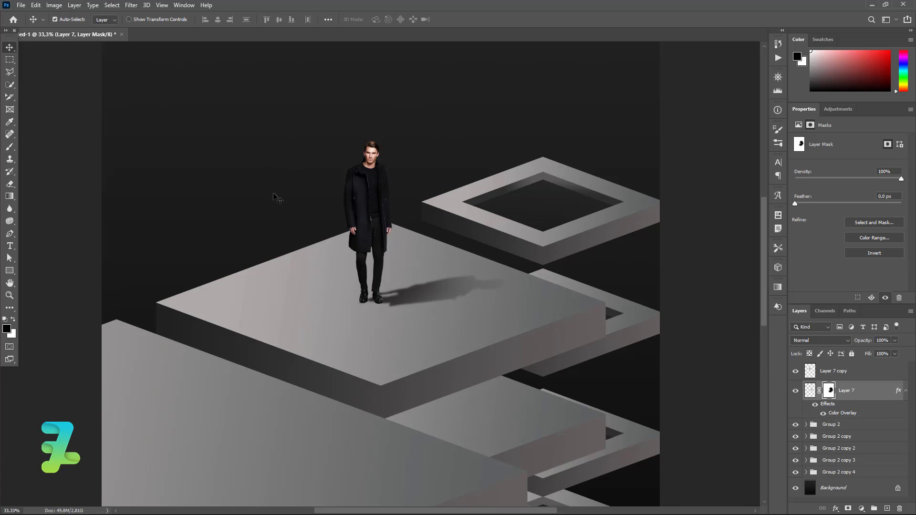
Step: Start a horizontal text near the canvas's upper edge in Roboto Black, 220 pt, with the text colour #141313
key("ctrl+minus")
key("ctrl+minus")
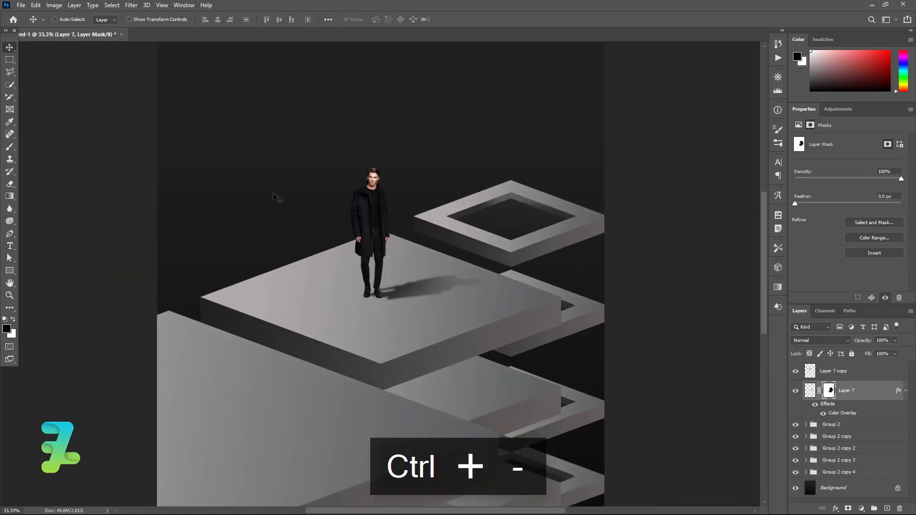
key("ctrl+equal")
key("ctrl+minus")
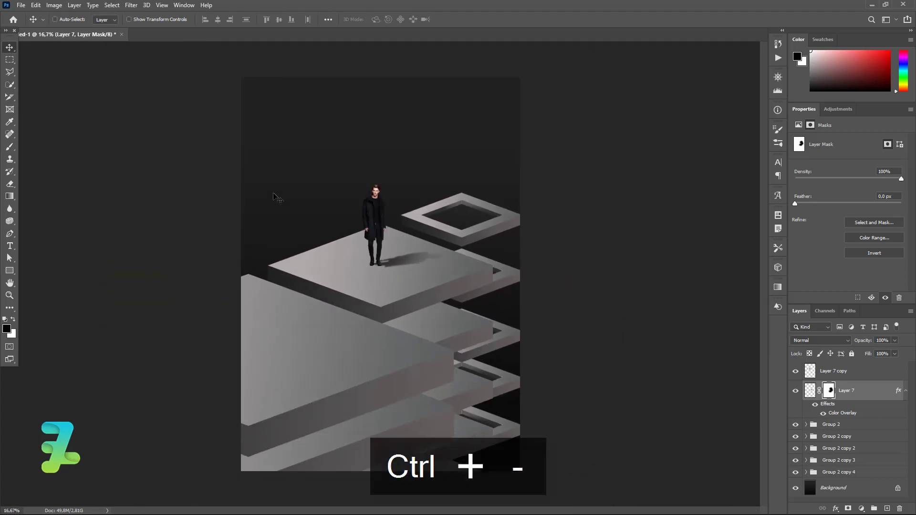
left_click(14, 244)
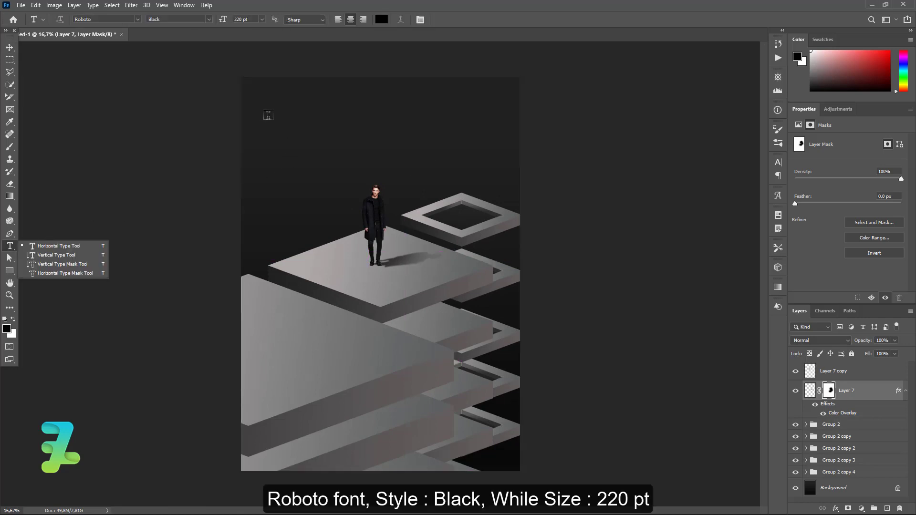
left_click(292, 126)
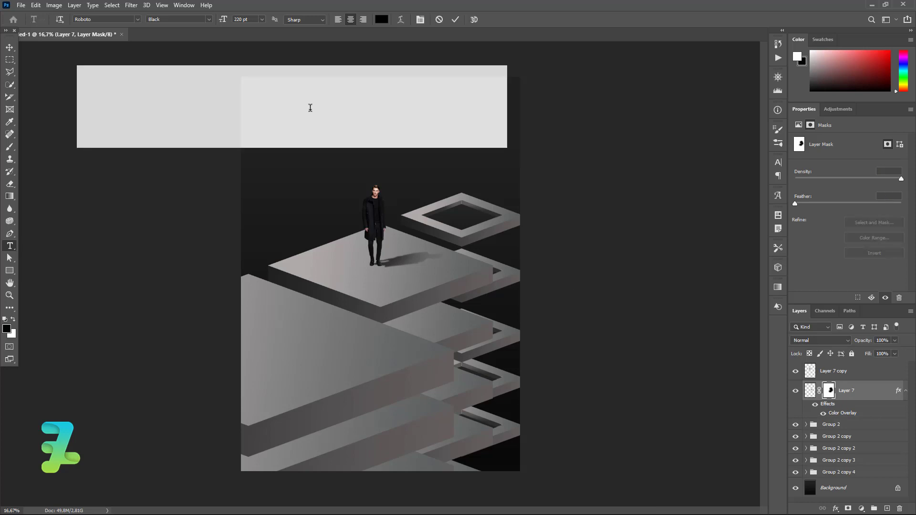
left_click(381, 19)
left_click(546, 257)
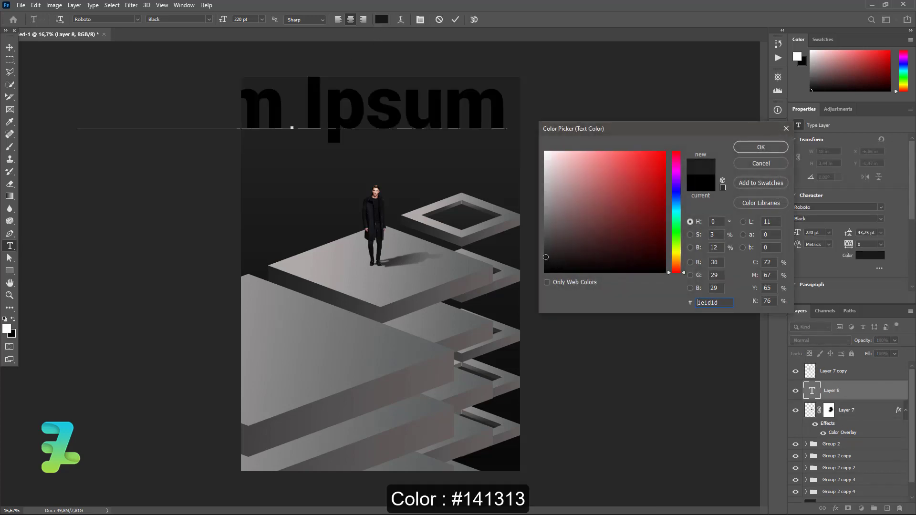
left_click(548, 258)
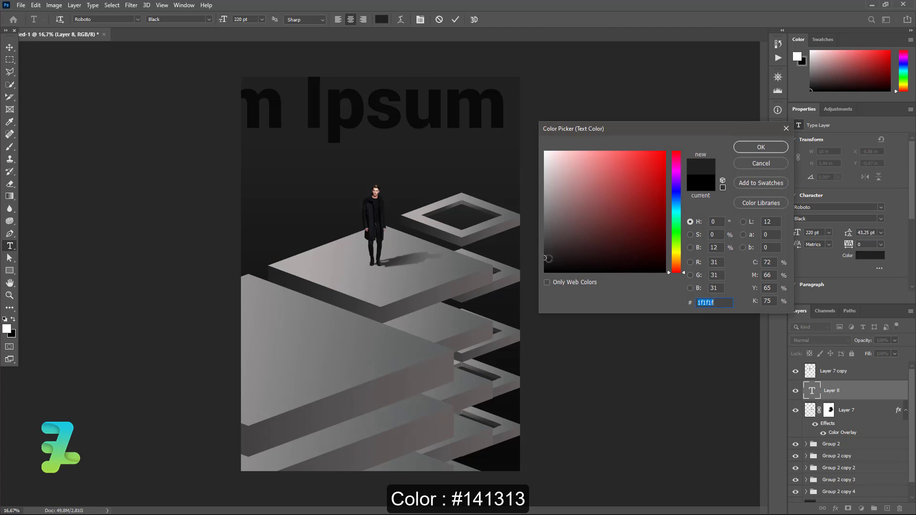
left_click_drag(548, 259, 547, 263)
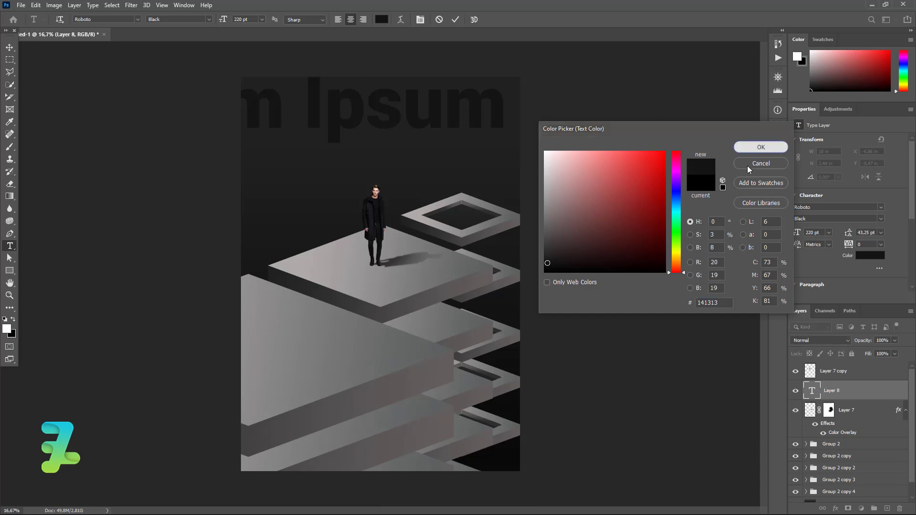
left_click(752, 150)
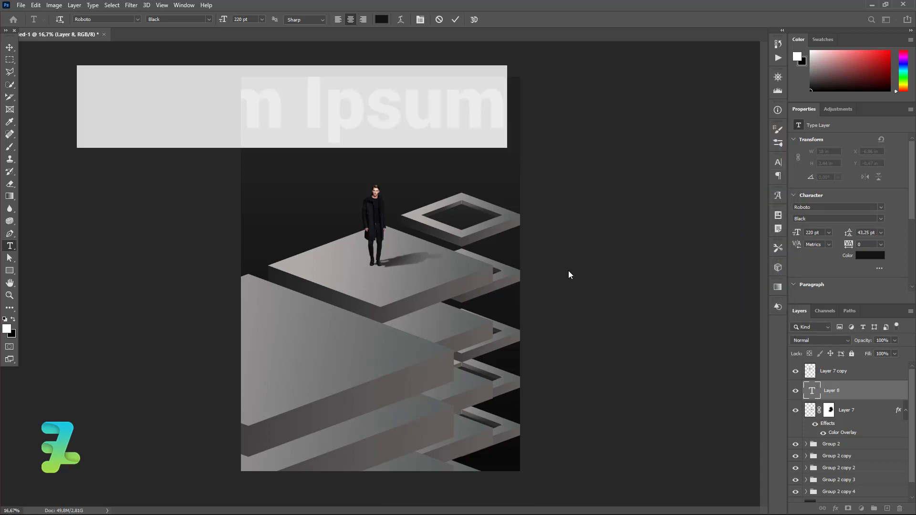
Step: Enter the title on two lines: MAN and BLACK
type("MAN")
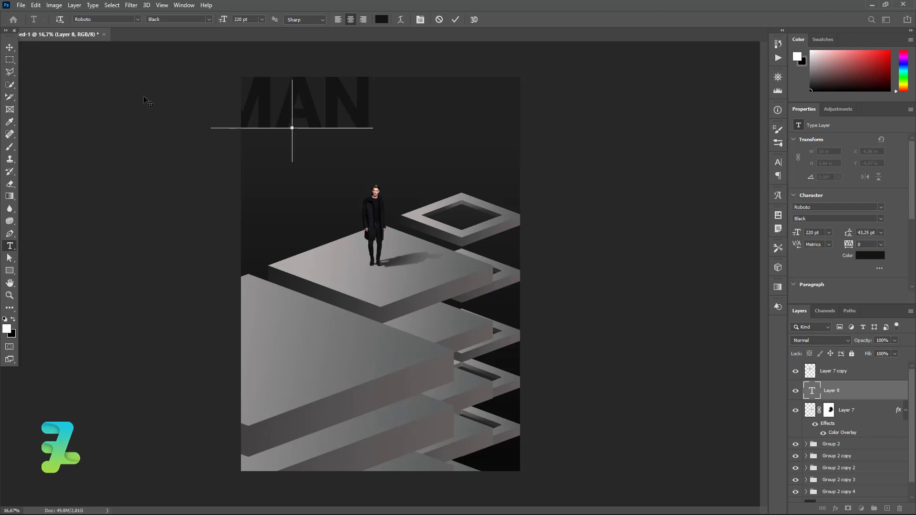
key("Return")
type("BLACK")
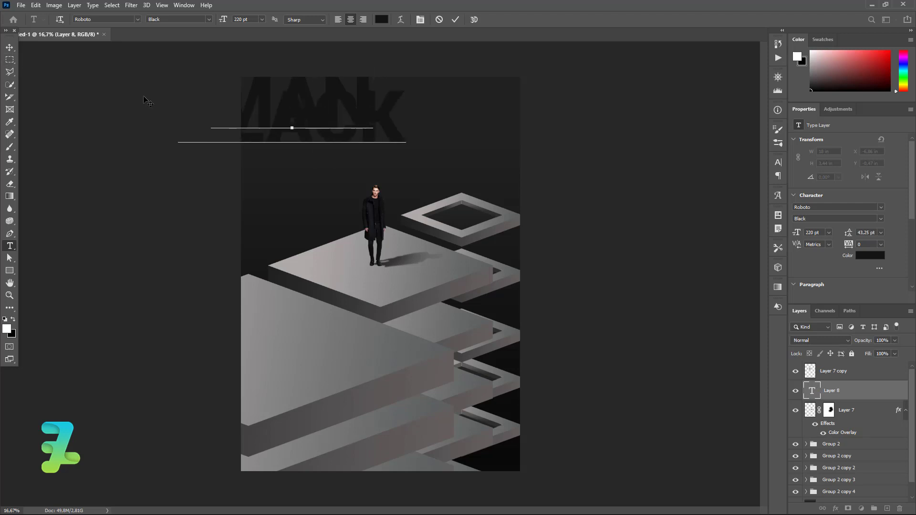
Step: Left-align both title lines and set their leading to Auto
key("ctrl+a")
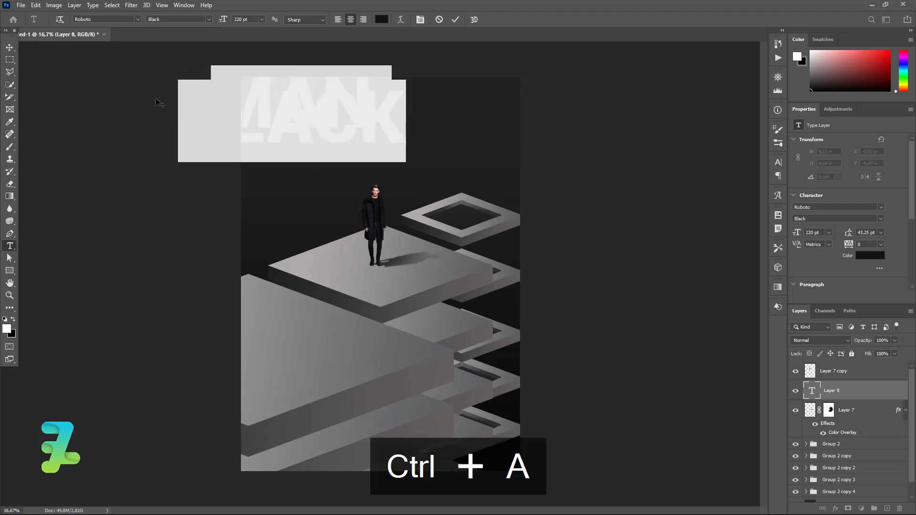
left_click(338, 20)
left_click(419, 20)
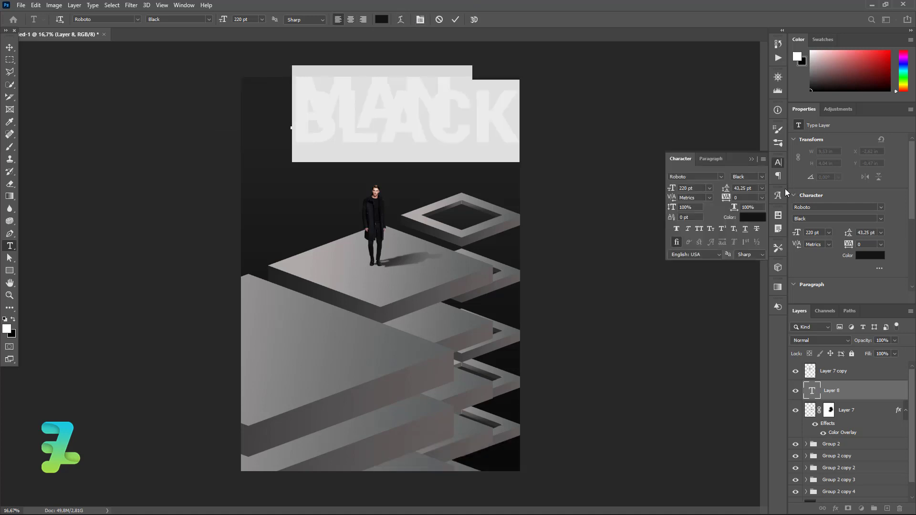
left_click(762, 188)
left_click(748, 197)
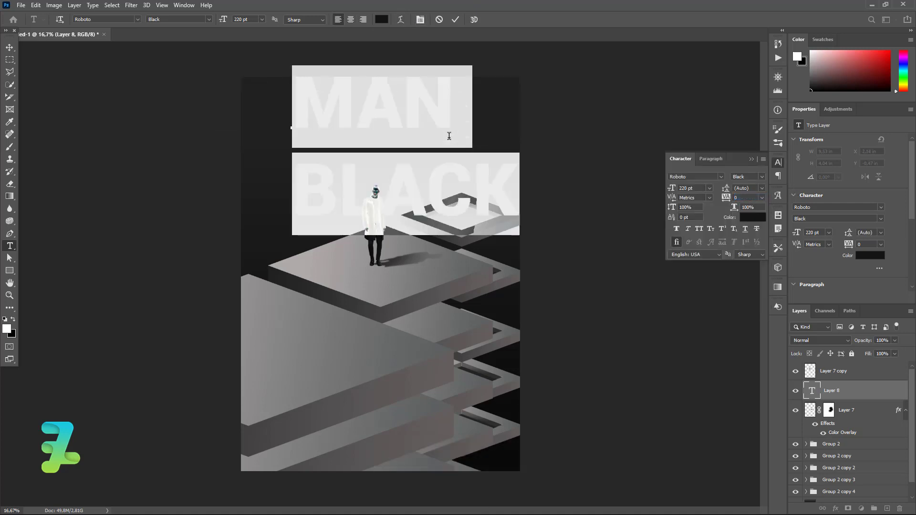
Step: Finish editing the title and order the MAN BLACK layer directly above the background, beneath all block groups
left_click(9, 47)
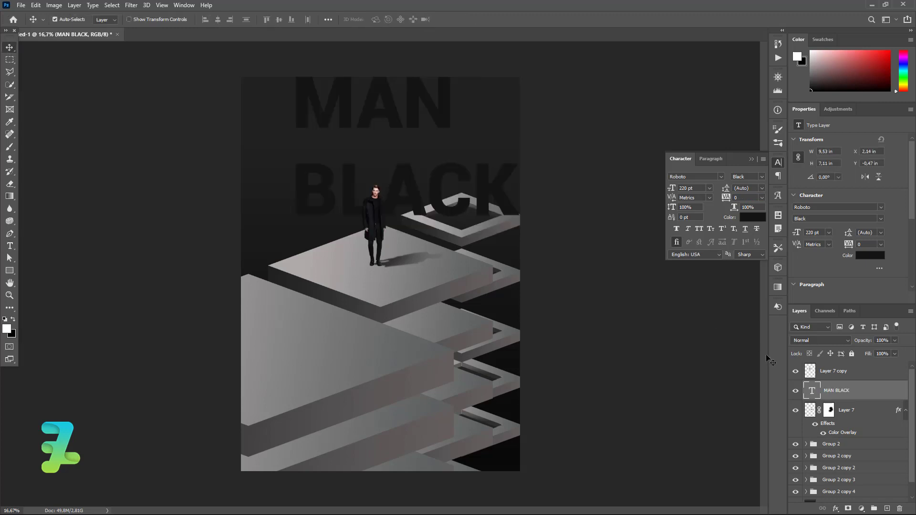
left_click_drag(819, 399, 819, 498)
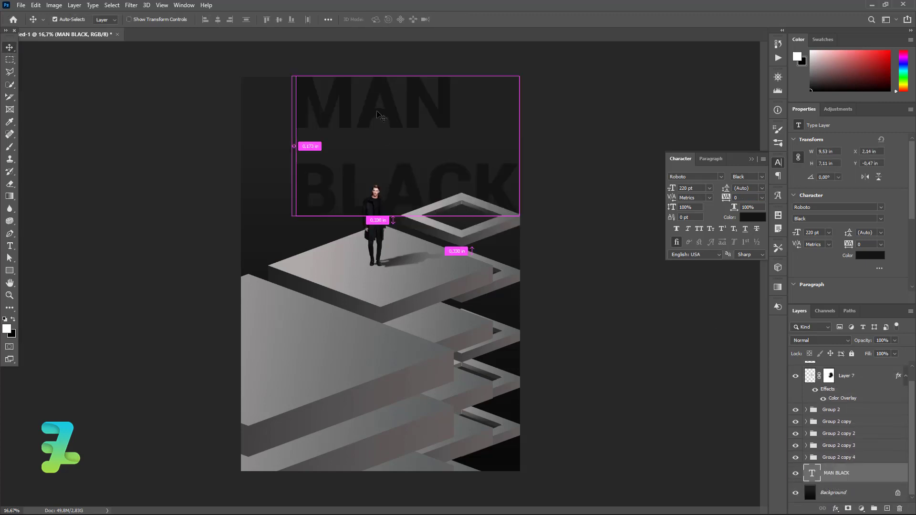